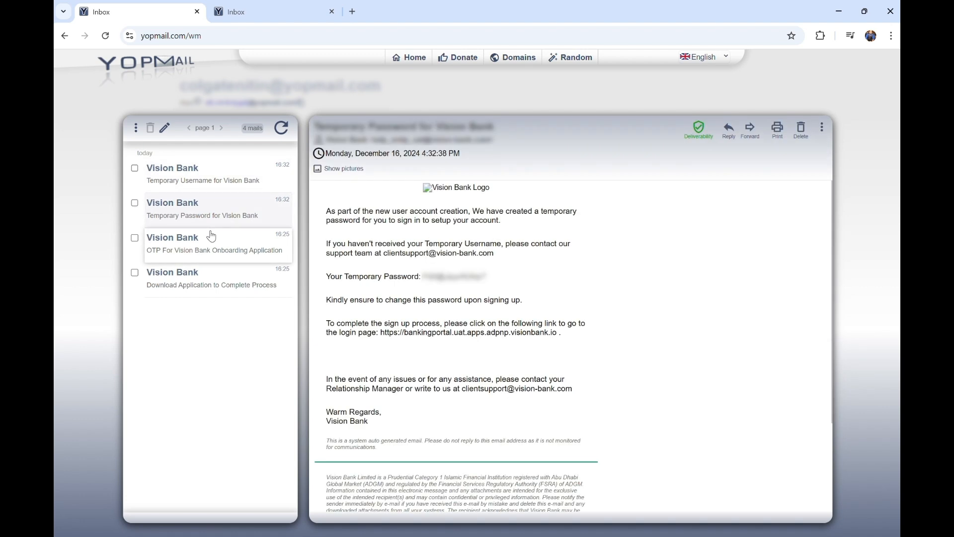
# Copy the temporary password from the Vision Bank email and follow the portal login link
pyautogui.moveTo(492, 280); pyautogui.dragTo(349, 266)
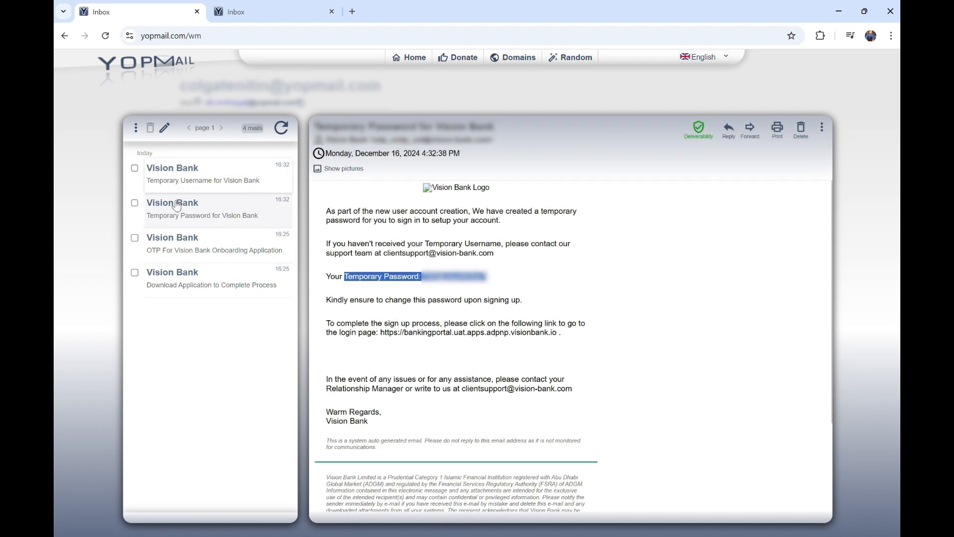
pyautogui.click(264, 8)
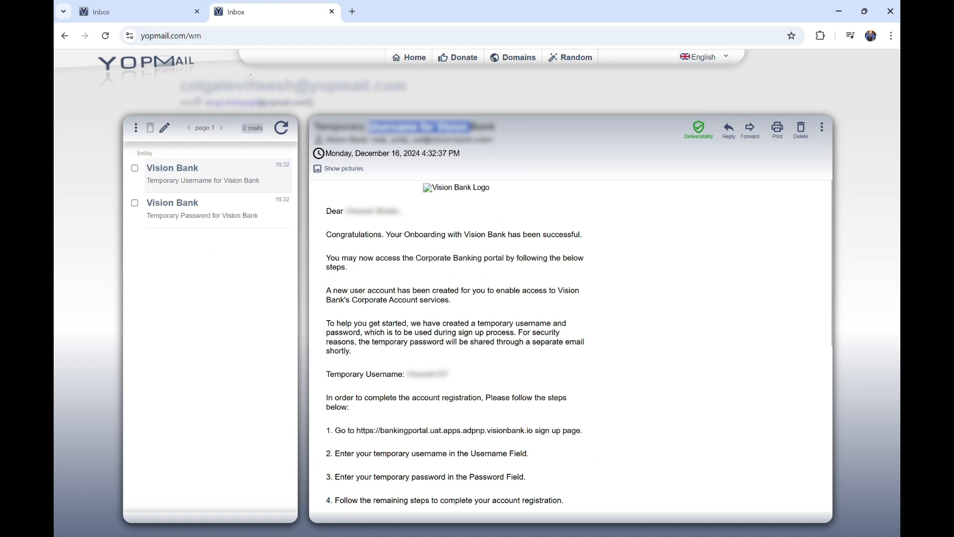
pyautogui.moveTo(199, 86); pyautogui.dragTo(286, 88)
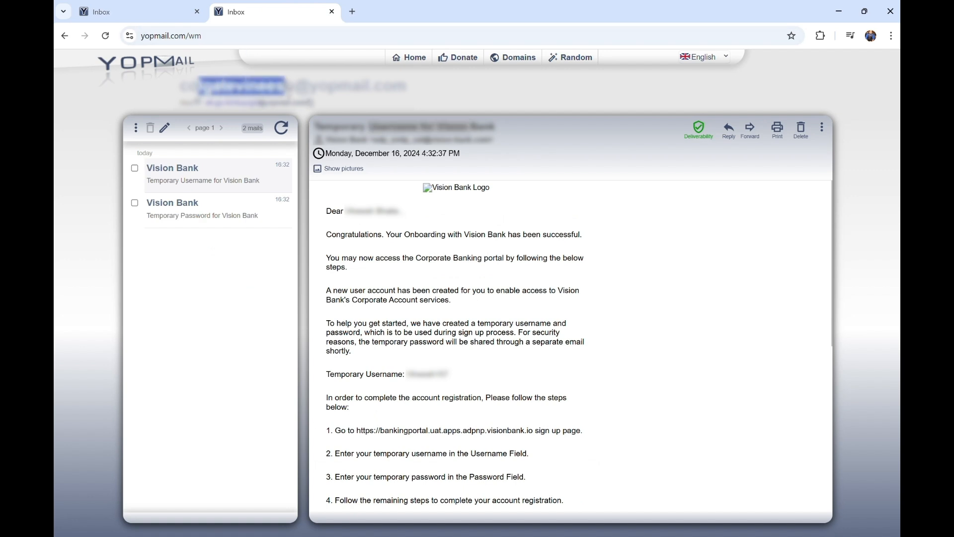
pyautogui.click(420, 245)
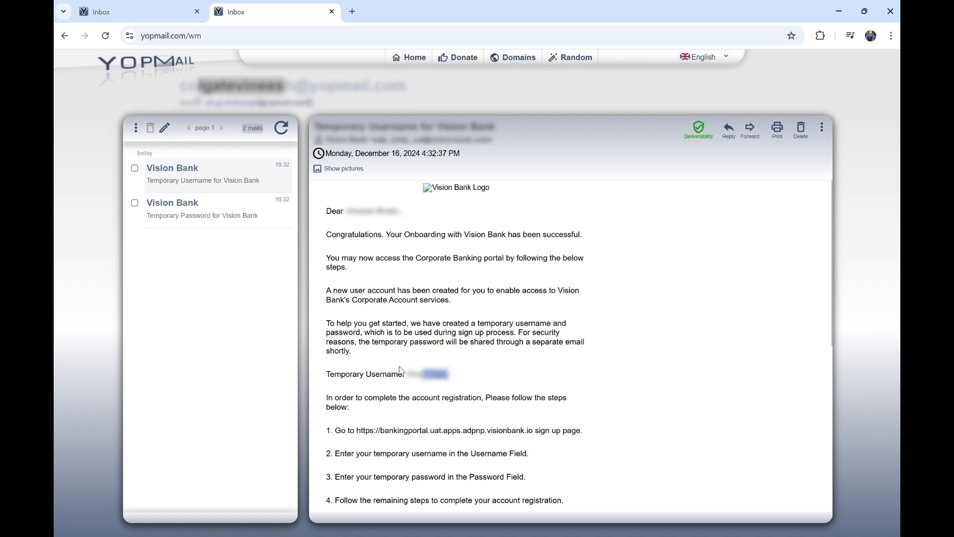
pyautogui.click(197, 211)
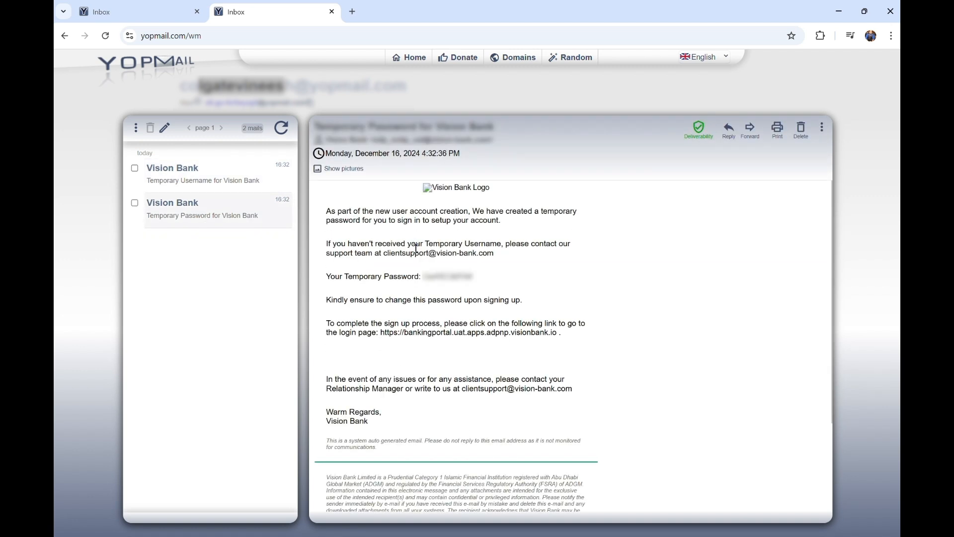
pyautogui.moveTo(487, 276); pyautogui.dragTo(345, 276)
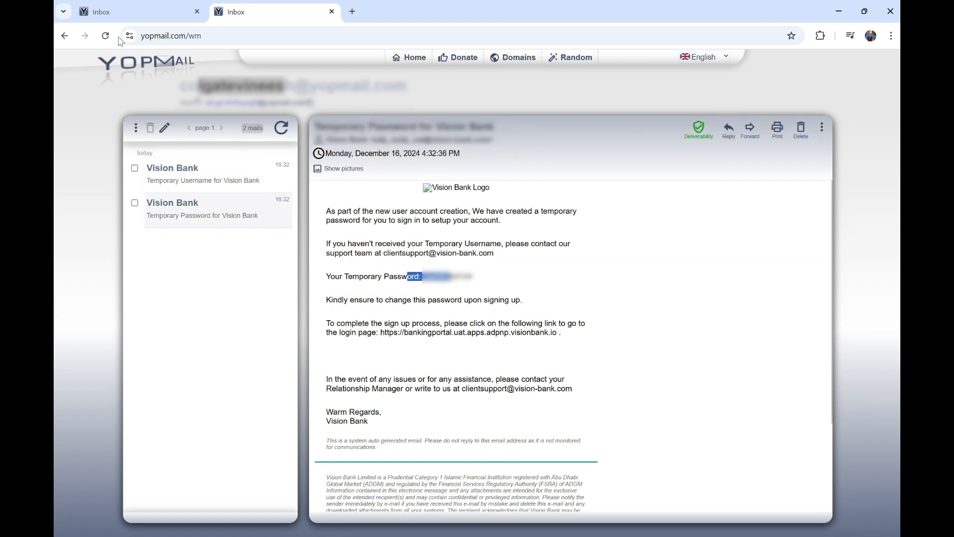
pyautogui.click(149, 20)
pyautogui.click(520, 243)
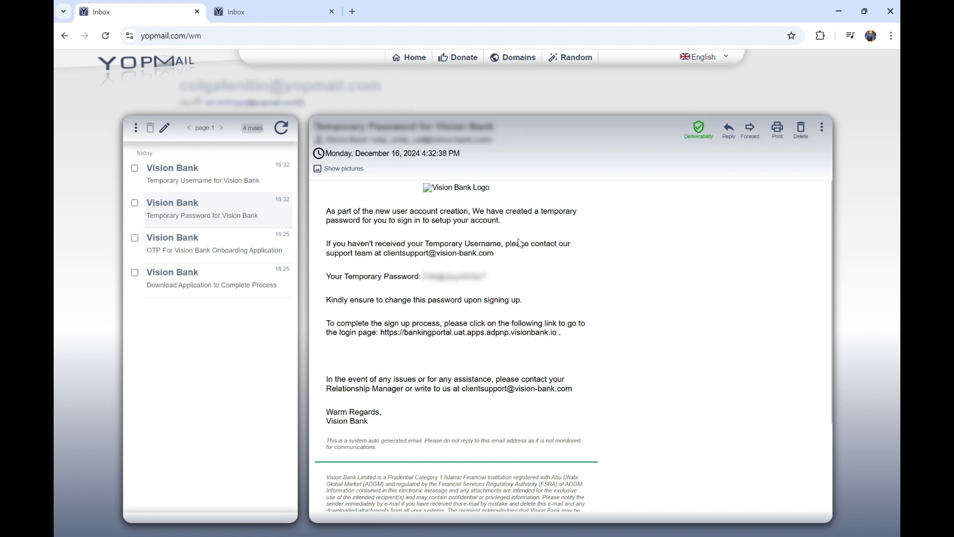
pyautogui.click(426, 332)
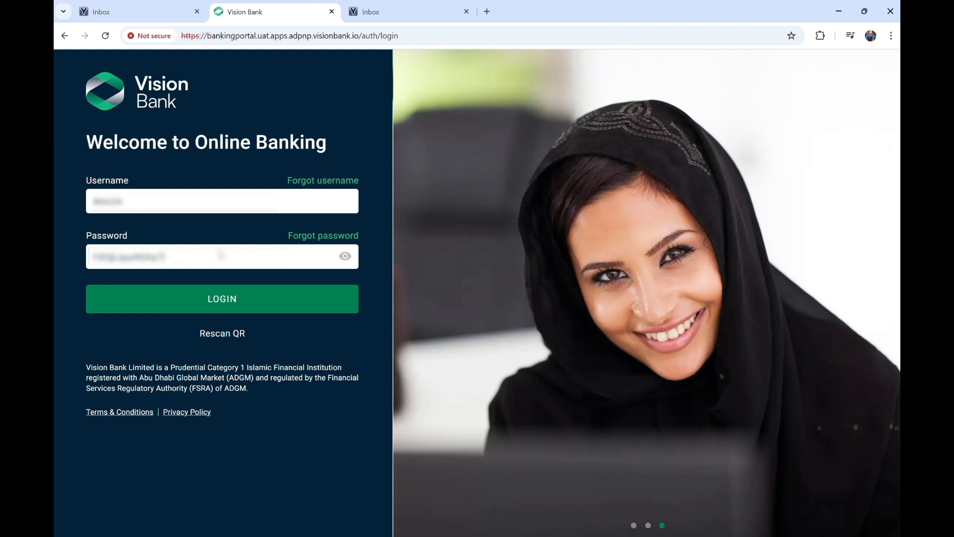
# Log in with the temporary credentials, pass authenticator setup and submit the six-digit code
pyautogui.click(226, 309)
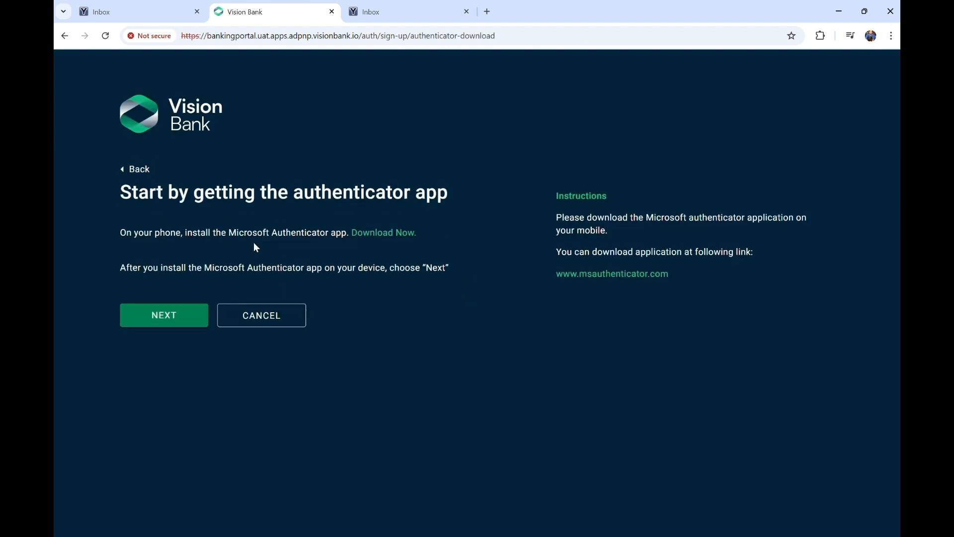
pyautogui.moveTo(291, 196); pyautogui.dragTo(450, 199)
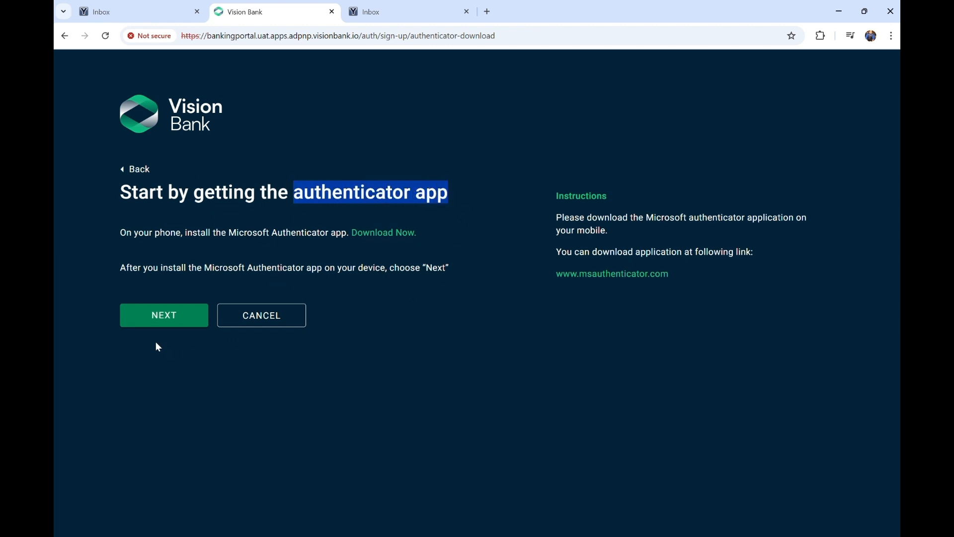
pyautogui.click(177, 316)
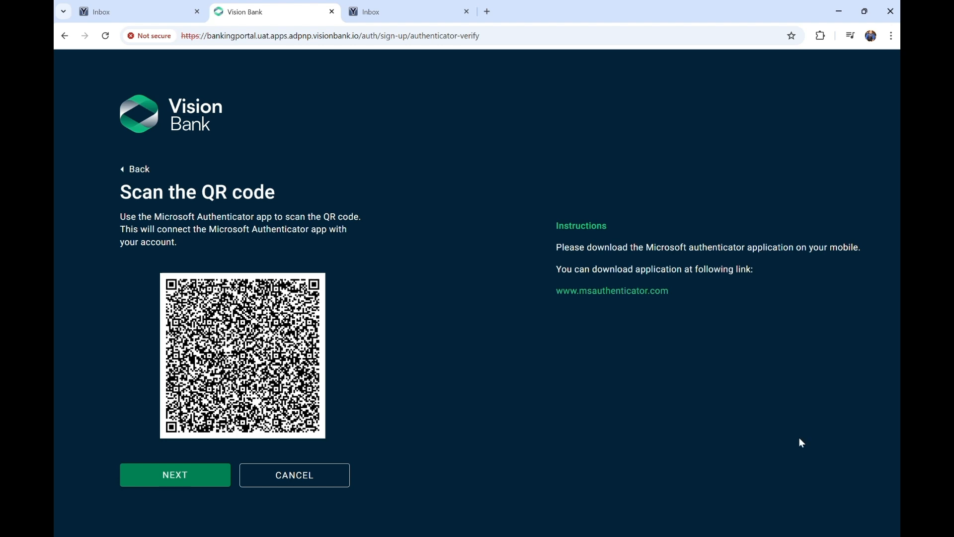
pyautogui.click(168, 478)
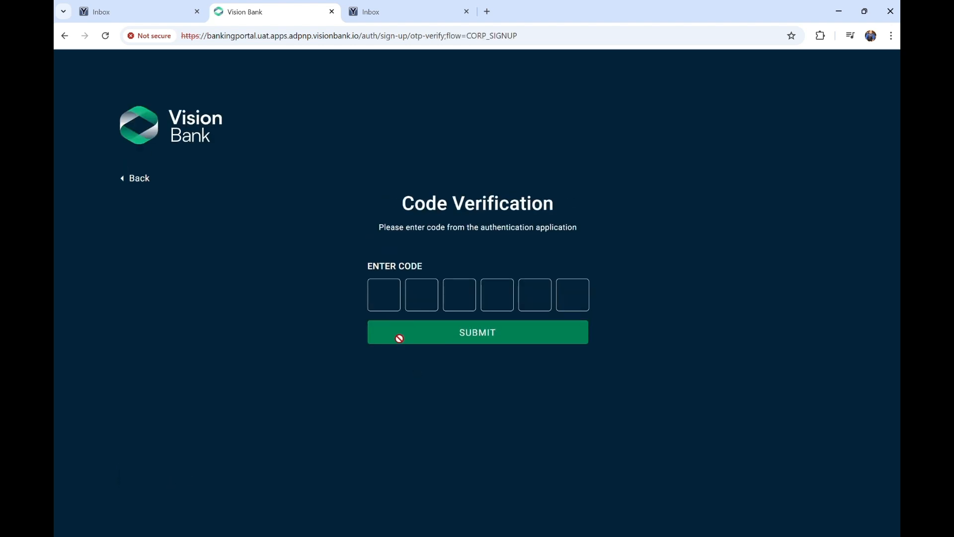
pyautogui.click(387, 302)
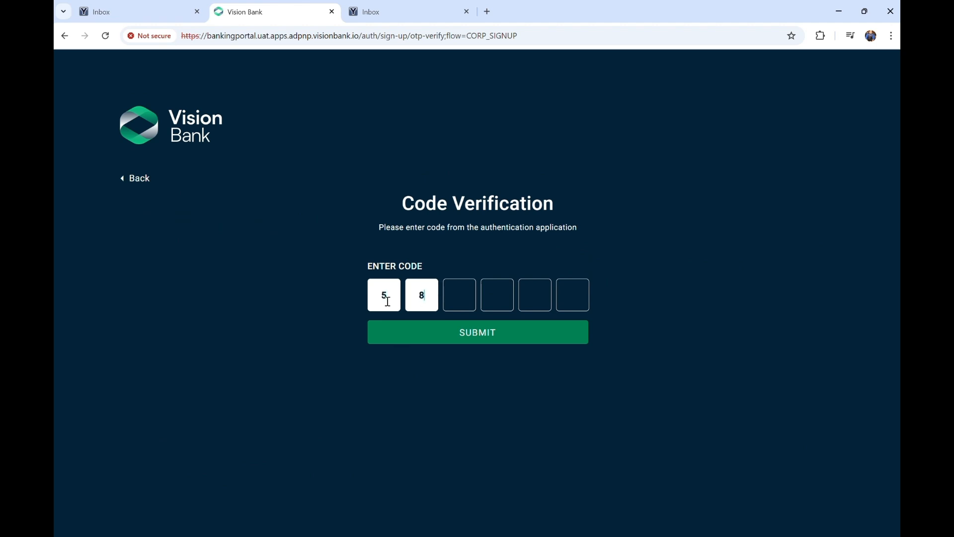
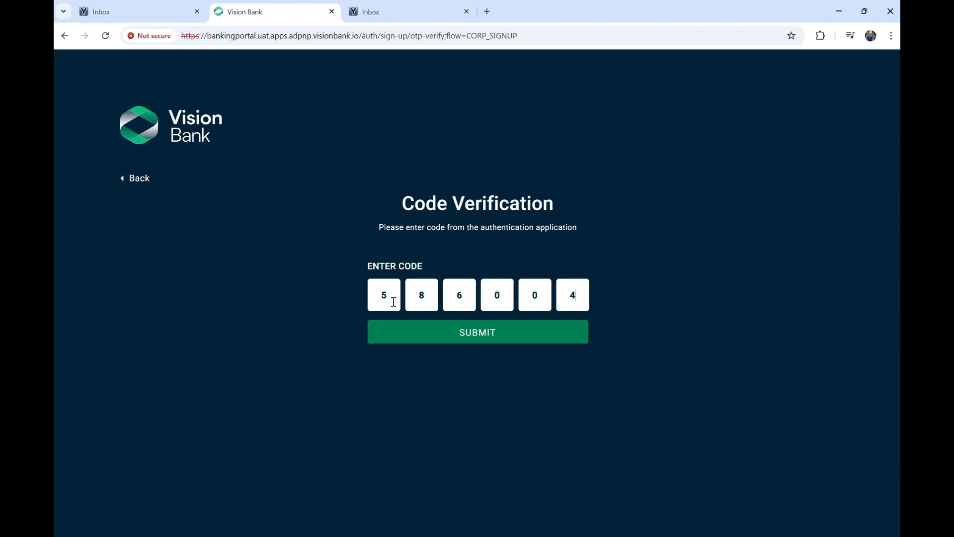
pyautogui.click(502, 338)
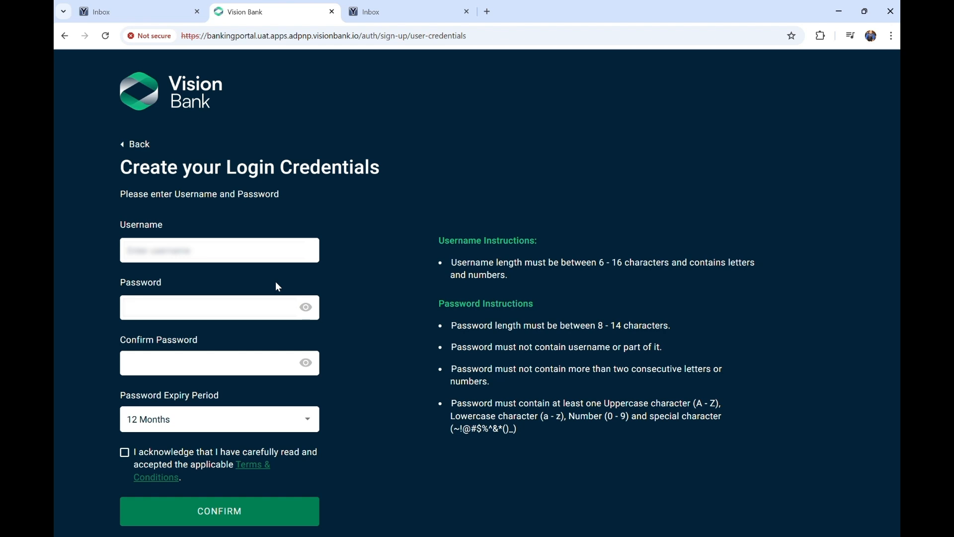
# Enter a new username and matching password, tick the acknowledgment box and confirm
pyautogui.click(205, 253)
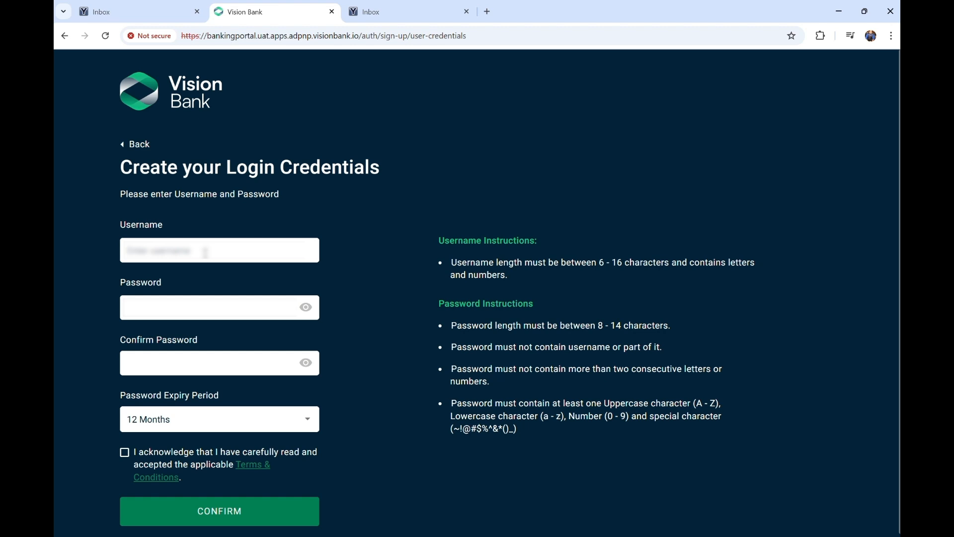
pyautogui.press('BackSpace')
pyautogui.press('BackSpace')
pyautogui.press('BackSpace')
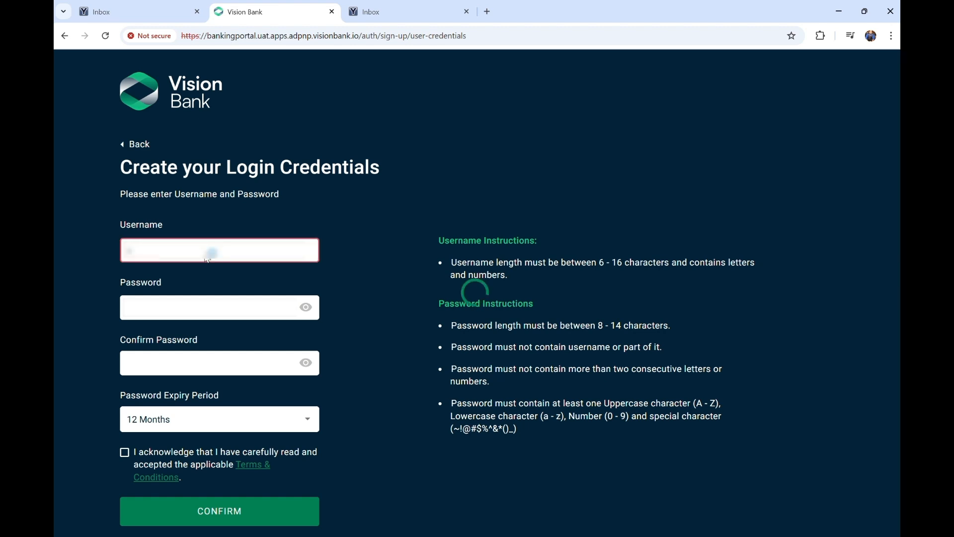
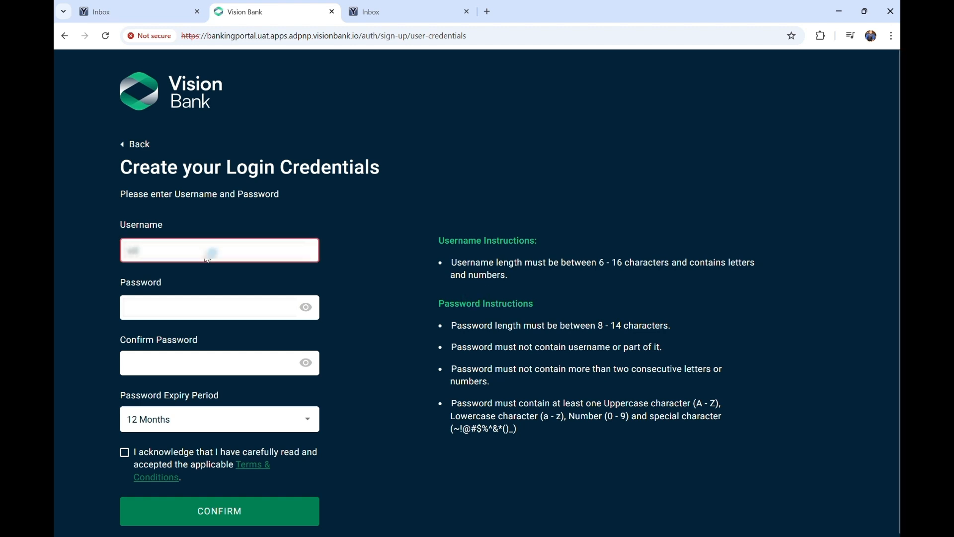
pyautogui.press('BackSpace')
pyautogui.press('BackSpace')
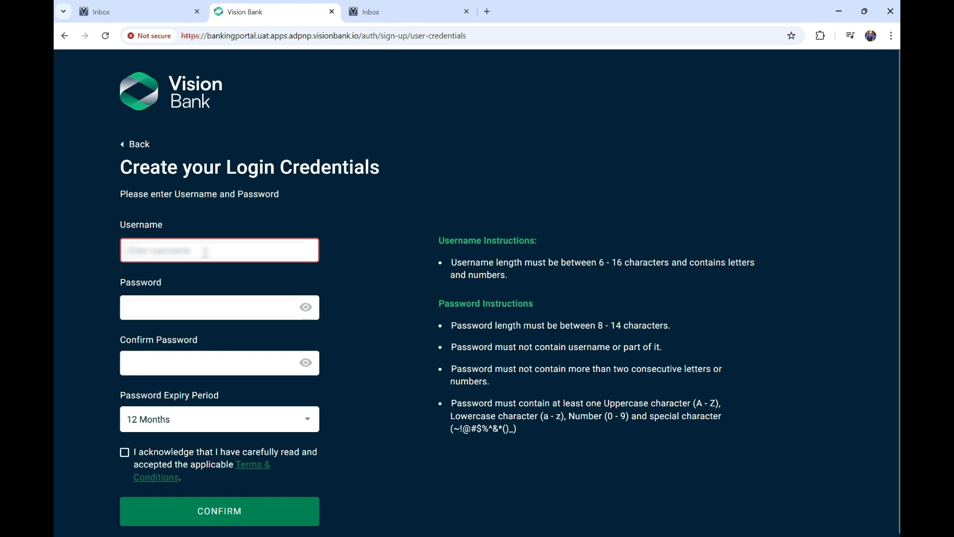
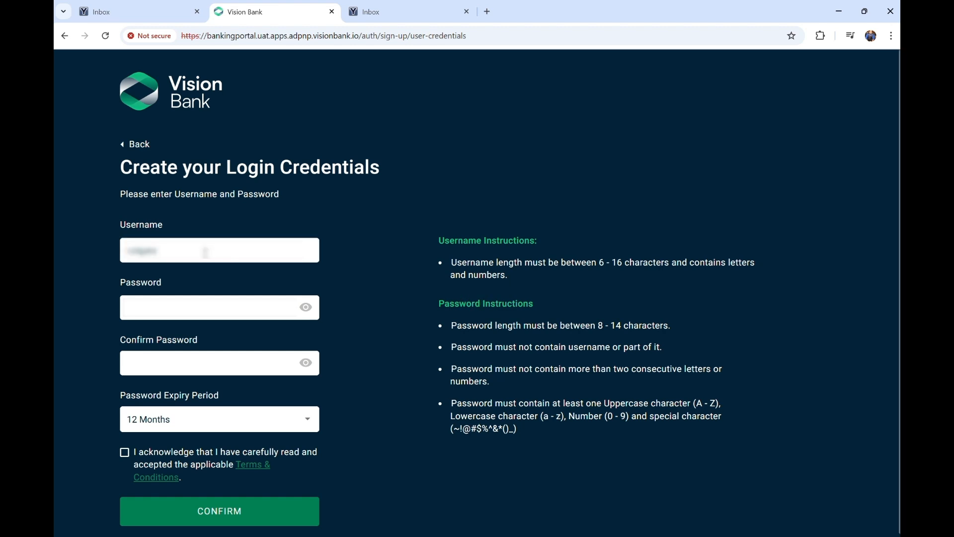
pyautogui.press('Tab')
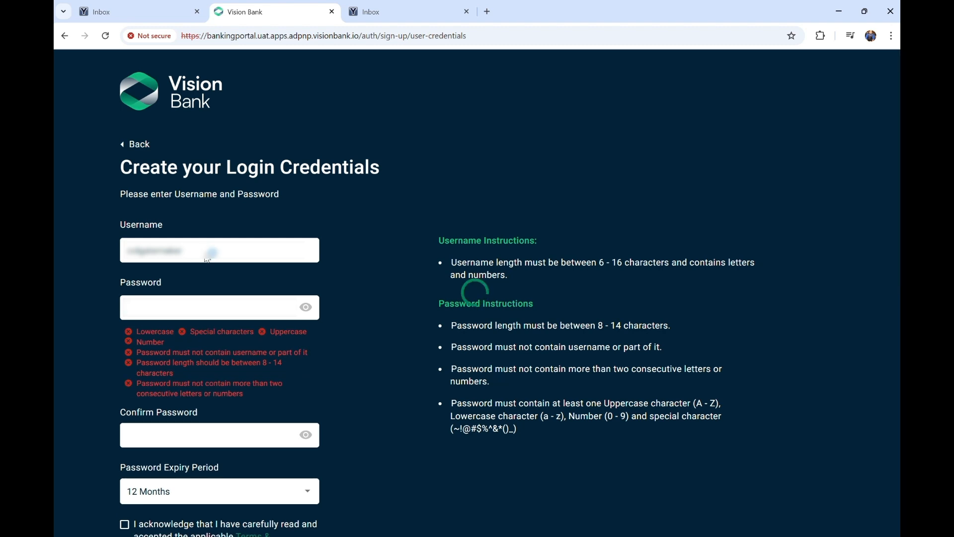
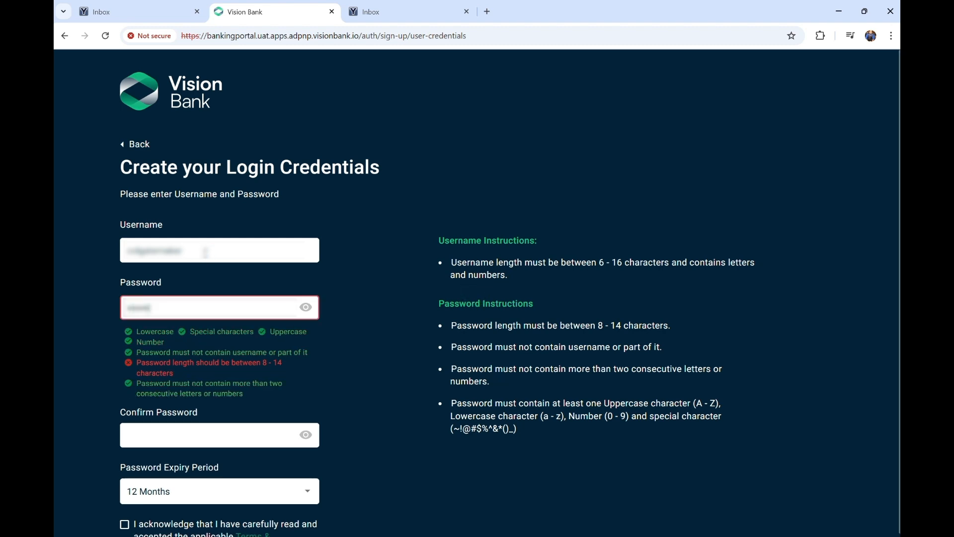
pyautogui.press('Tab')
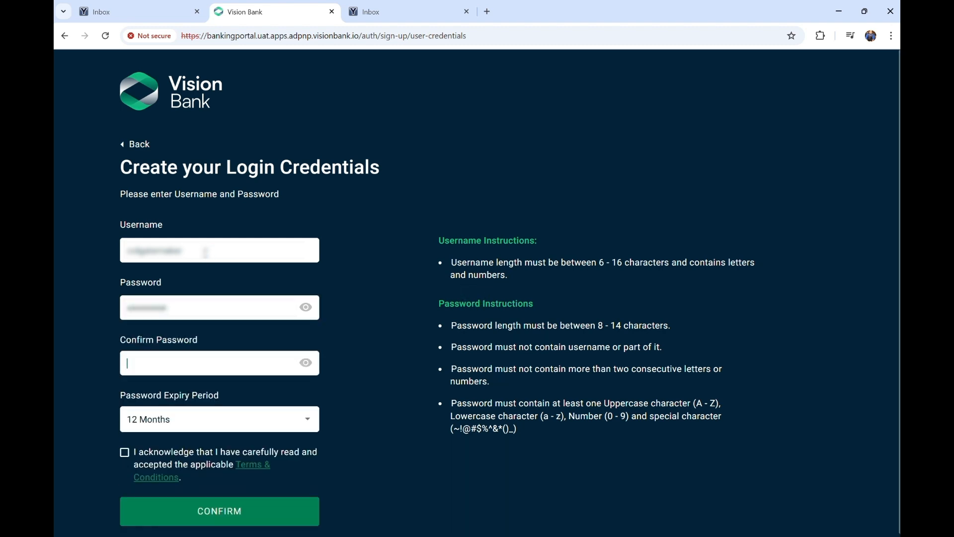
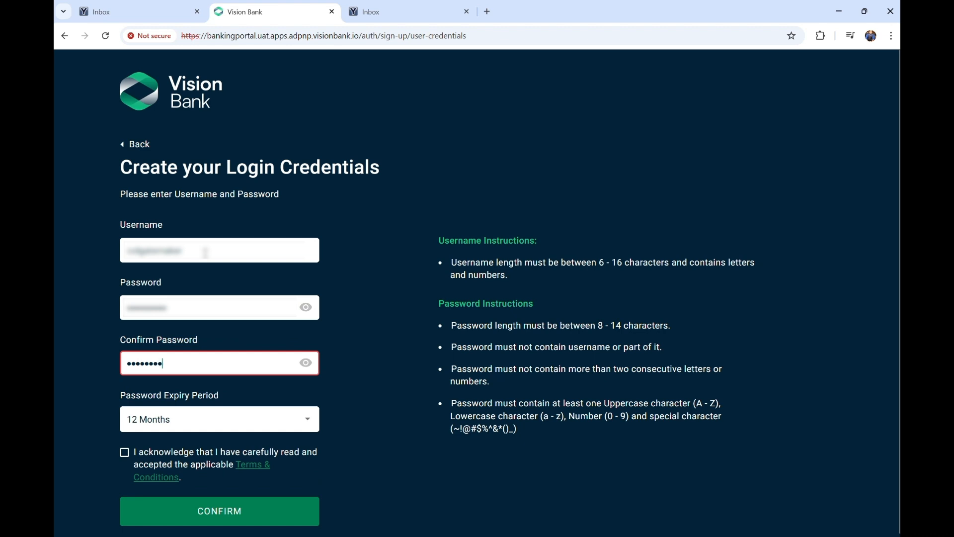
pyautogui.click(139, 461)
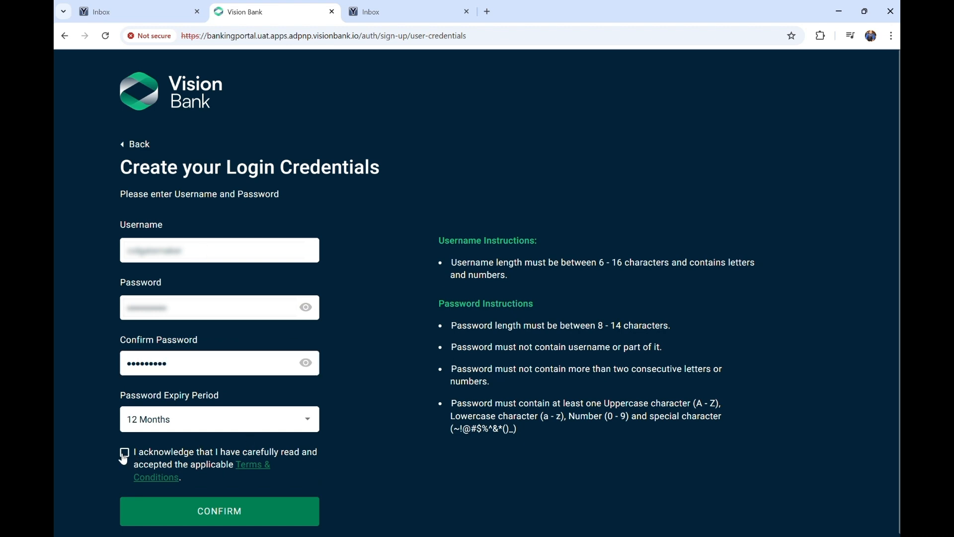
pyautogui.click(203, 510)
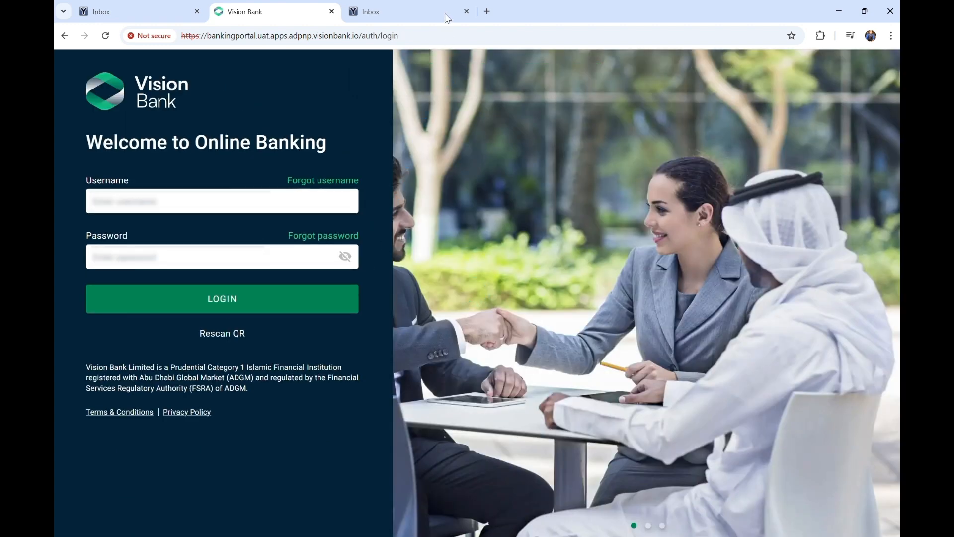
# Log in with the new username and password
pyautogui.click(211, 201)
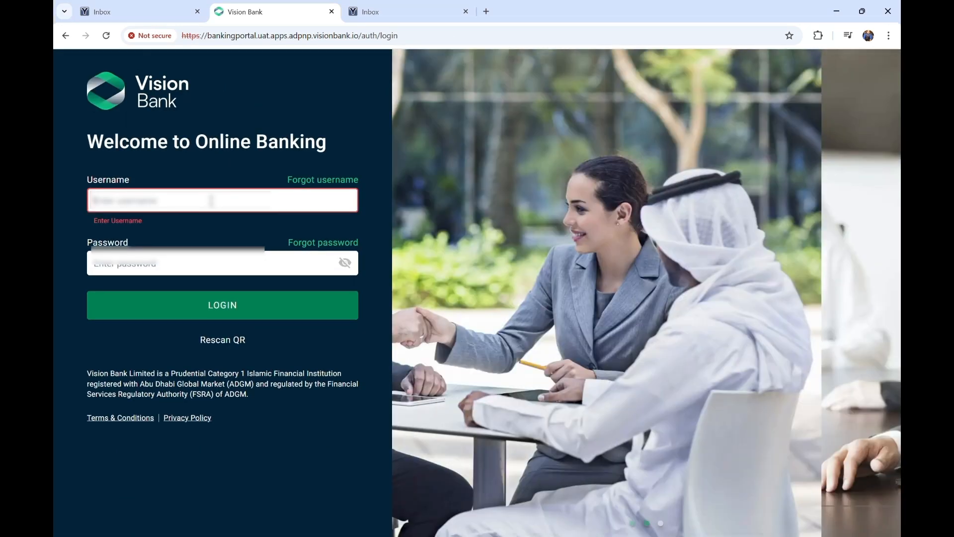
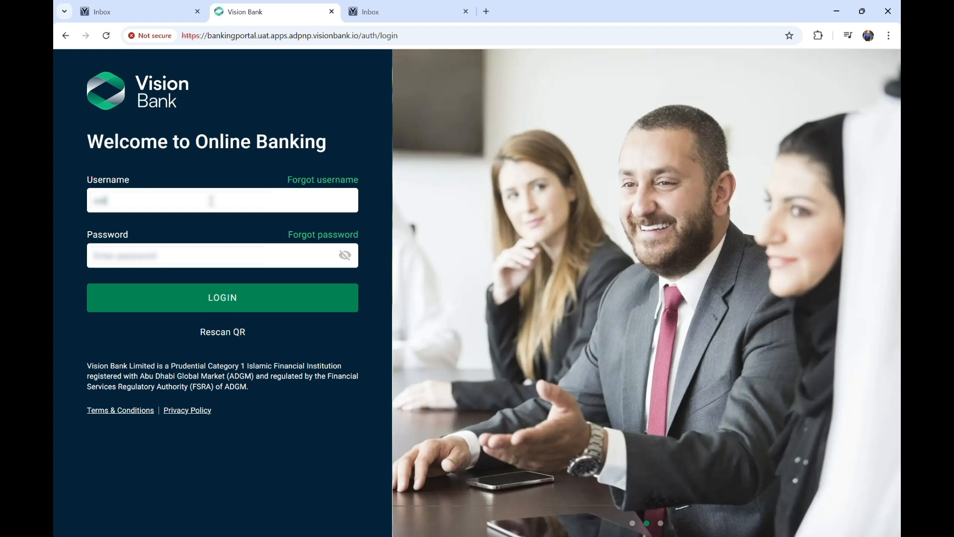
pyautogui.press('Tab')
pyautogui.write('•••')
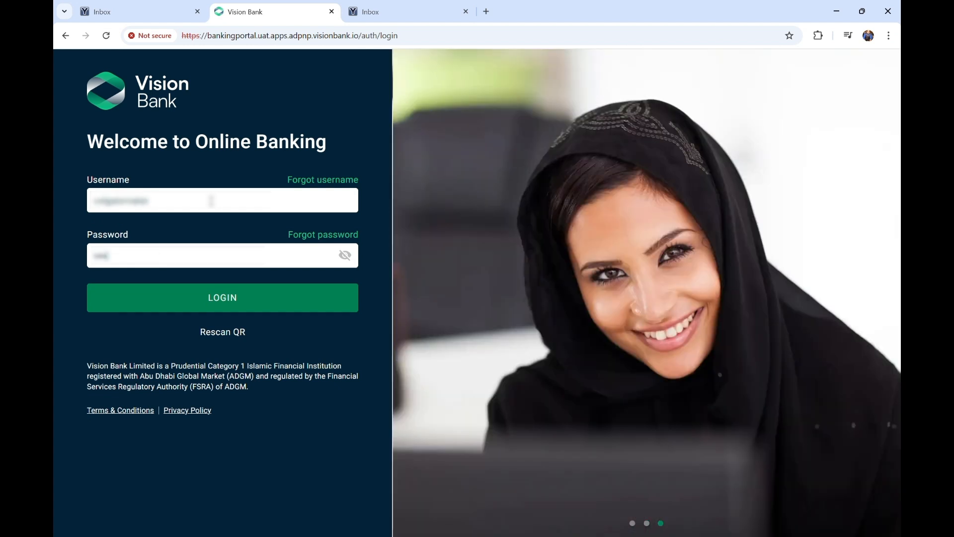
pyautogui.write('•••••')
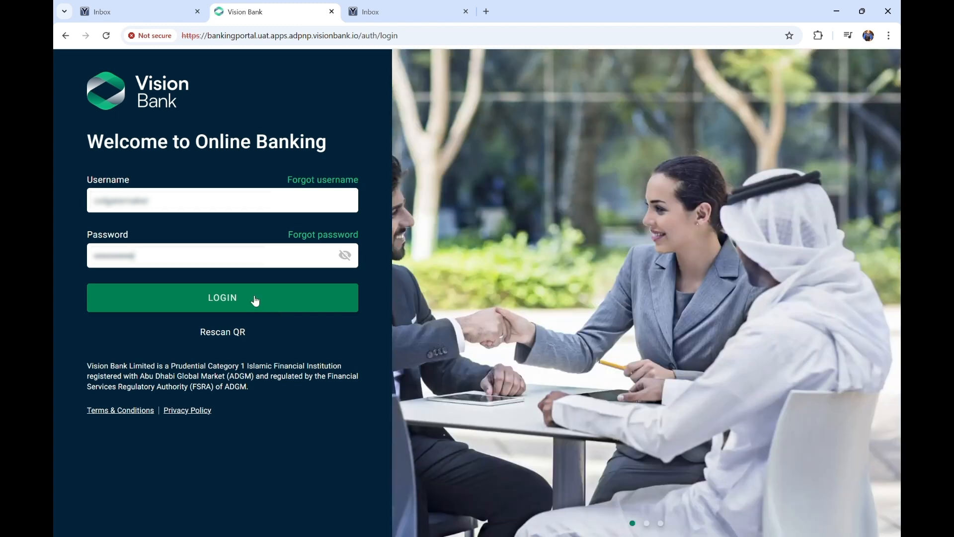
pyautogui.click(260, 304)
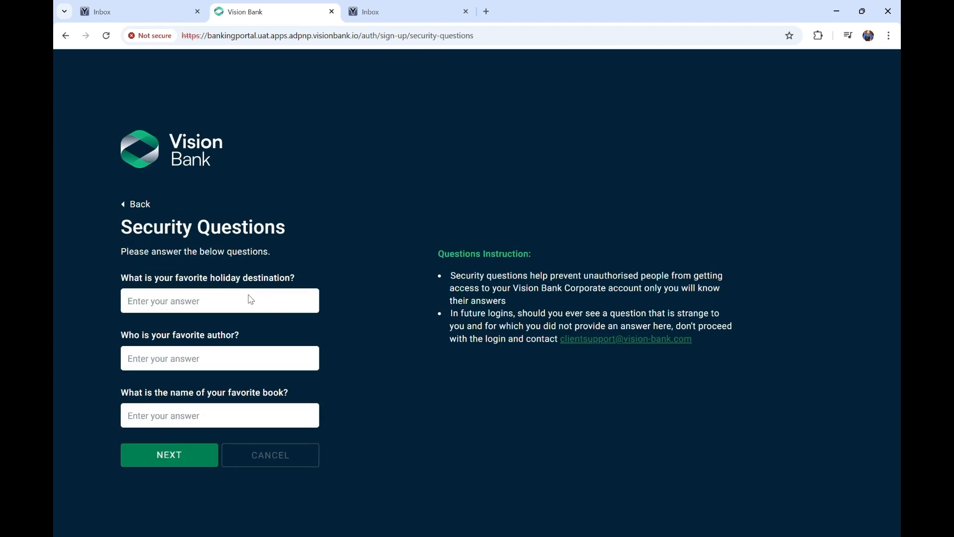
# Answer the holiday destination, favourite author and favourite book security questions and submit
pyautogui.click(248, 294)
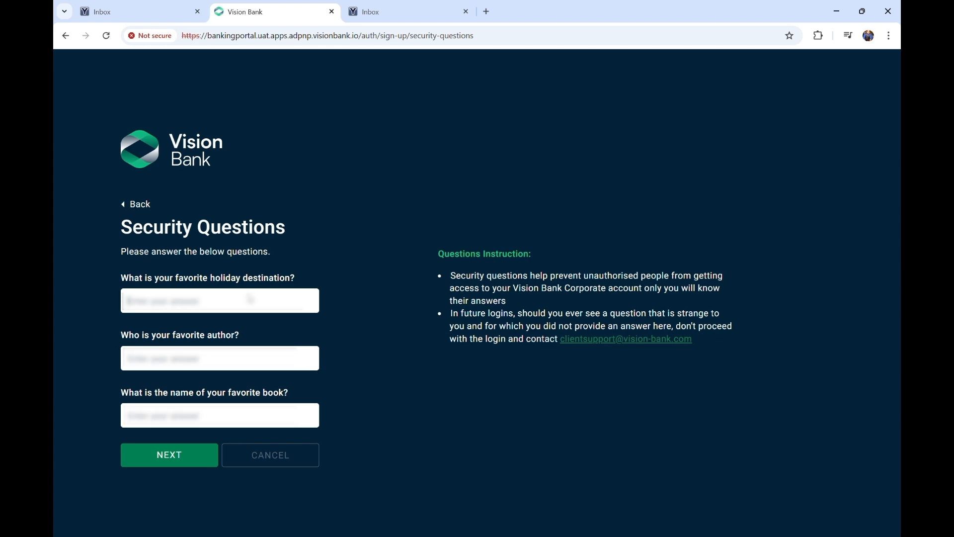
pyautogui.click(184, 353)
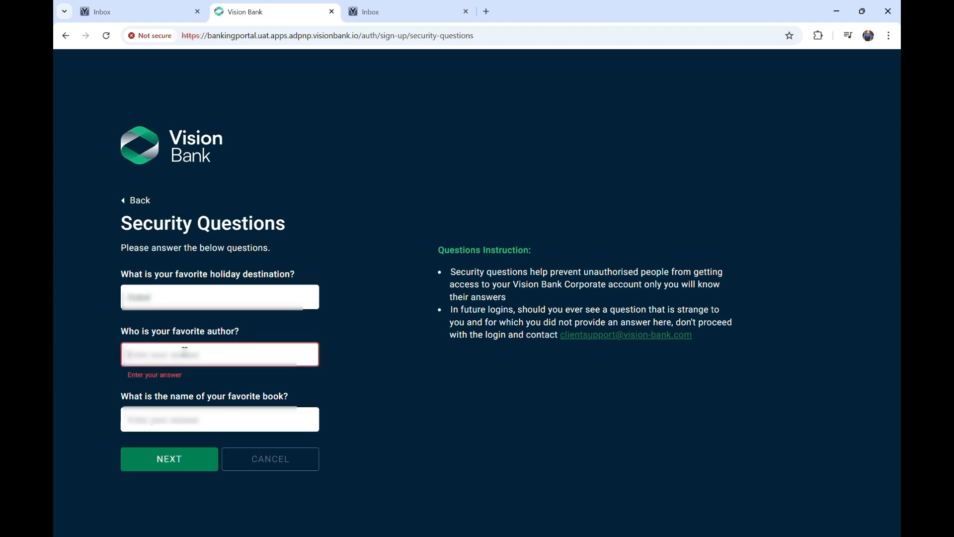
pyautogui.press('Tab')
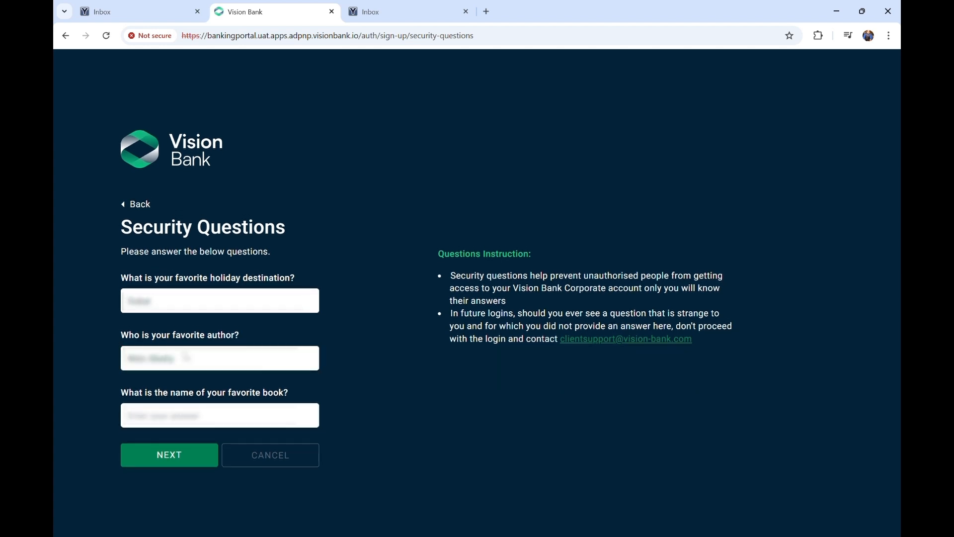
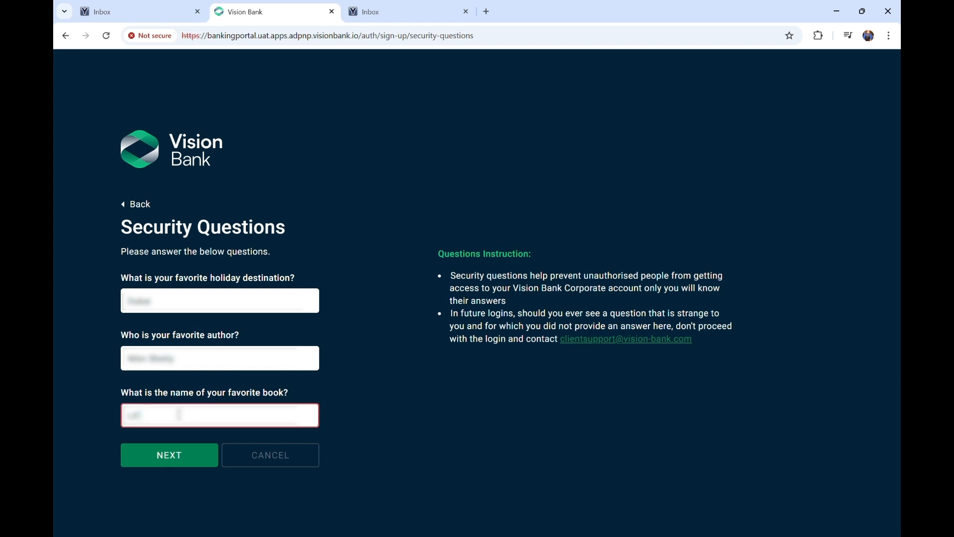
pyautogui.click(136, 416)
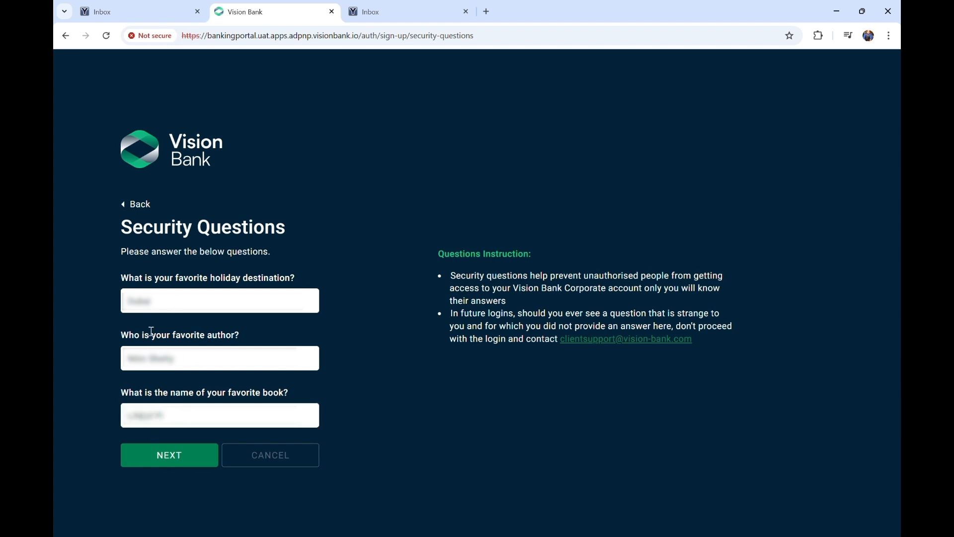
pyautogui.click(167, 461)
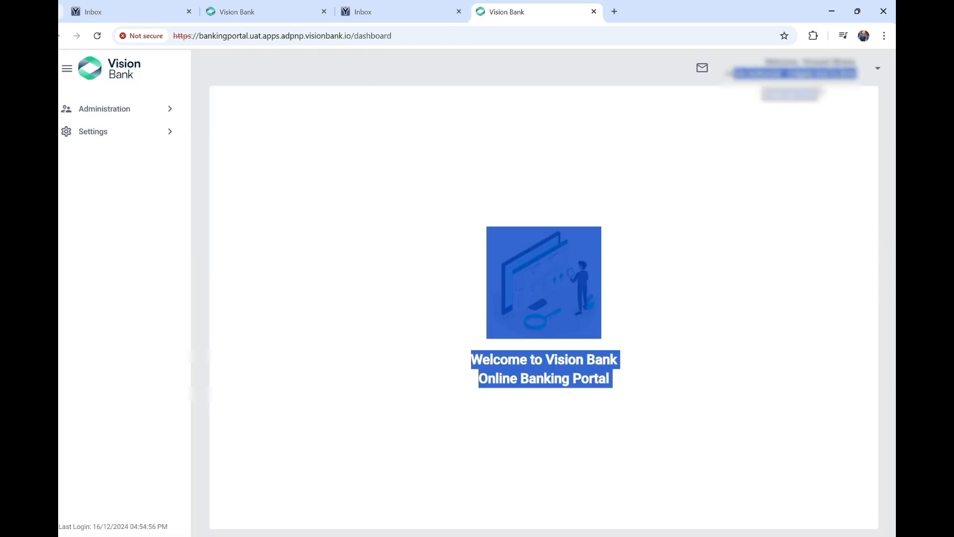
# Open System Access Policy under Administration to view the Administrator policy list
pyautogui.click(230, 107)
pyautogui.click(149, 108)
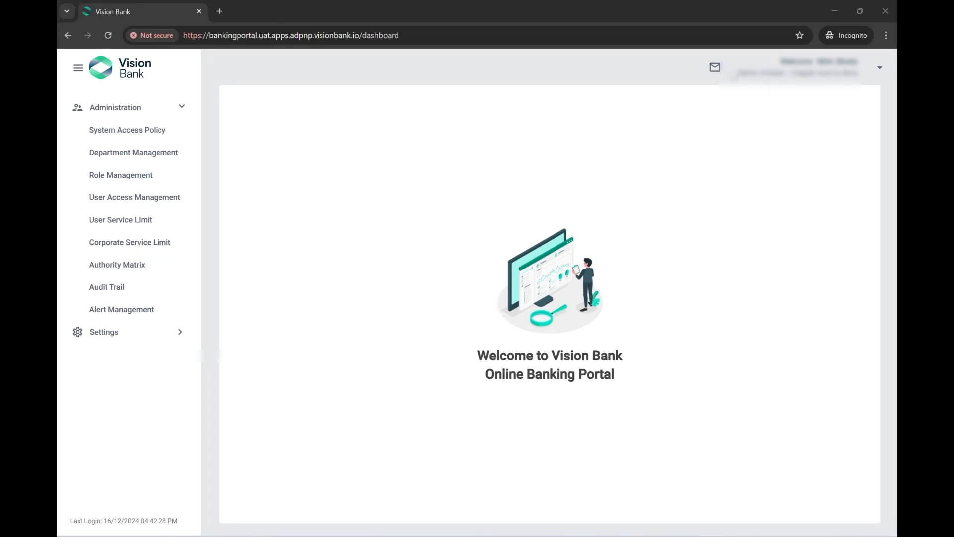
pyautogui.click(122, 134)
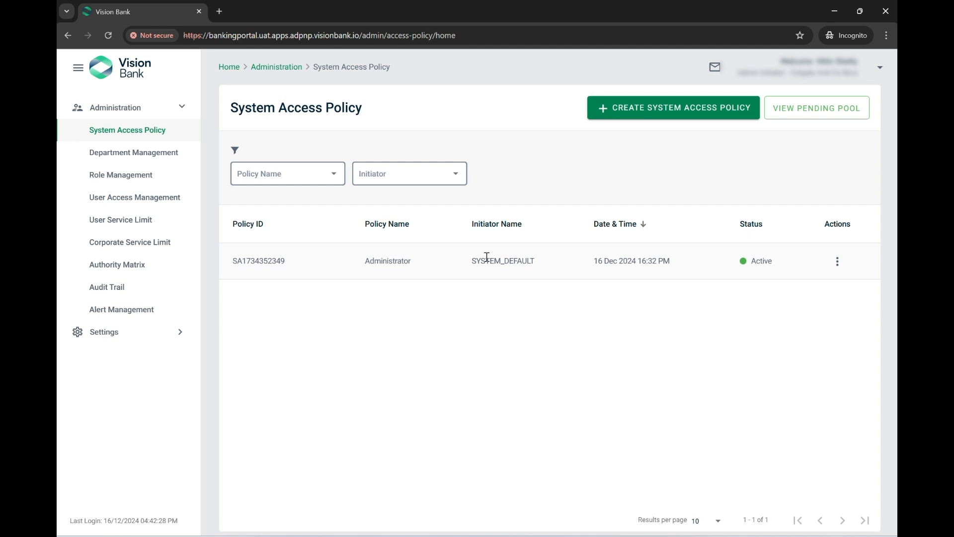
pyautogui.moveTo(490, 258); pyautogui.dragTo(535, 263)
# Create policy 'Finance Policy for system' with a 10-minute session timeout and Daily allowed days
pyautogui.click(642, 107)
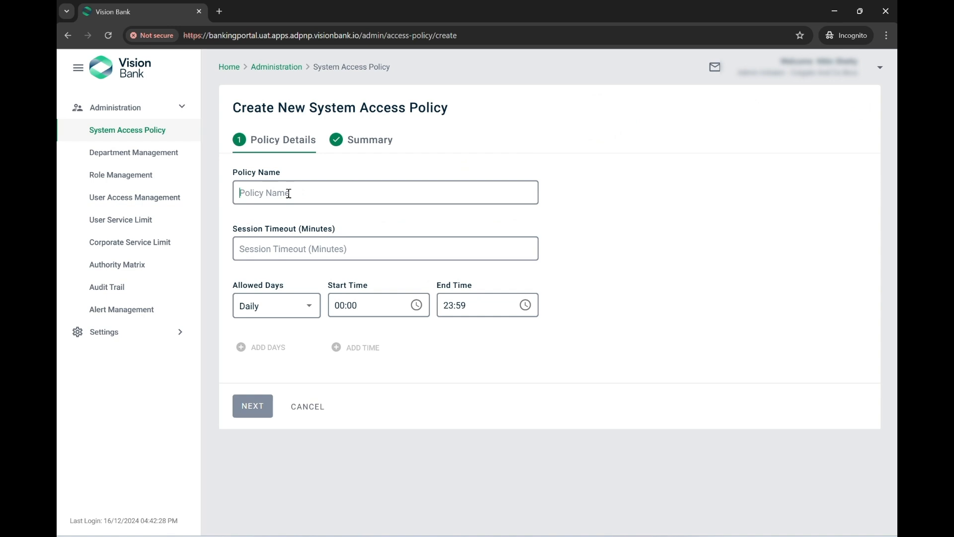
pyautogui.write('Fi')
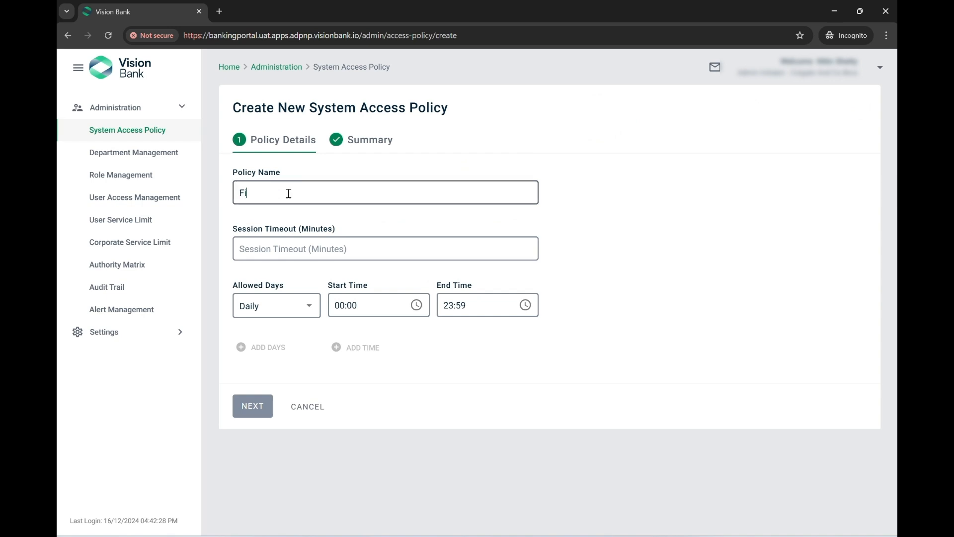
pyautogui.write('nance Policy for system')
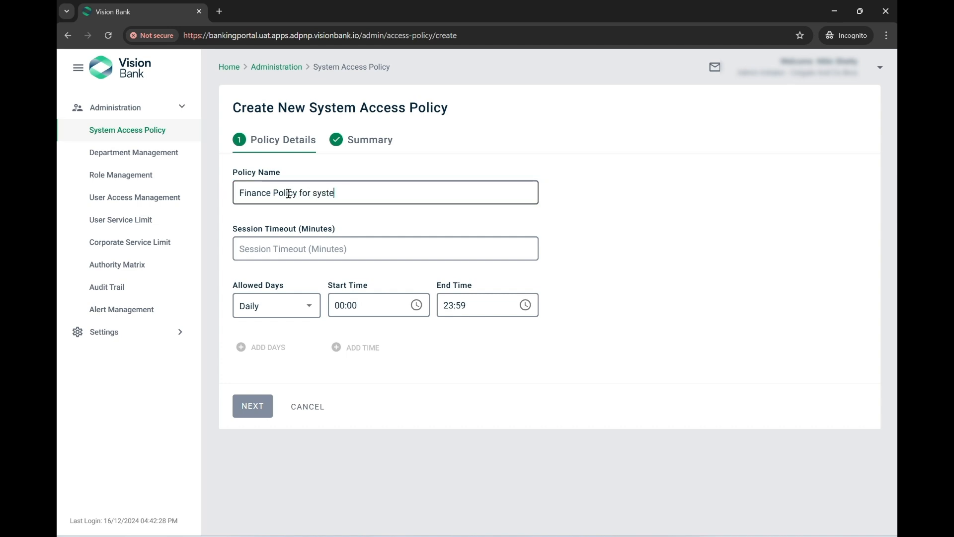
pyautogui.click(288, 255)
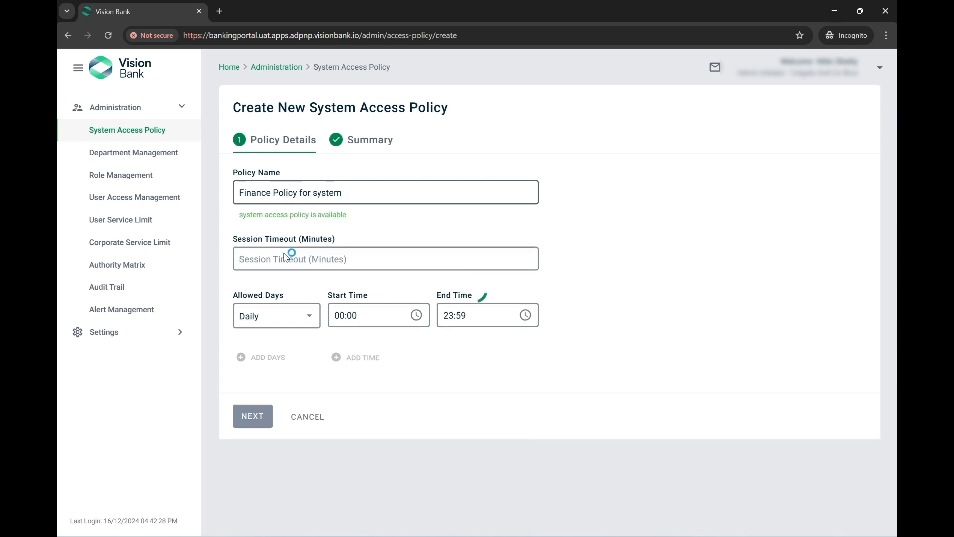
pyautogui.write('10')
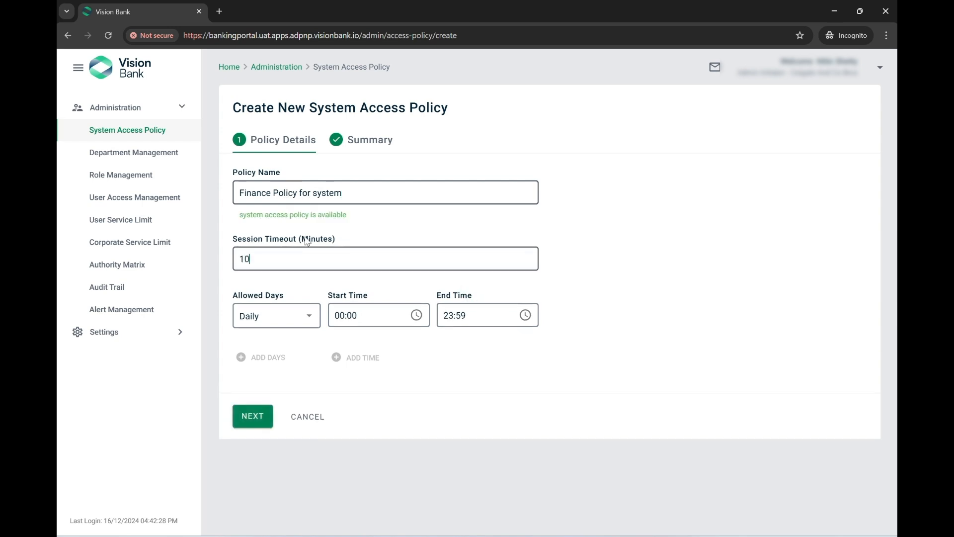
pyautogui.moveTo(331, 109); pyautogui.dragTo(452, 110)
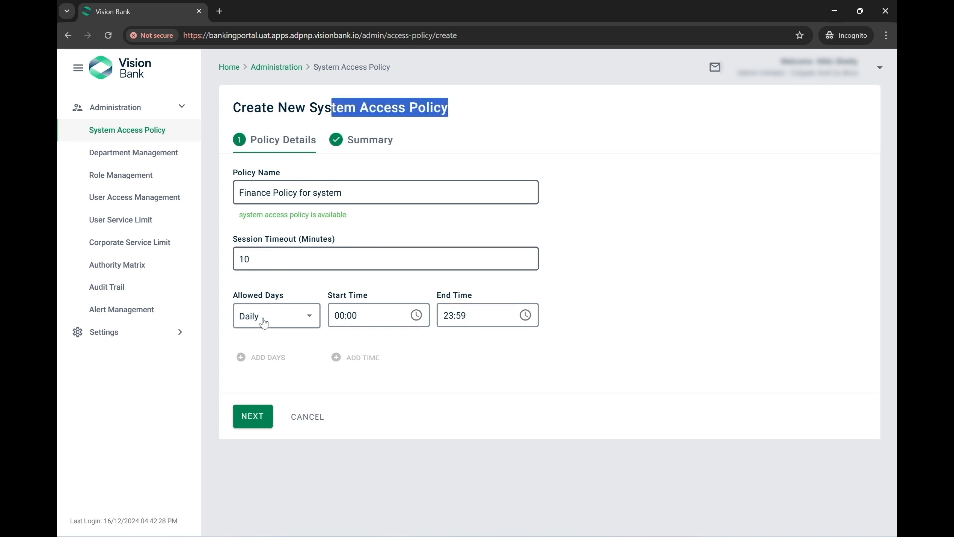
pyautogui.click(291, 321)
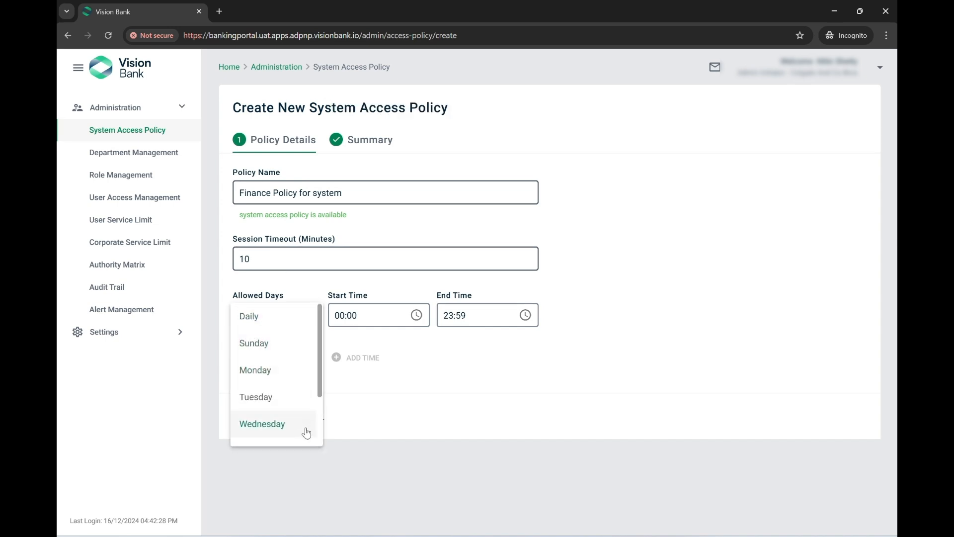
pyautogui.click(465, 363)
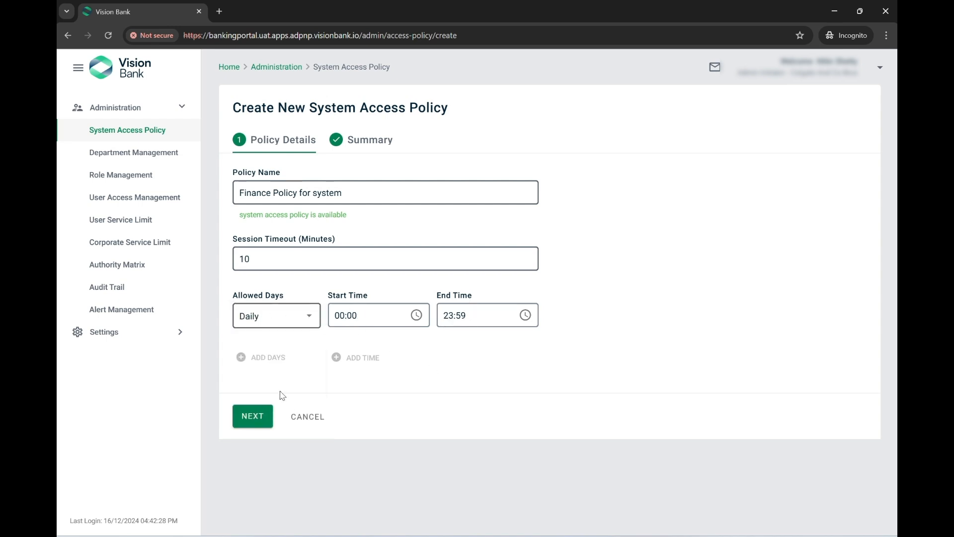
pyautogui.click(253, 421)
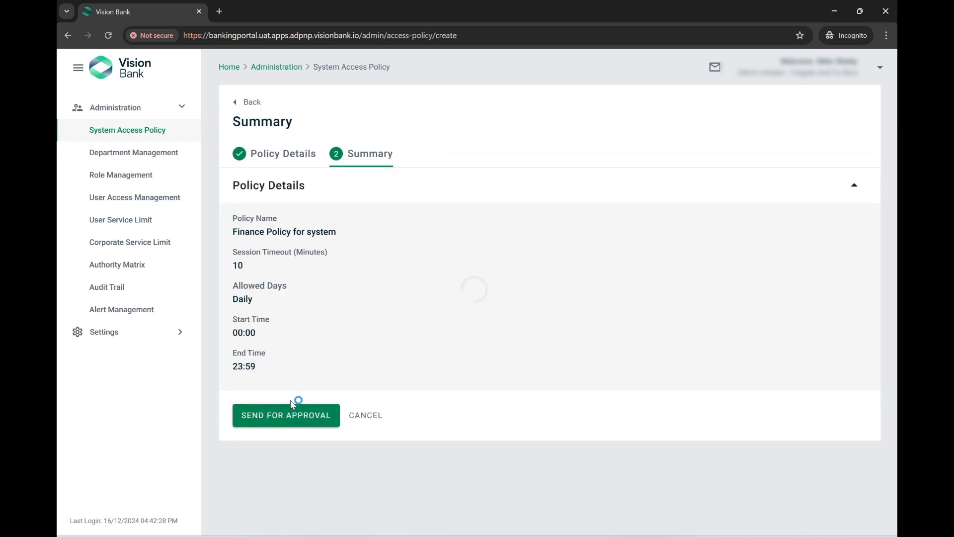
# Send Finance Policy for system for approval and close the success dialog
pyautogui.click(280, 420)
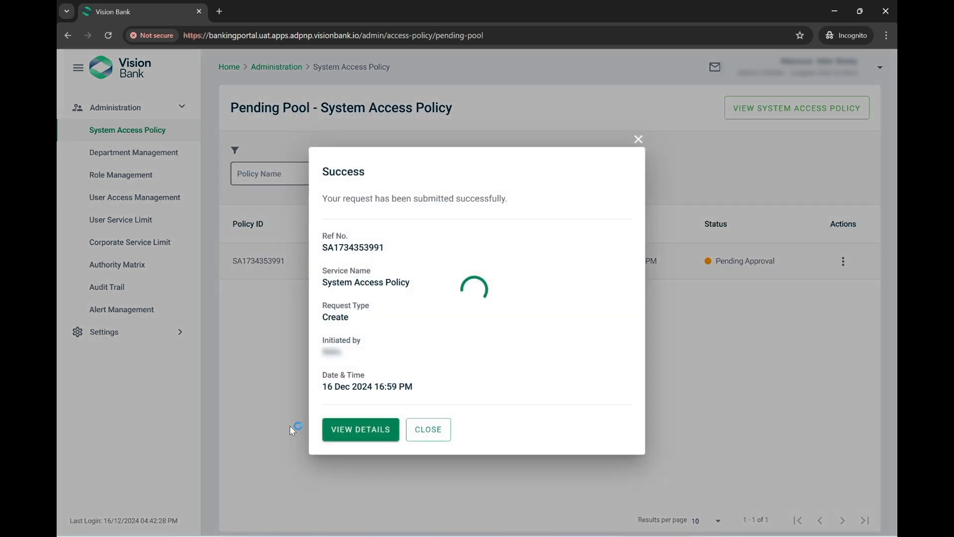
pyautogui.click(426, 428)
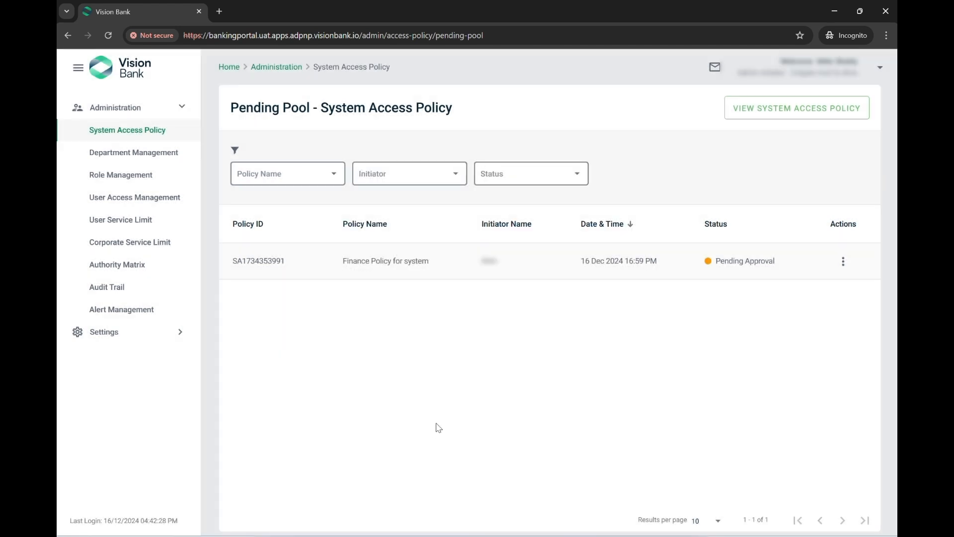
pyautogui.moveTo(781, 270); pyautogui.dragTo(739, 268)
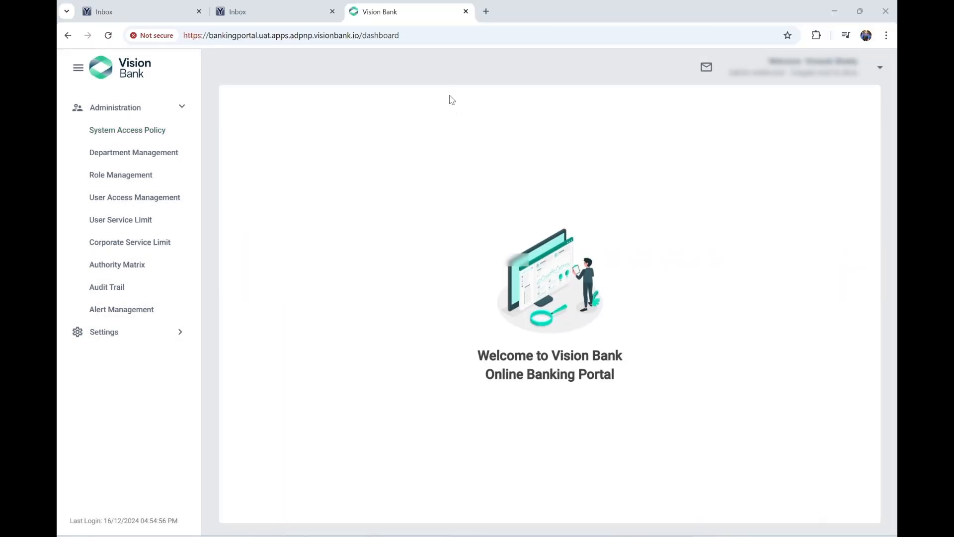
# In the approver's window, open the System Access Policy pending pool listing Finance Policy for system
pyautogui.moveTo(734, 72); pyautogui.dragTo(788, 73)
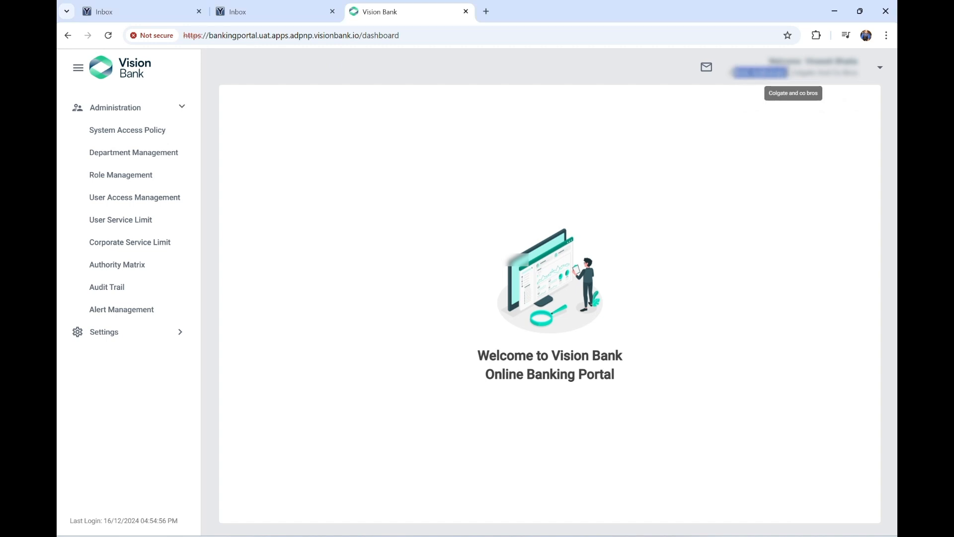
pyautogui.click(107, 131)
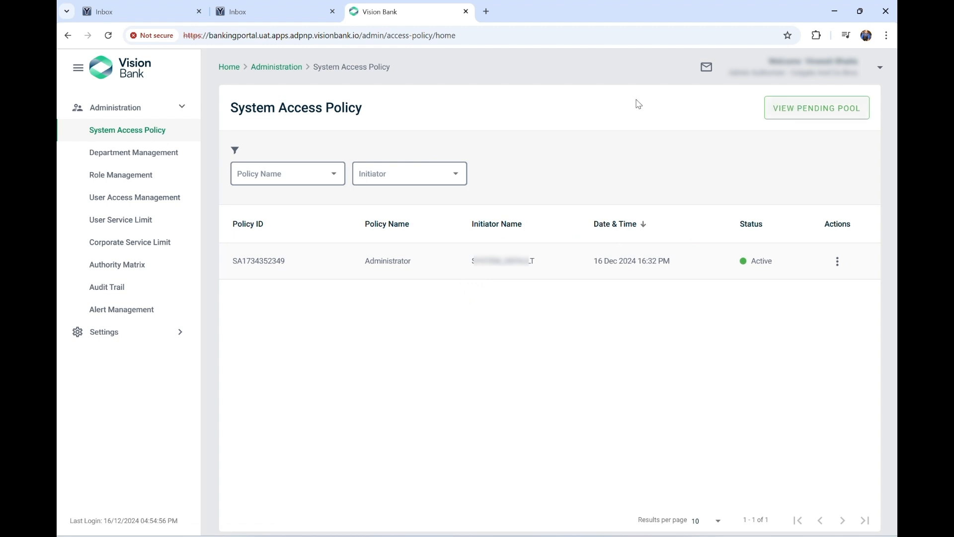
pyautogui.click(772, 115)
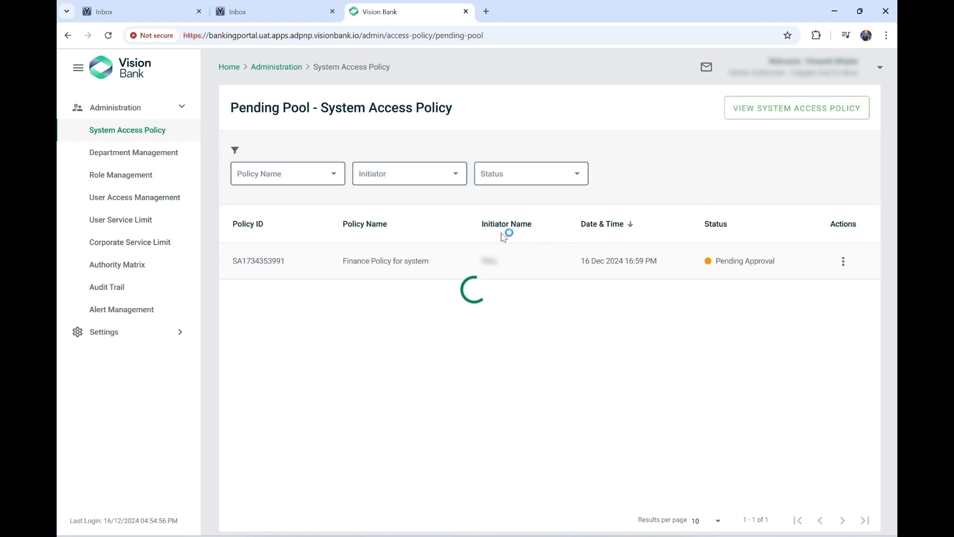
pyautogui.moveTo(343, 264); pyautogui.dragTo(440, 264)
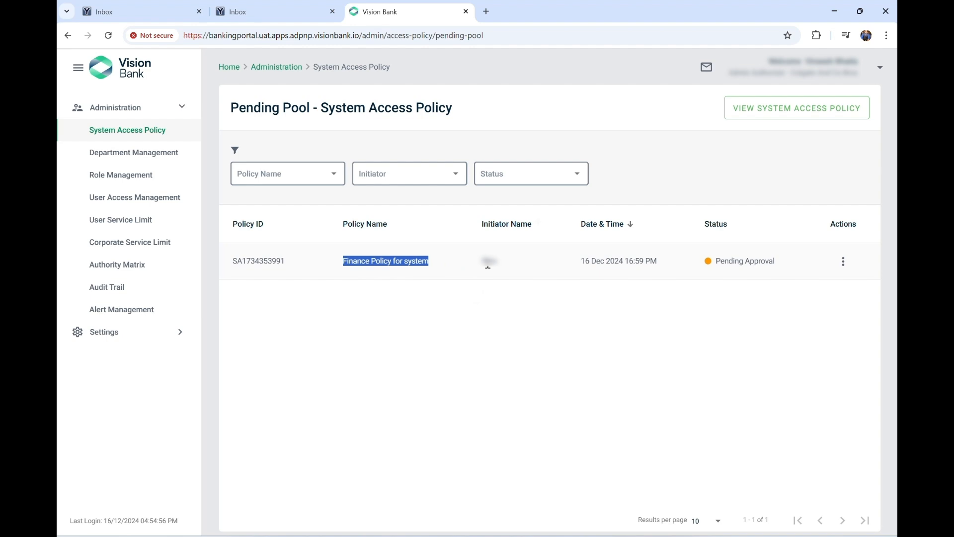
pyautogui.click(506, 267)
pyautogui.moveTo(504, 266); pyautogui.dragTo(490, 262)
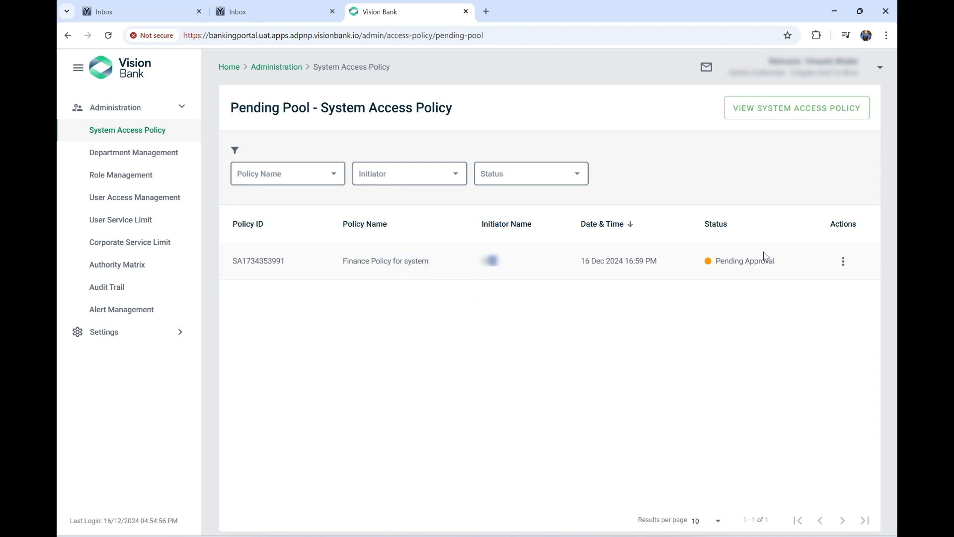
# Approve Finance Policy for system, confirm, and close the success message
pyautogui.click(844, 260)
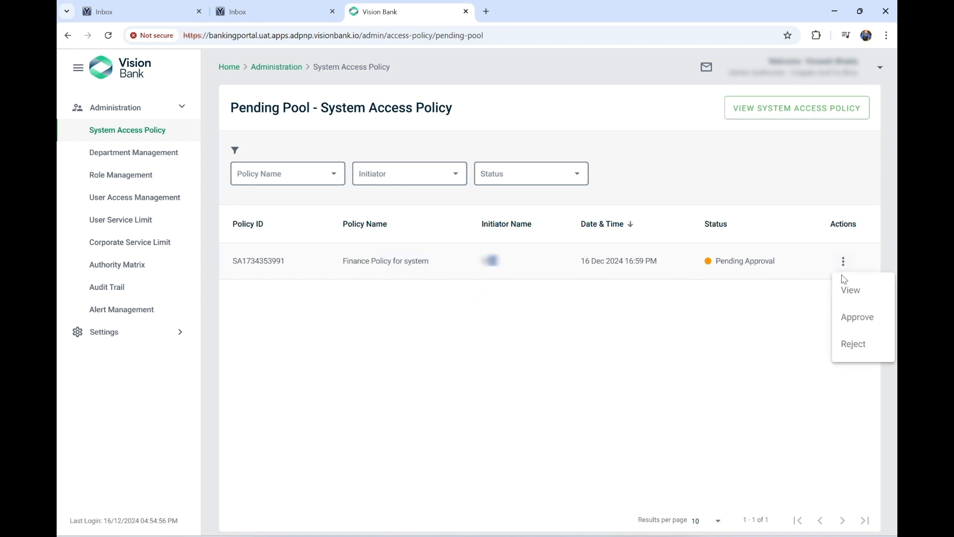
pyautogui.click(861, 327)
pyautogui.click(355, 342)
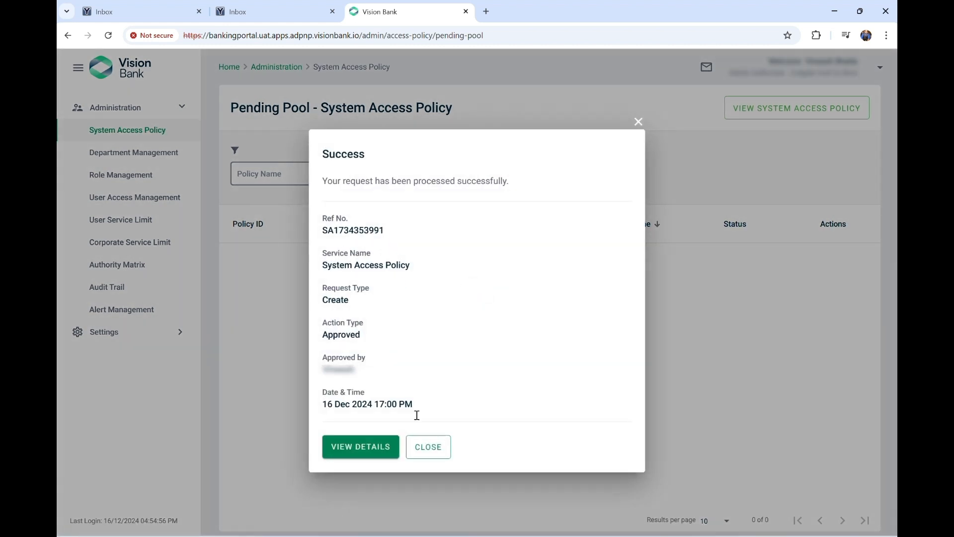
pyautogui.click(439, 450)
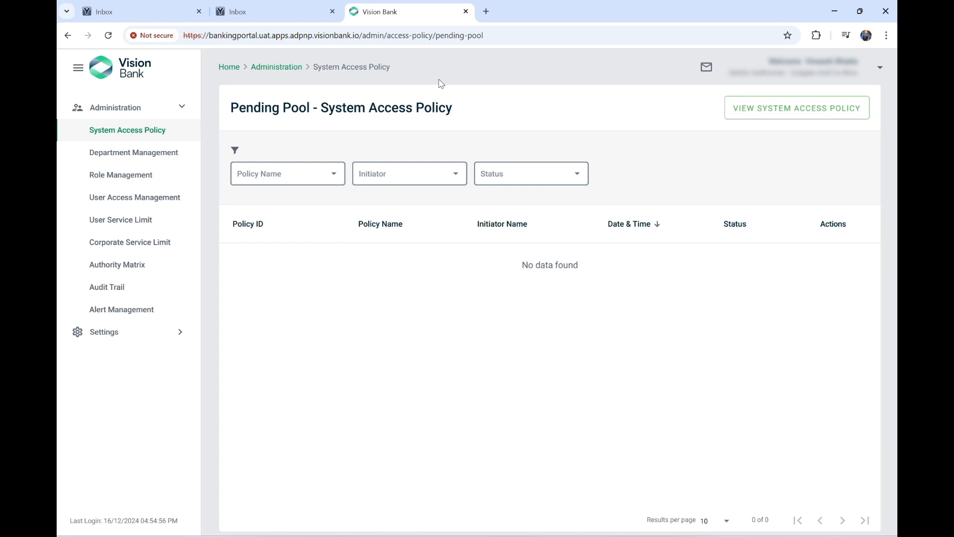
# Create the Finance department in Department Management and close the confirmation
pyautogui.hotkey('alt', 'Tab')
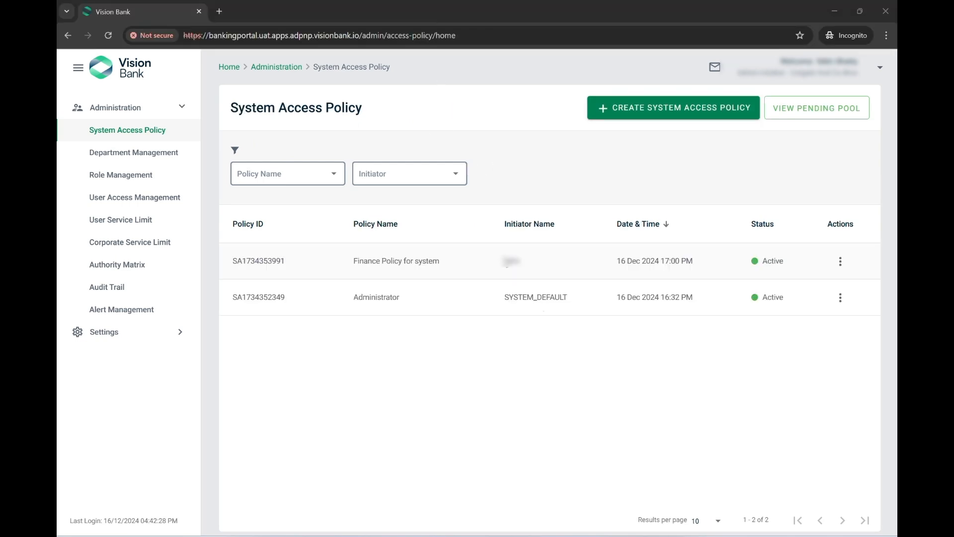
pyautogui.moveTo(361, 265); pyautogui.dragTo(460, 266)
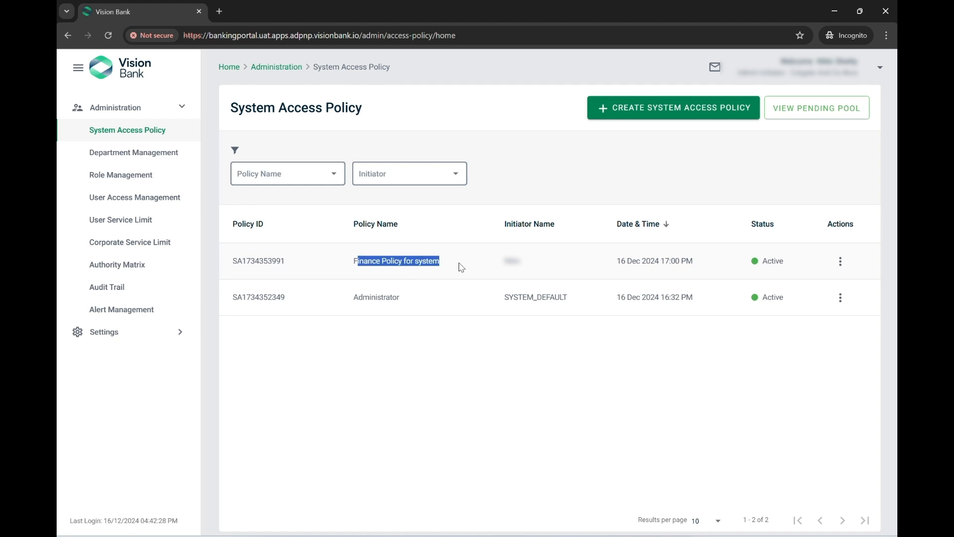
pyautogui.hotkey('alt', 'Tab')
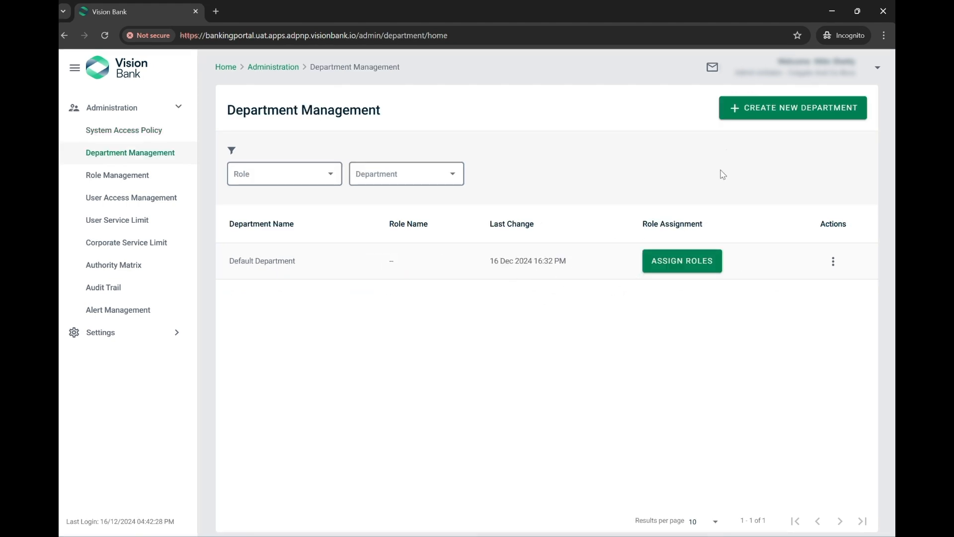
pyautogui.click(757, 106)
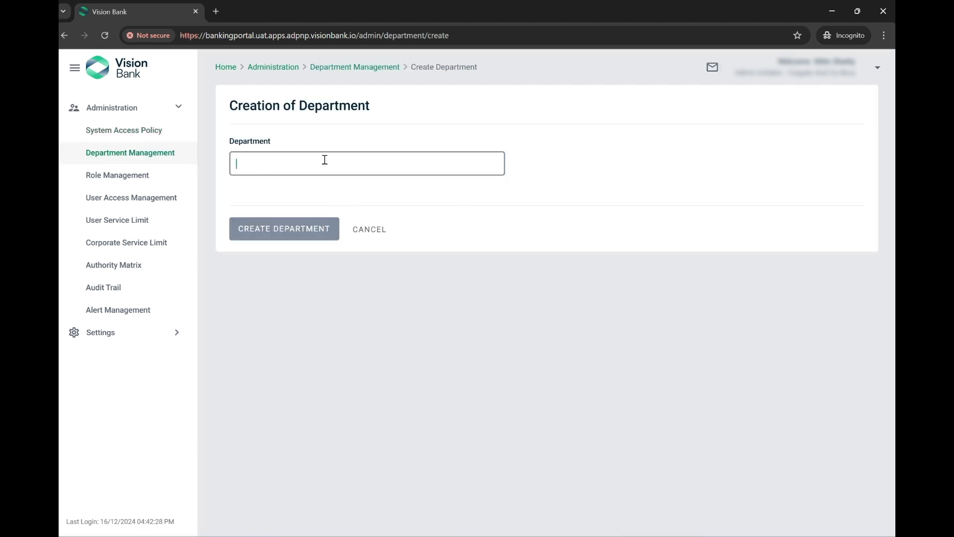
pyautogui.write('Finance')
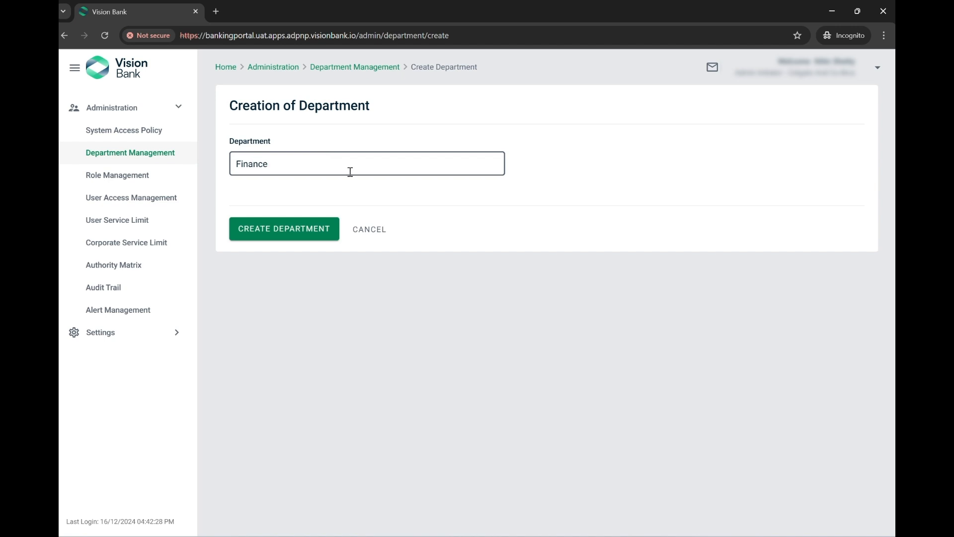
pyautogui.click(297, 232)
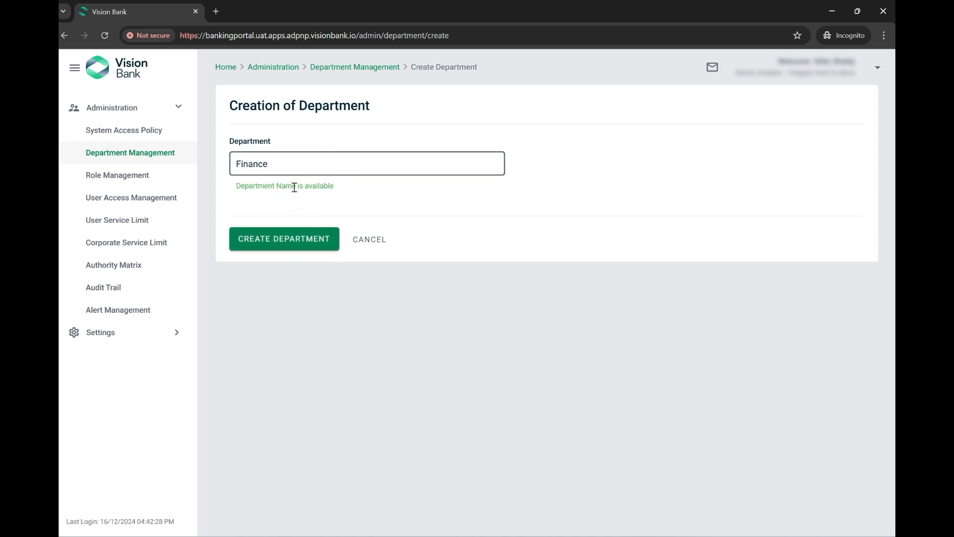
pyautogui.click(266, 244)
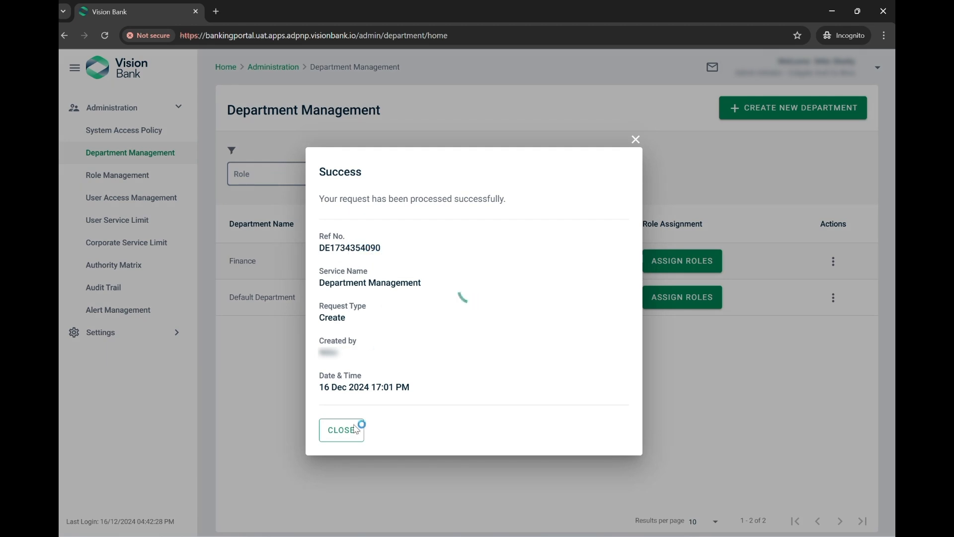
pyautogui.click(342, 436)
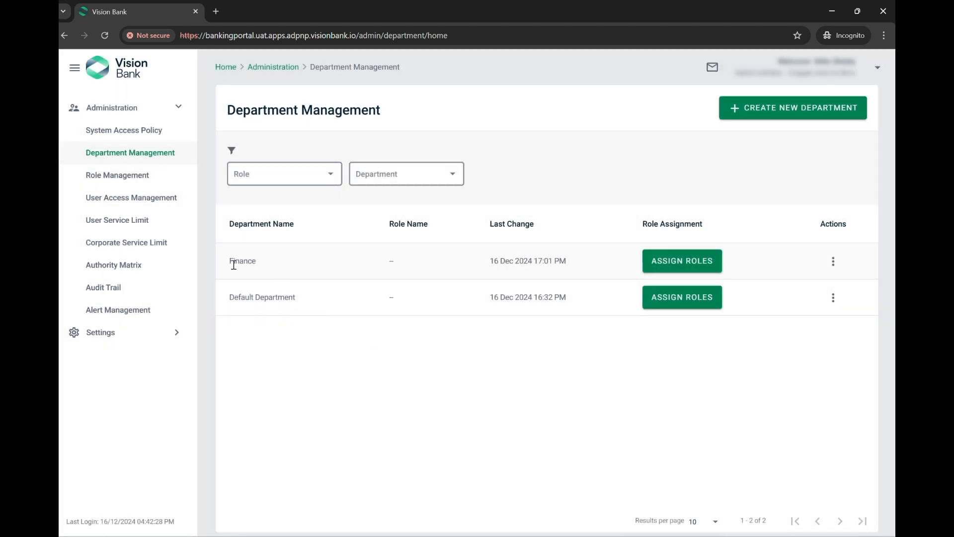
pyautogui.doubleClick(234, 265)
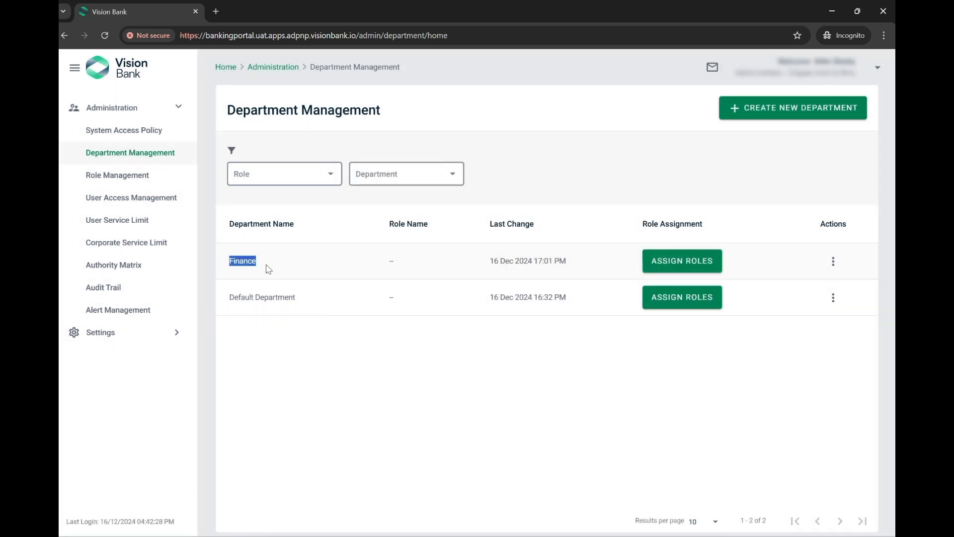
# Add Finance Maker and Finance Checker roles to the Finance department and close the confirmation
pyautogui.click(667, 264)
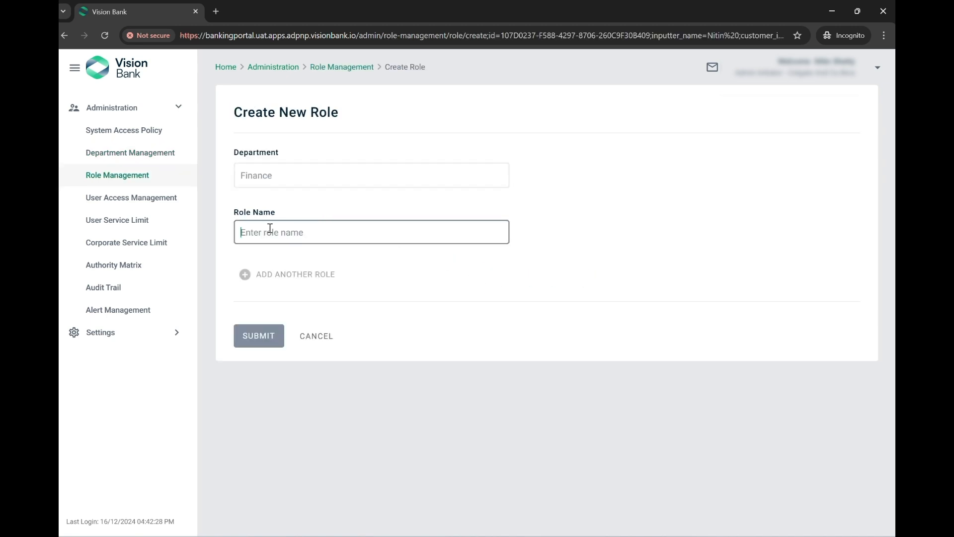
pyautogui.write('Maker')
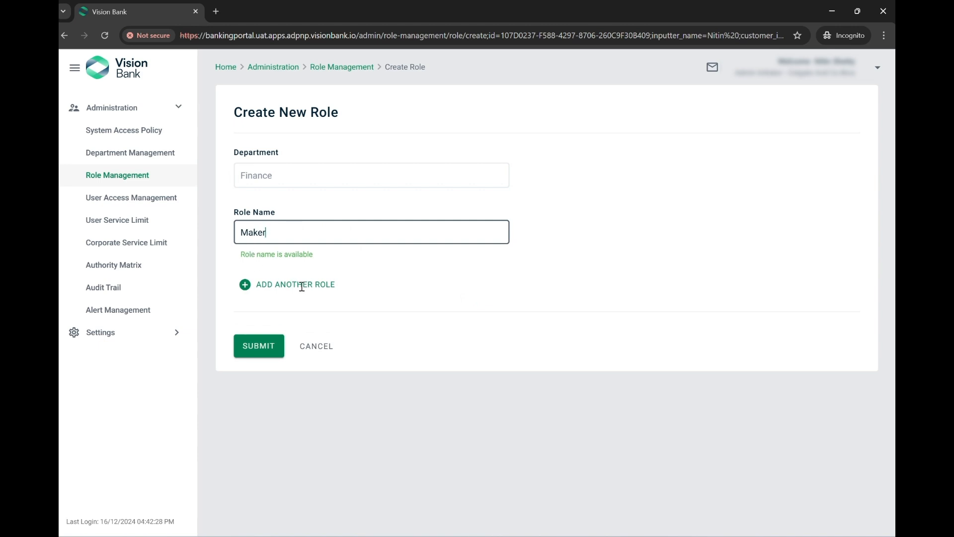
pyautogui.click(264, 284)
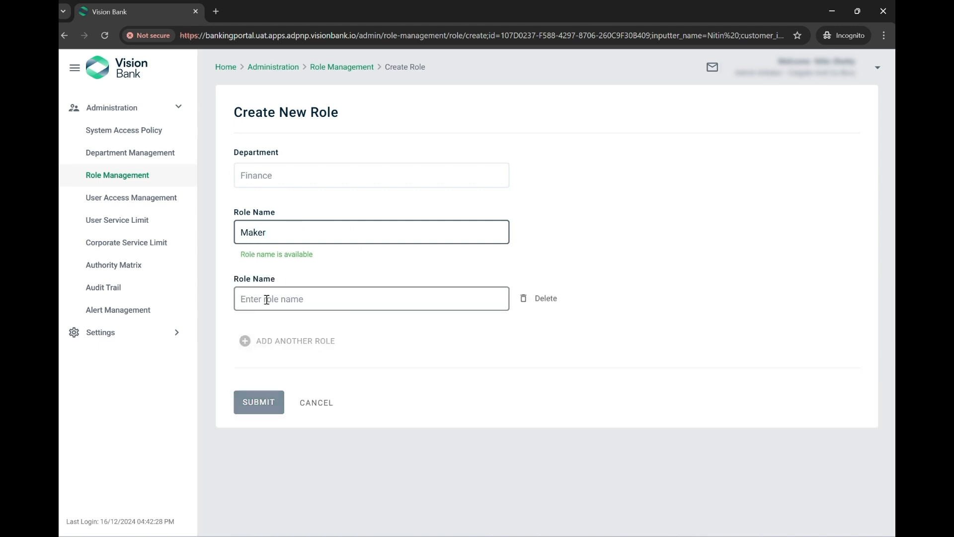
pyautogui.click(266, 299)
pyautogui.write('Checker')
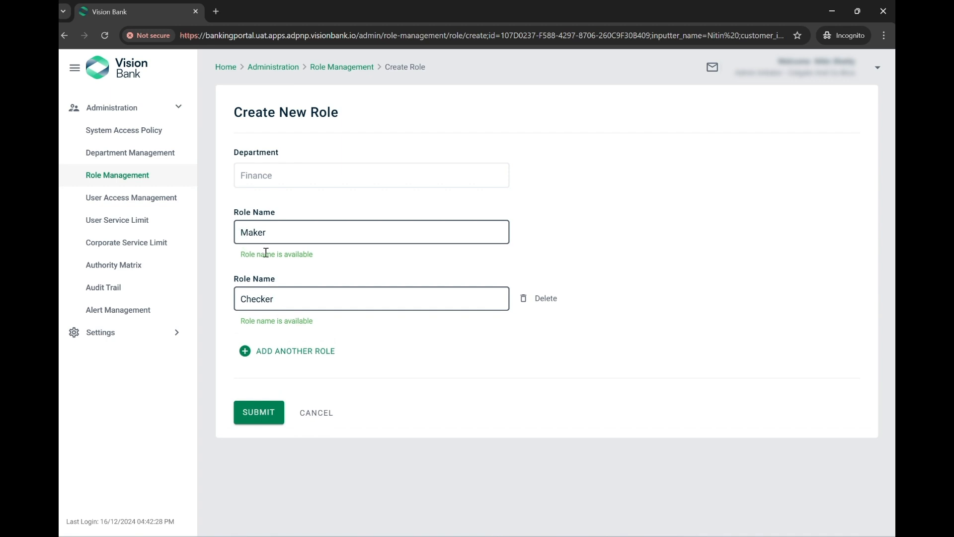
pyautogui.write('Finance')
pyautogui.write(' Finance')
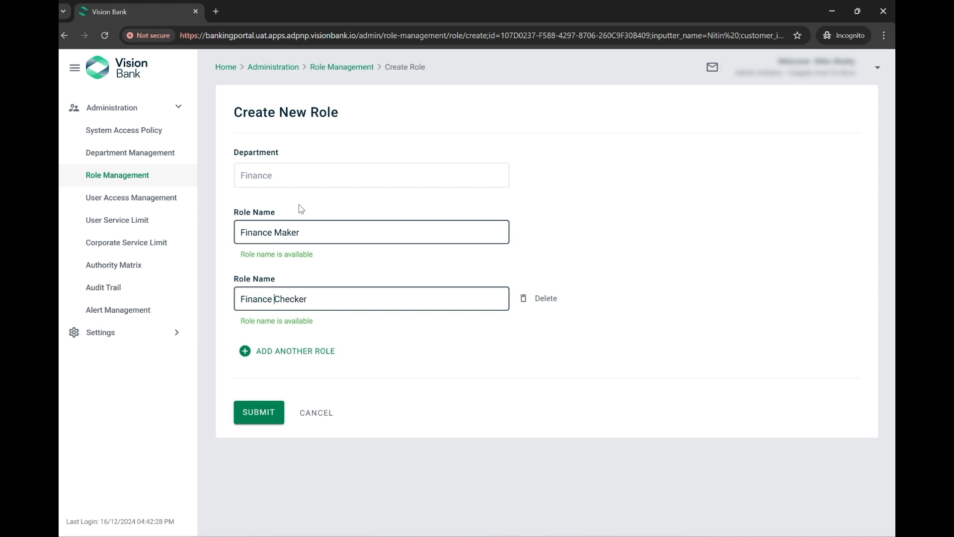
pyautogui.click(249, 412)
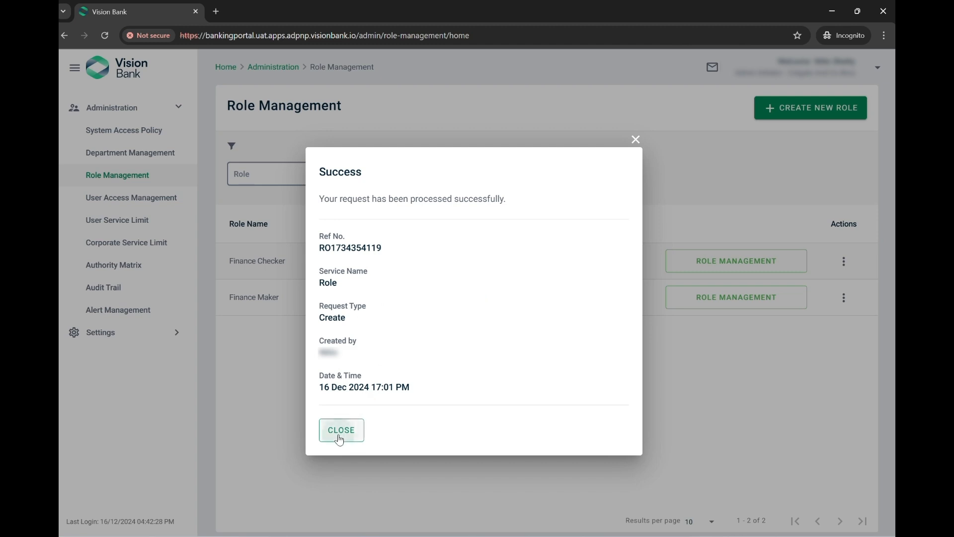
pyautogui.click(337, 431)
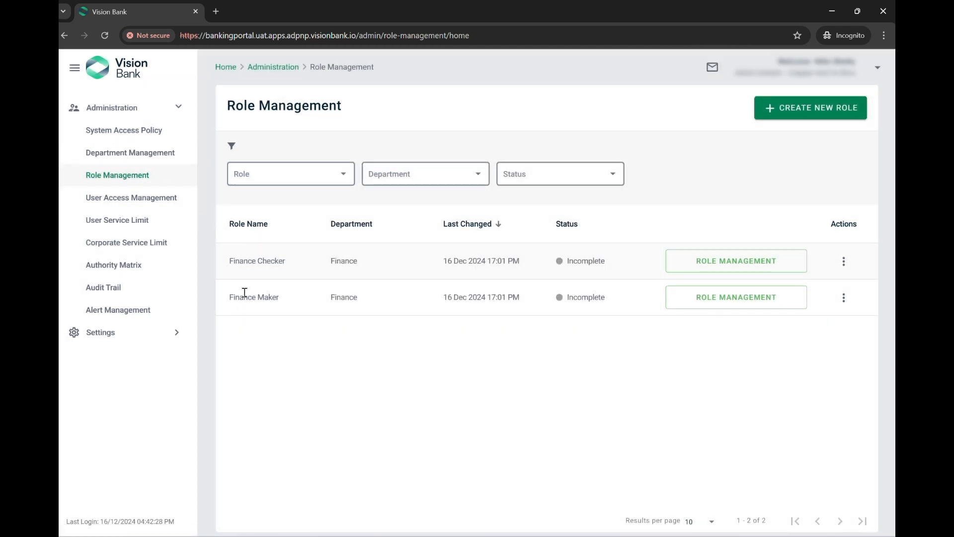
pyautogui.moveTo(244, 292); pyautogui.dragTo(266, 297)
pyautogui.moveTo(252, 261); pyautogui.dragTo(274, 261)
# Give Finance Maker the Finance Policy for system access policy and Financial Services service type
pyautogui.click(392, 341)
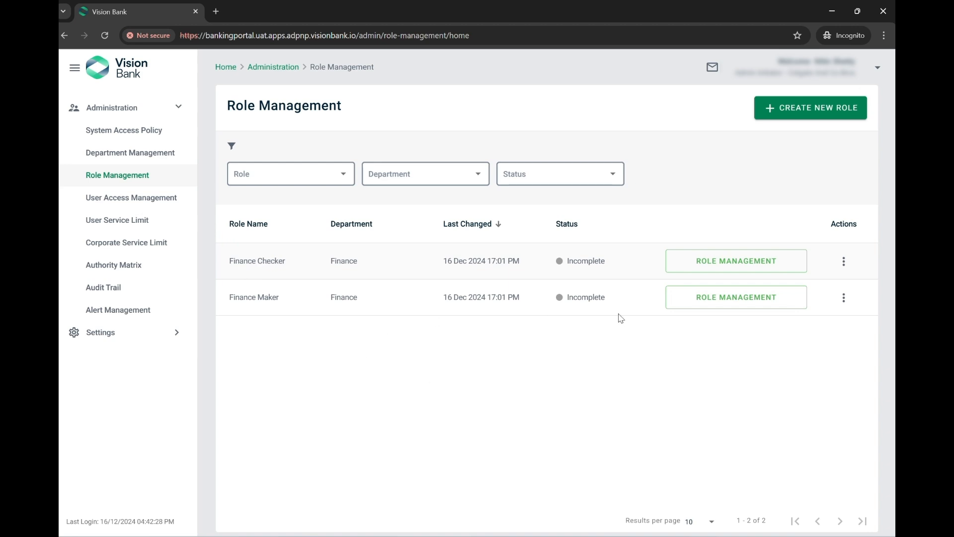
pyautogui.click(719, 301)
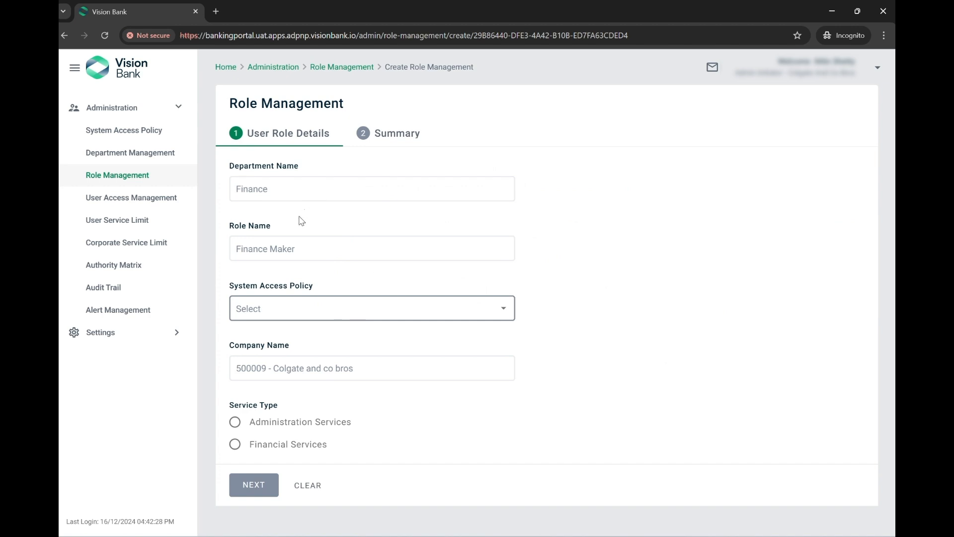
pyautogui.click(316, 317)
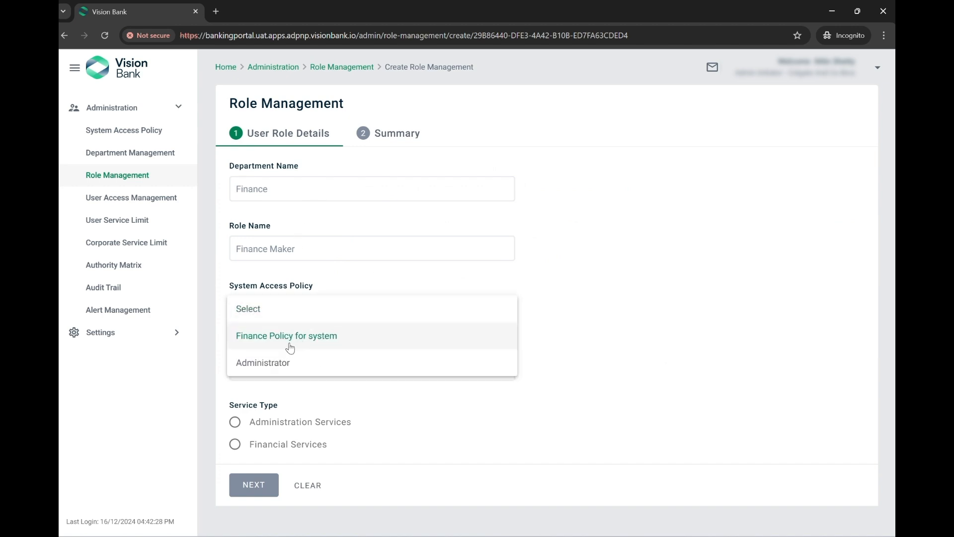
pyautogui.click(301, 338)
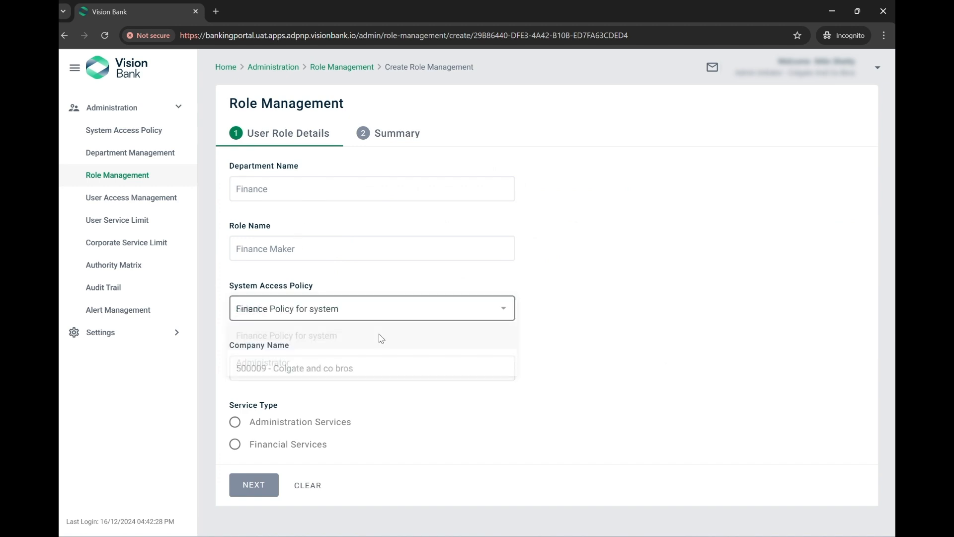
pyautogui.click(299, 447)
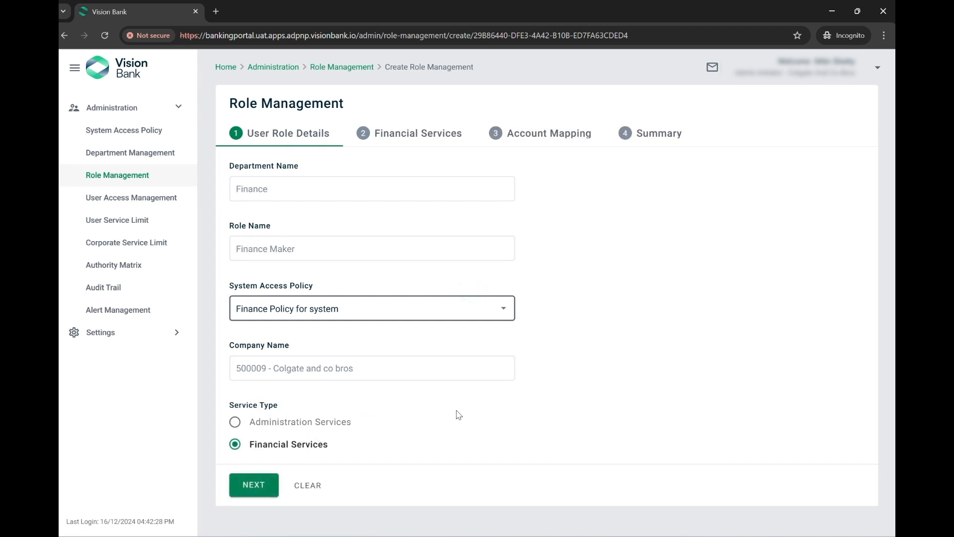
pyautogui.click(252, 484)
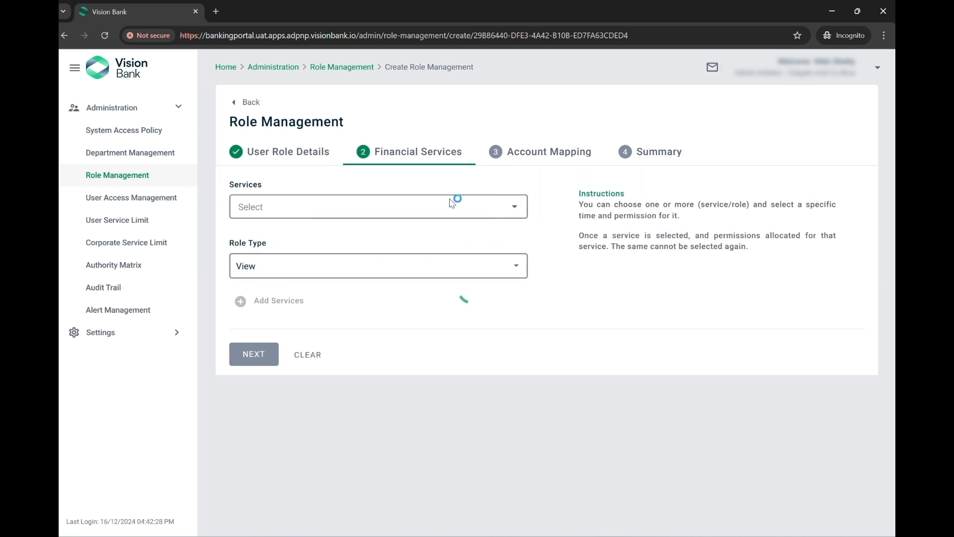
pyautogui.click(463, 210)
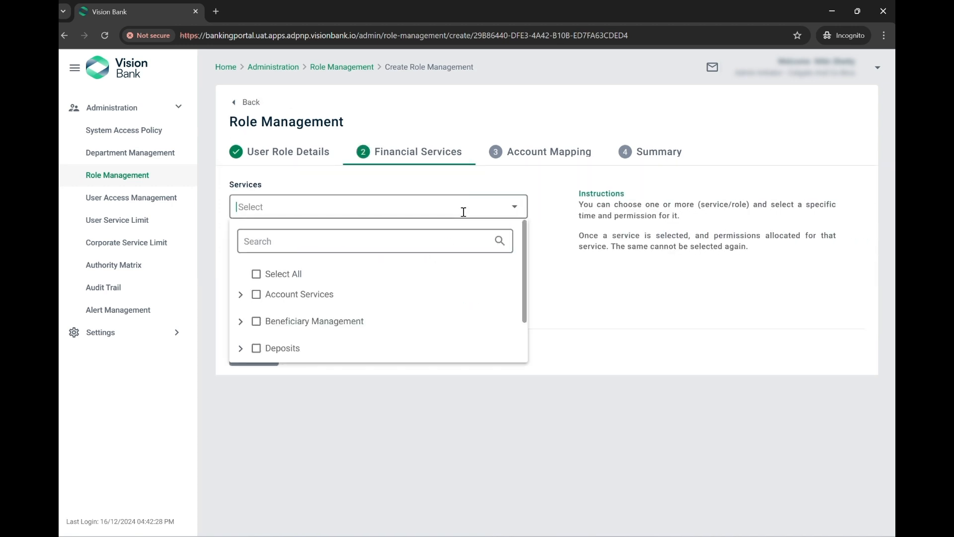
# Select every available financial service for the new role
pyautogui.click(282, 279)
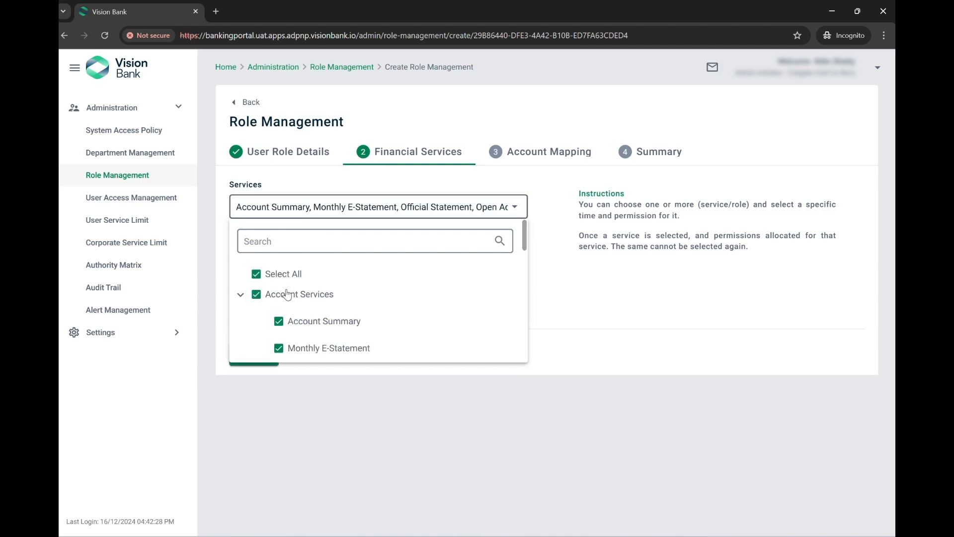
pyautogui.scroll(-1, 288, 296)
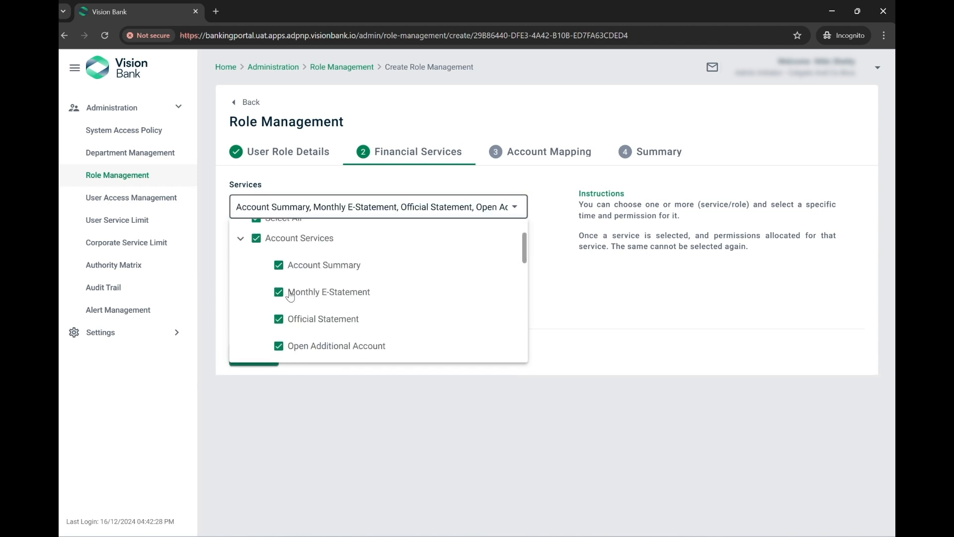
pyautogui.scroll(-1, 316, 343)
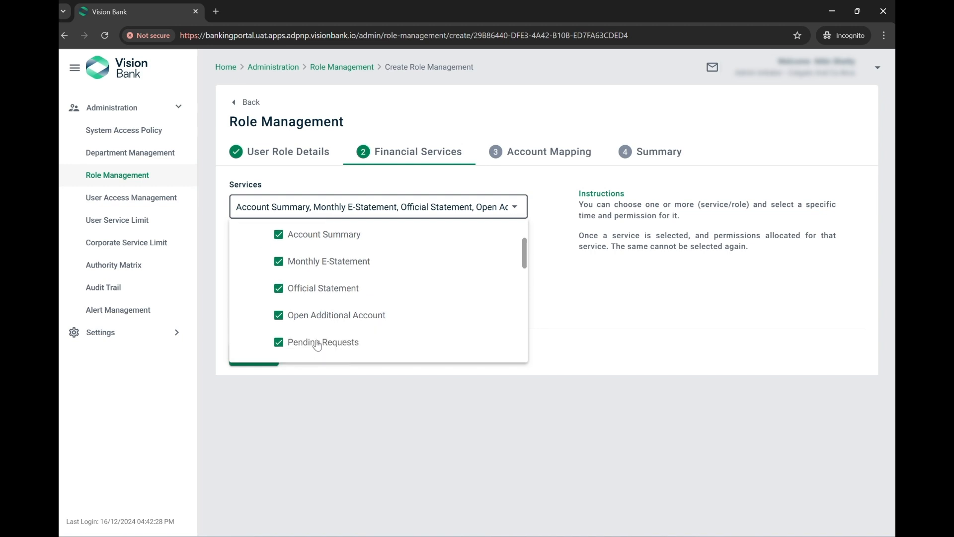
pyautogui.scroll(-5, 316, 341)
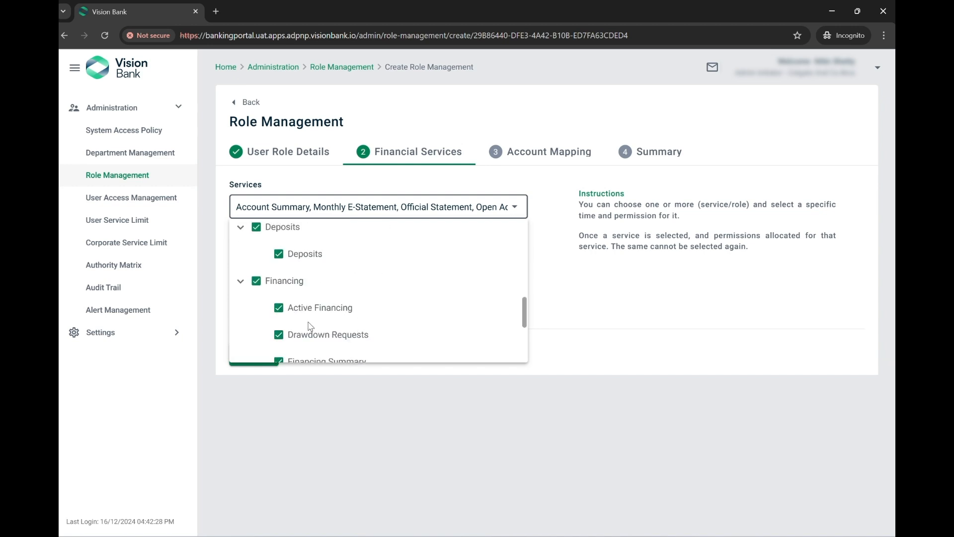
pyautogui.scroll(-3, 308, 312)
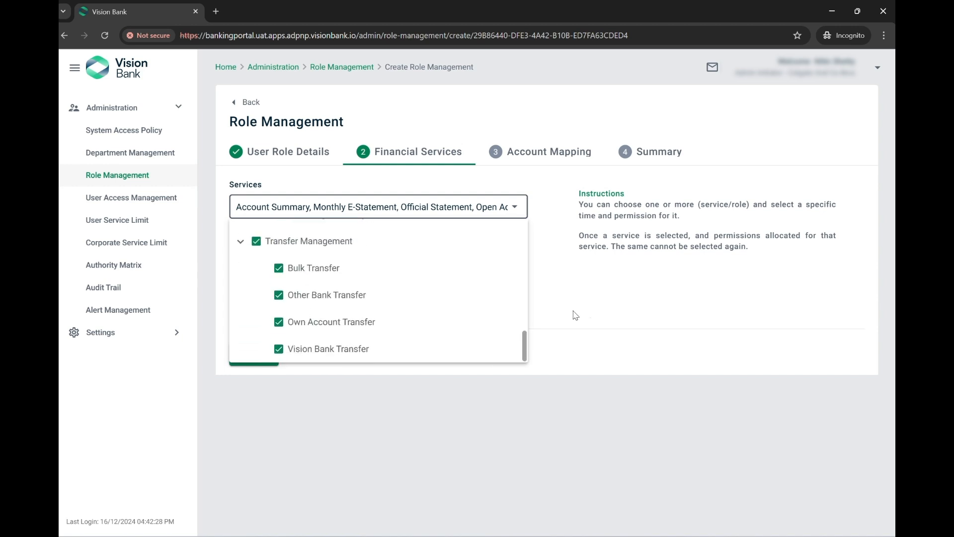
pyautogui.click(598, 312)
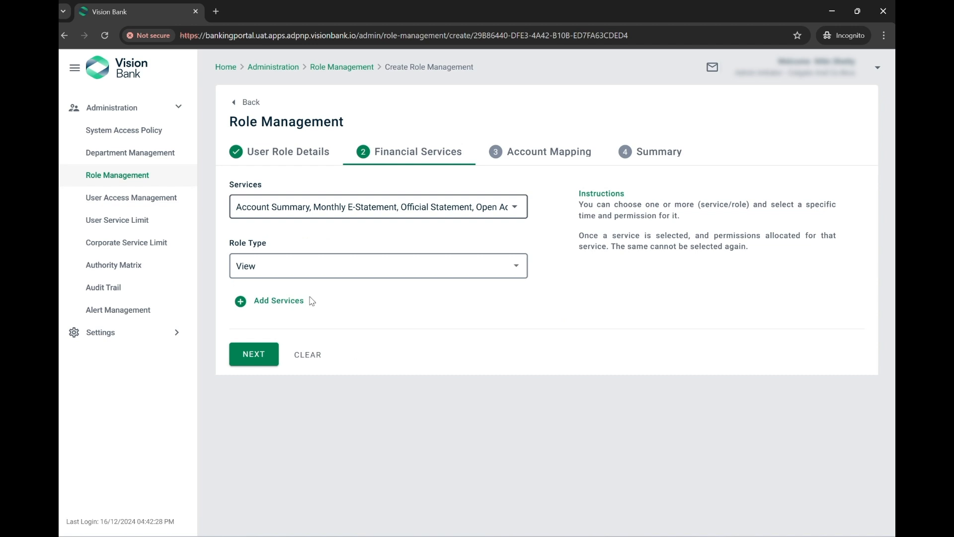
# Set the role types to Initiate, Review and View, then continue to Account Mapping
pyautogui.click(302, 267)
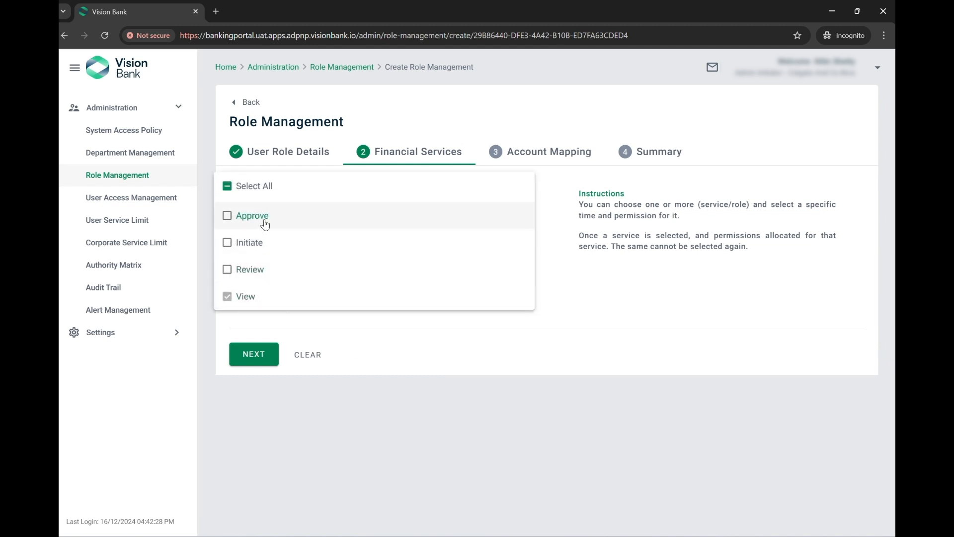
pyautogui.click(264, 189)
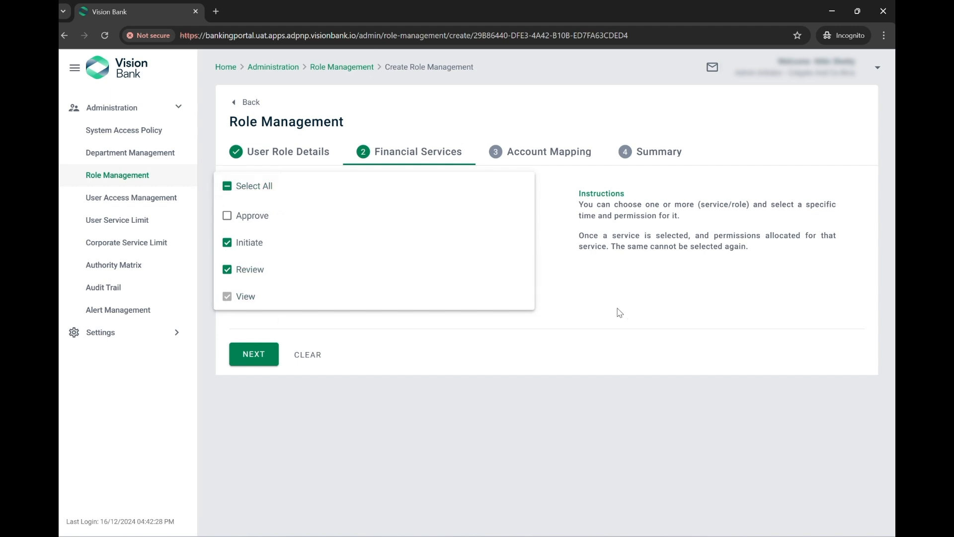
pyautogui.click(515, 331)
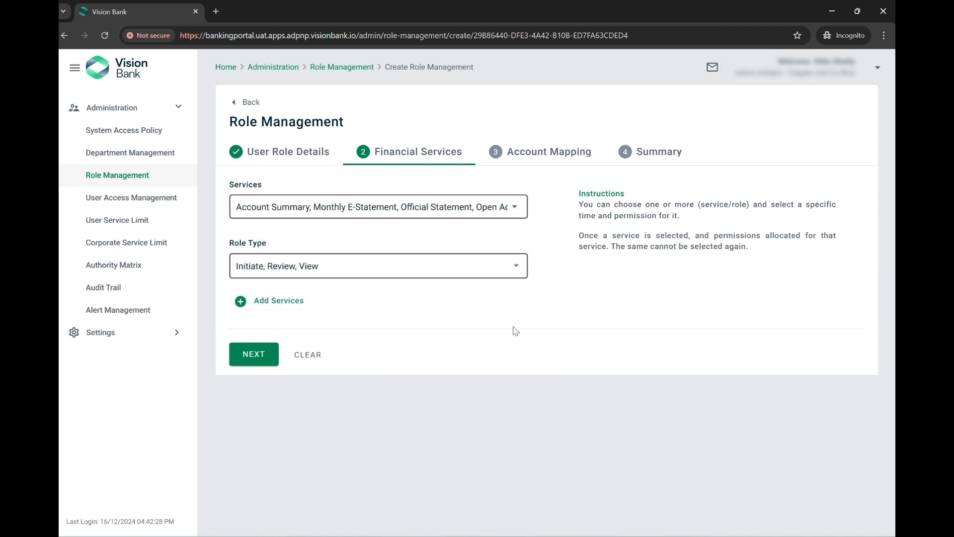
pyautogui.click(261, 363)
# Map all accounts to the Account Summary, Bulk Transfer and Deposit services
pyautogui.scroll(-10, 554, 318)
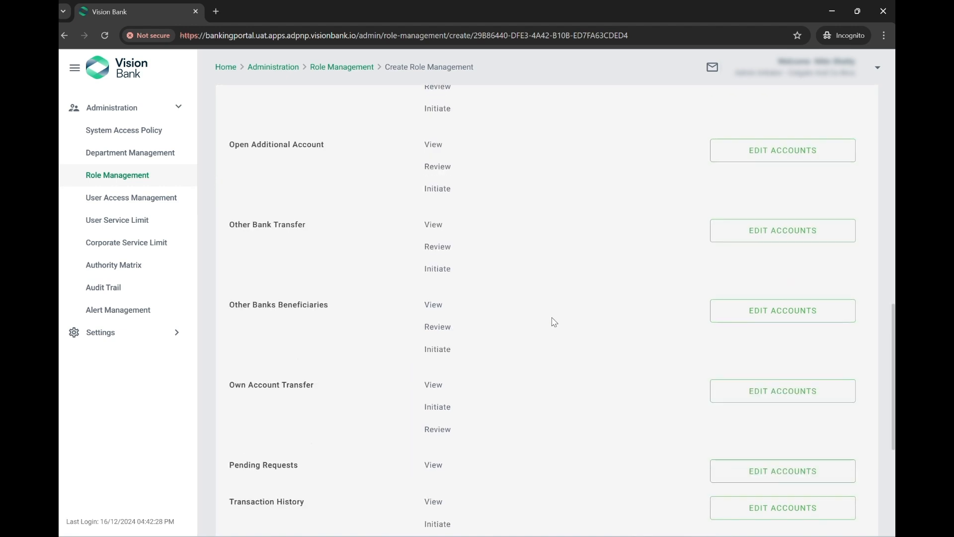
pyautogui.scroll(15, 552, 321)
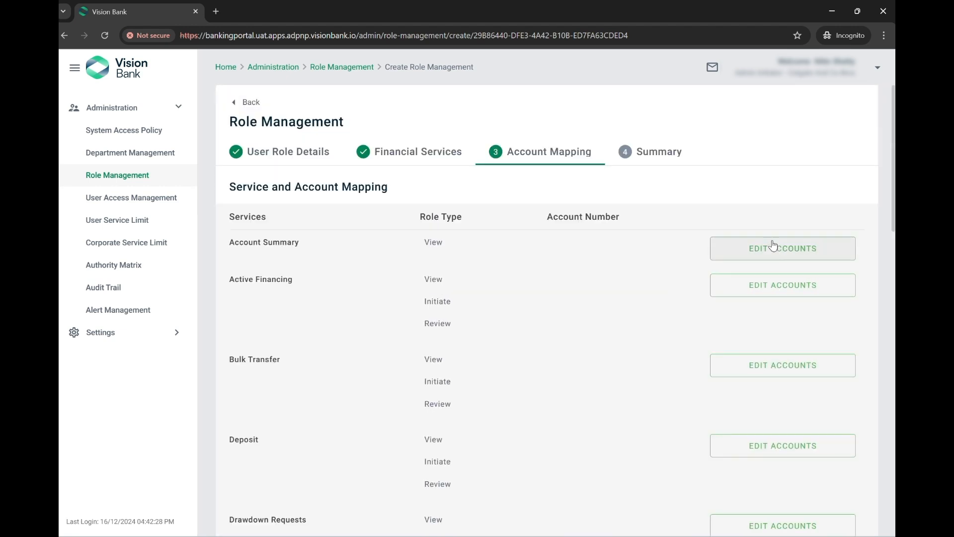
pyautogui.click(773, 247)
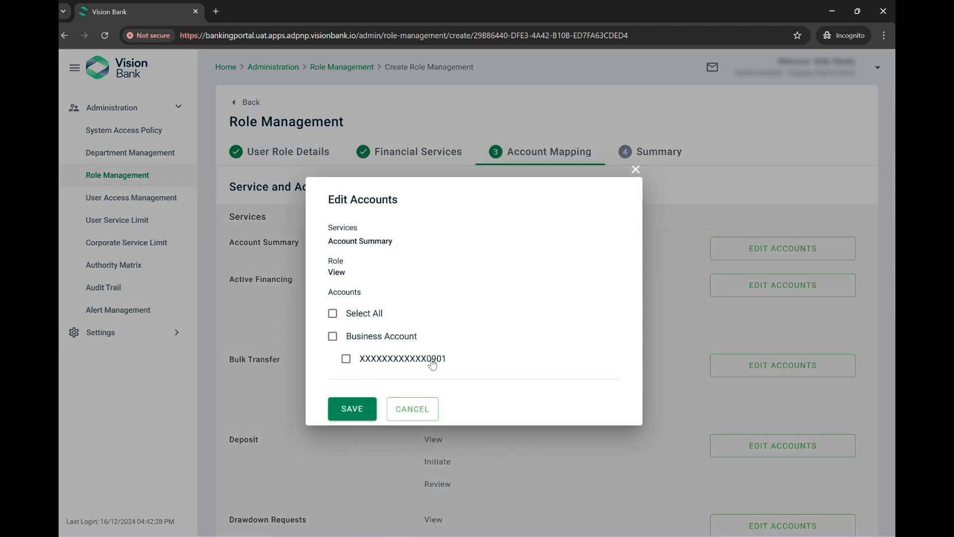
pyautogui.click(332, 313)
pyautogui.click(351, 406)
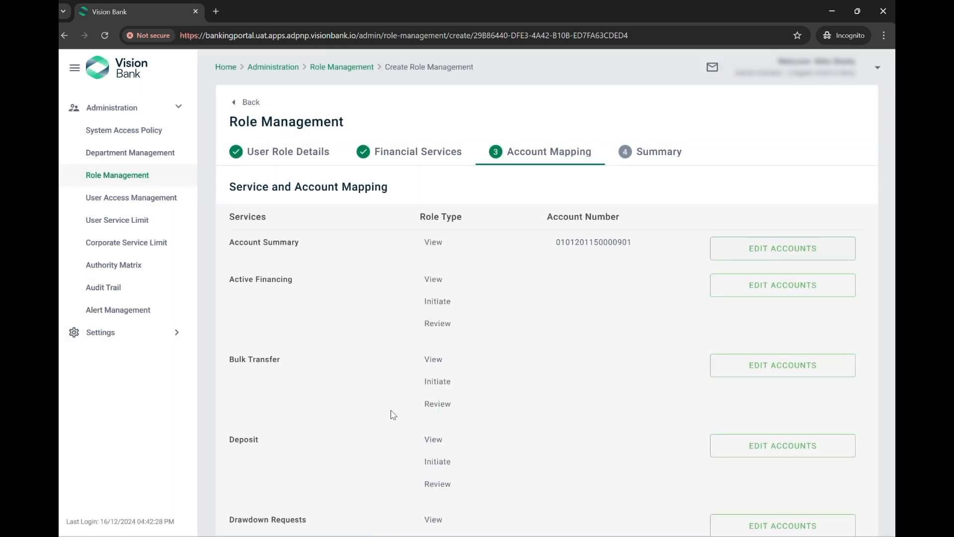
pyautogui.scroll(-1, 745, 301)
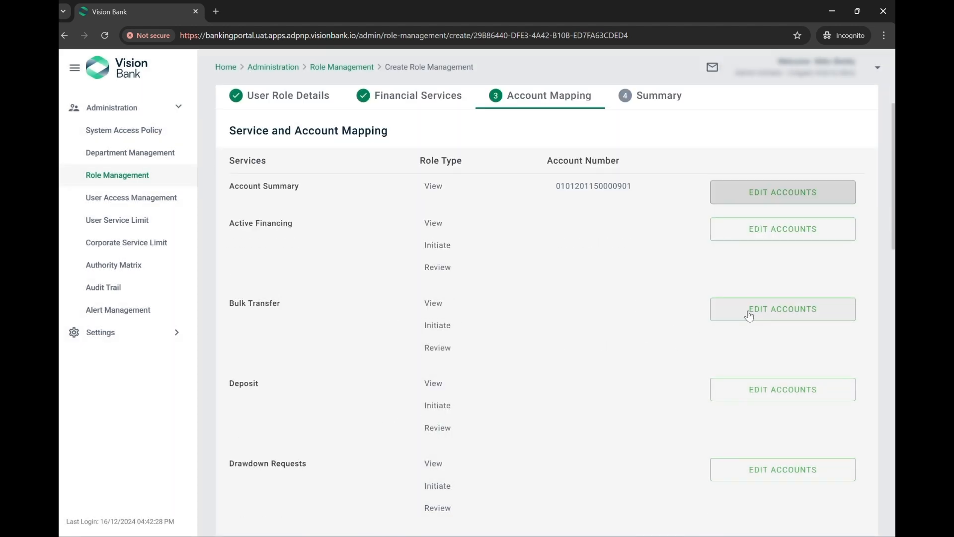
pyautogui.click(749, 314)
pyautogui.click(332, 313)
pyautogui.click(353, 406)
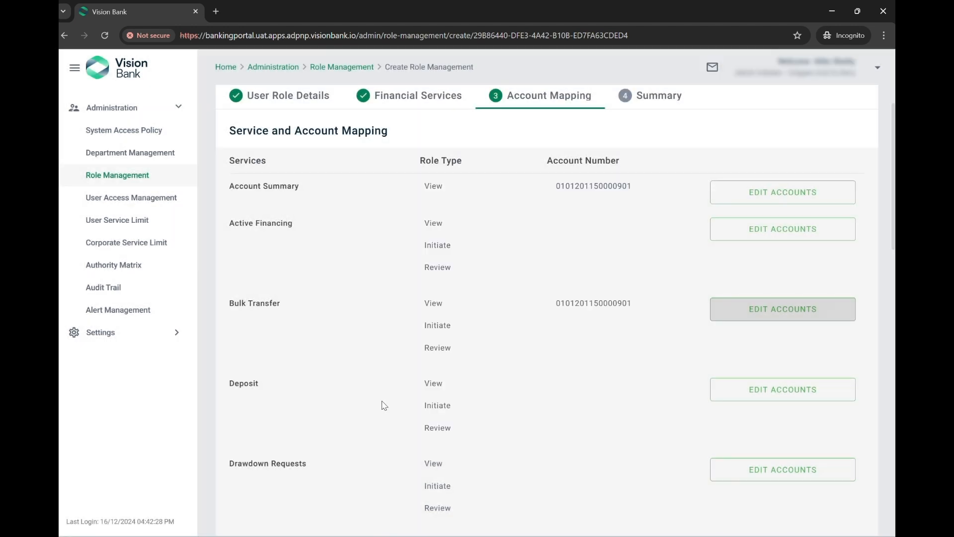
pyautogui.scroll(-1, 387, 404)
pyautogui.click(791, 334)
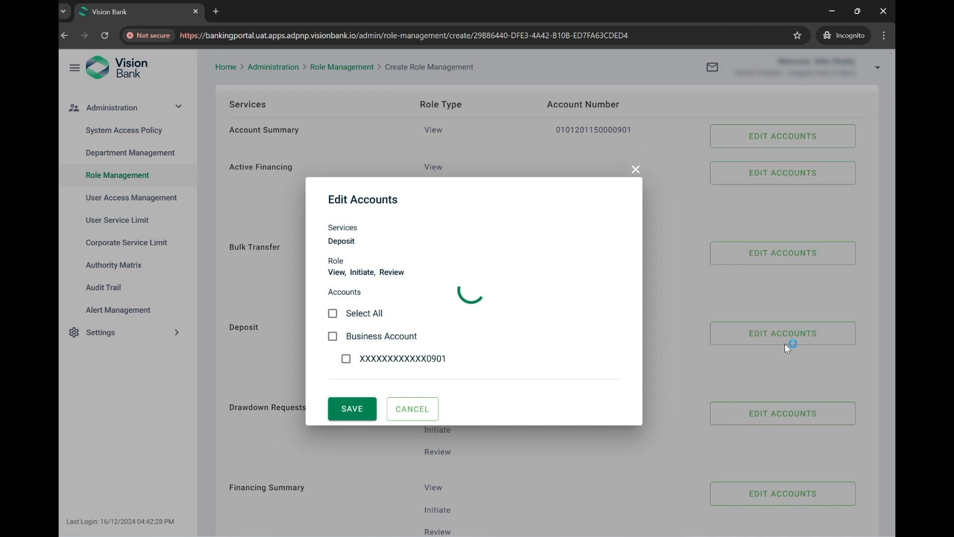
pyautogui.click(332, 313)
pyautogui.click(350, 406)
# Map all accounts to Monthly E-Statement, Official Statement and Other Bank Transfer
pyautogui.scroll(-4, 401, 413)
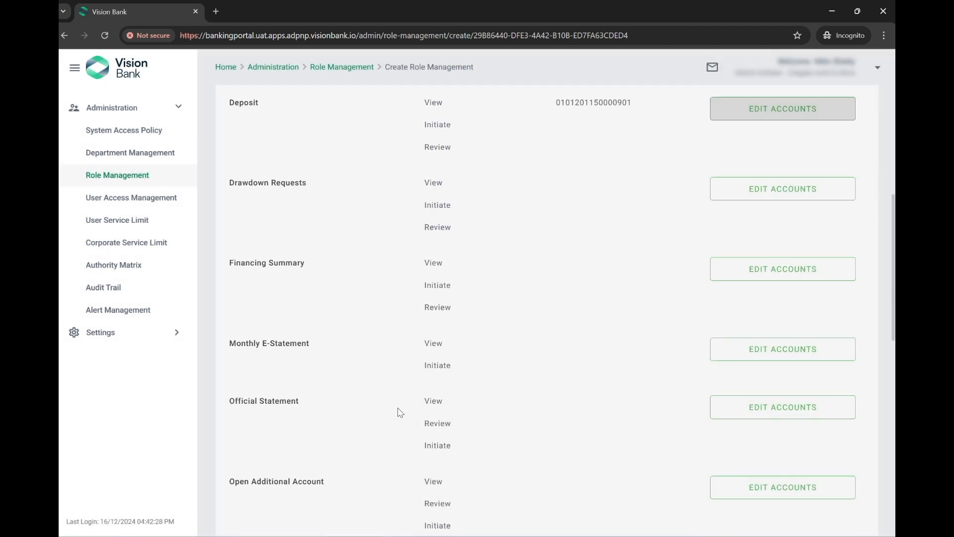
pyautogui.click(800, 351)
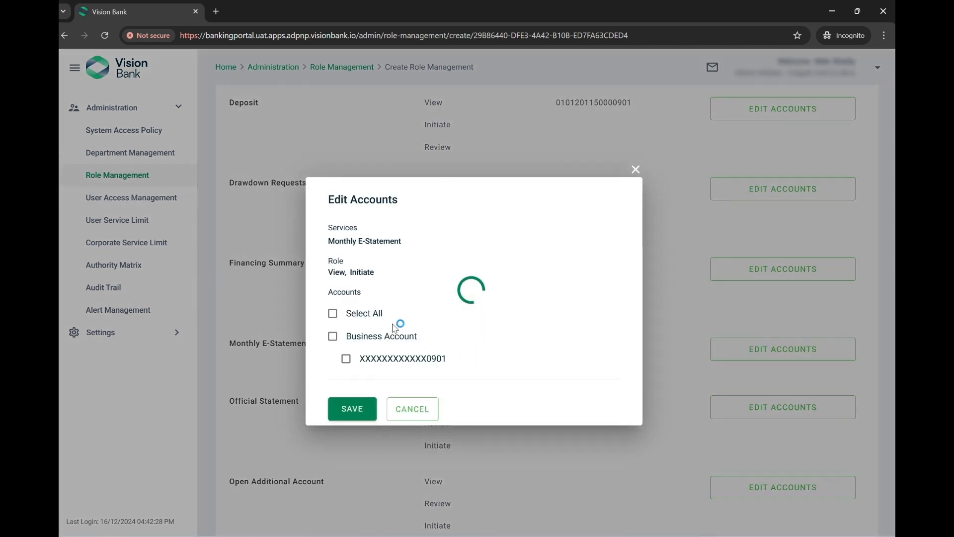
pyautogui.click(332, 313)
pyautogui.click(354, 409)
pyautogui.click(761, 413)
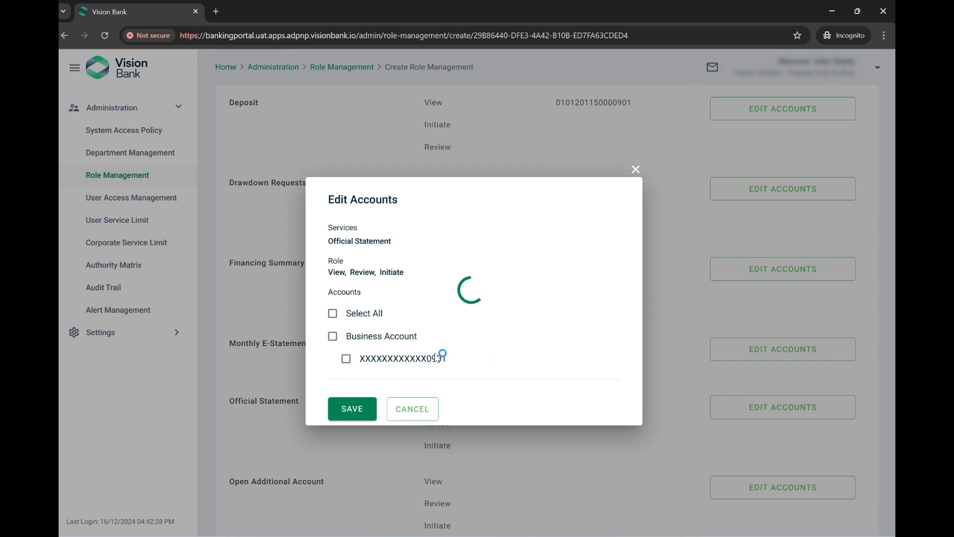
pyautogui.click(333, 314)
pyautogui.click(354, 409)
pyautogui.scroll(-5, 622, 422)
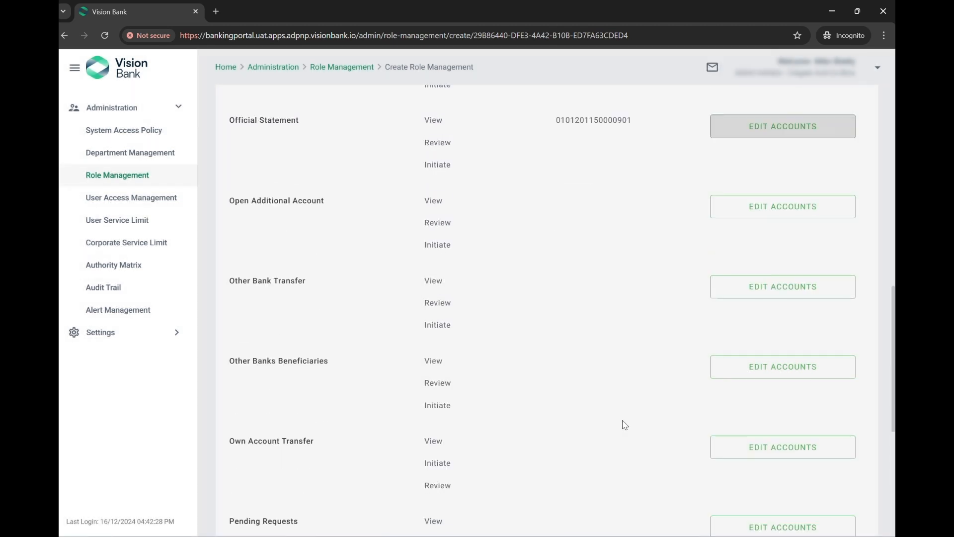
pyautogui.click(763, 365)
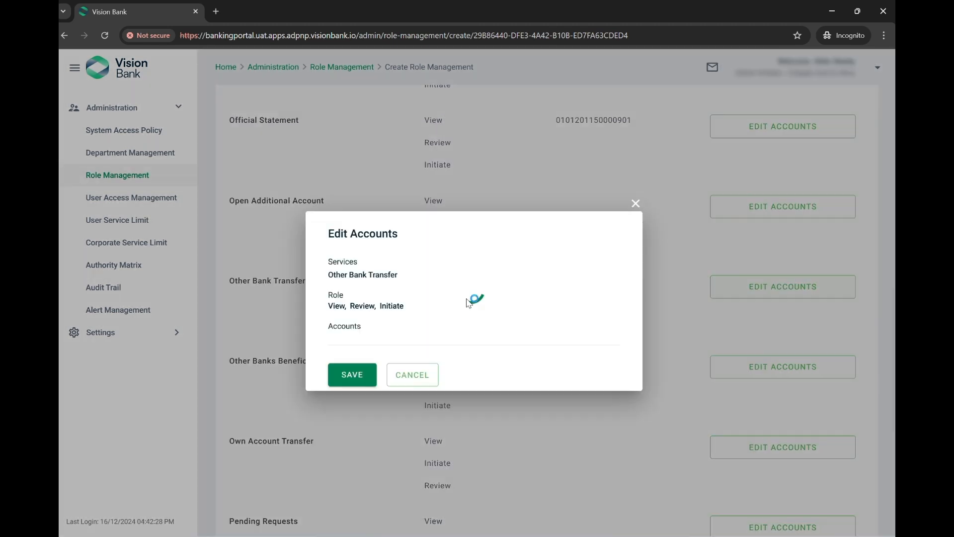
pyautogui.click(332, 313)
pyautogui.click(354, 409)
# Send the Finance Maker role for approval and highlight its Pending approval status
pyautogui.scroll(-5, 696, 420)
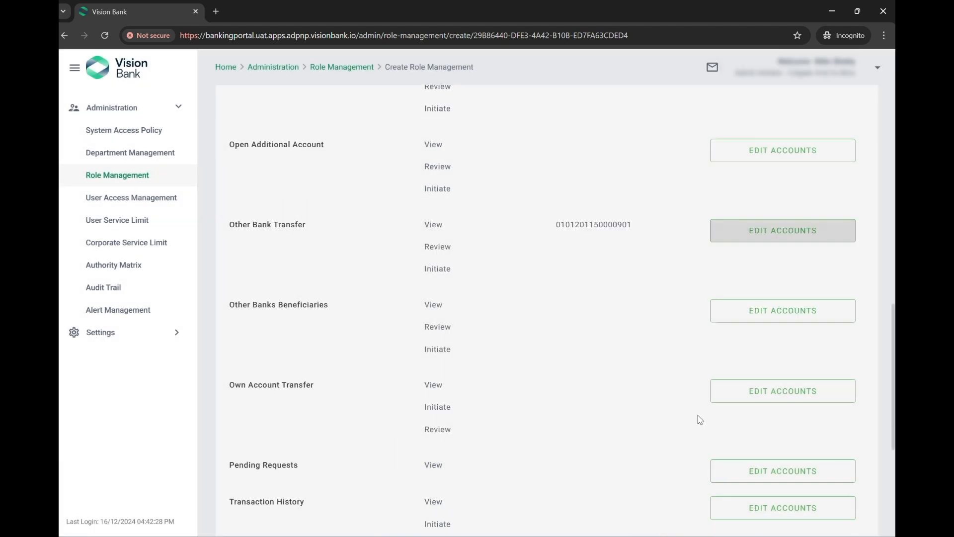
pyautogui.scroll(-2, 669, 311)
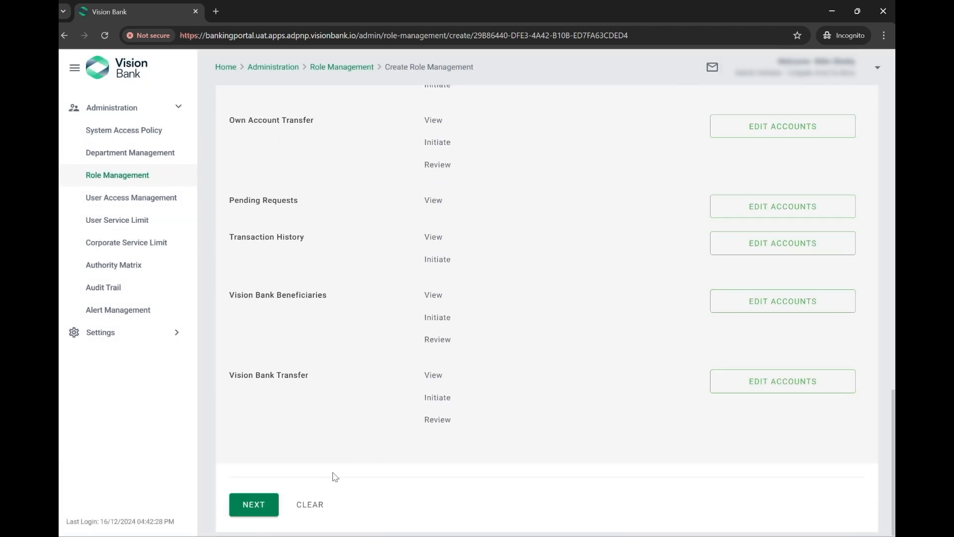
pyautogui.click(254, 506)
pyautogui.scroll(-5, 469, 316)
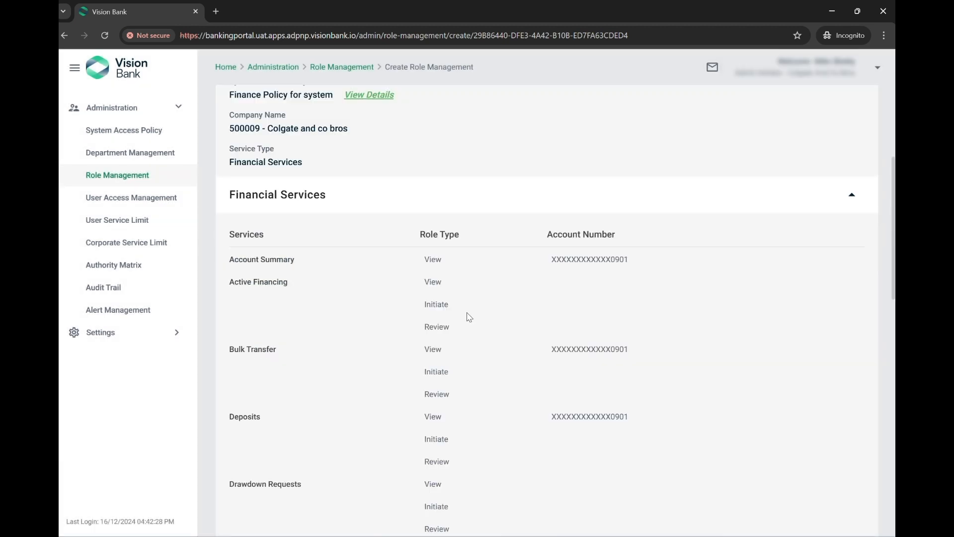
pyautogui.scroll(-5, 551, 335)
pyautogui.scroll(-5, 524, 394)
pyautogui.click(288, 505)
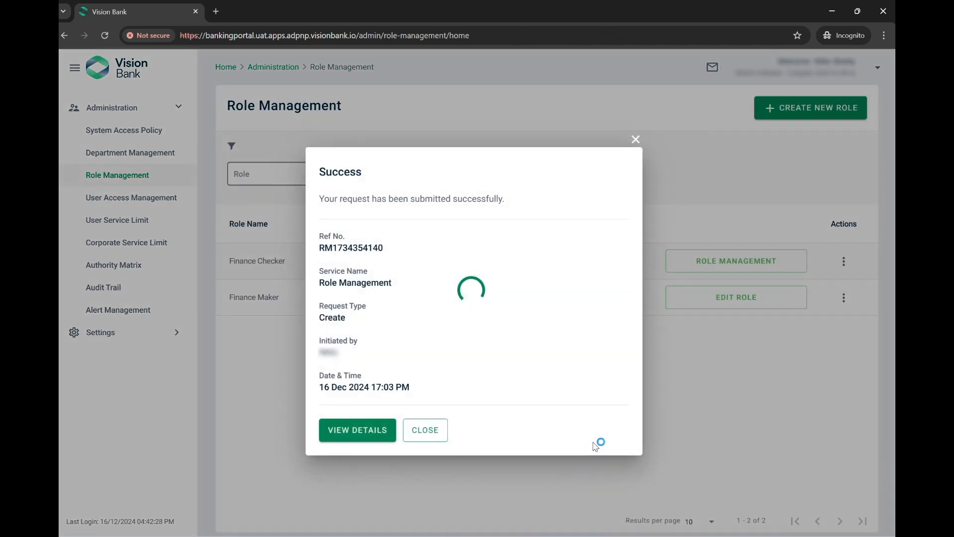
pyautogui.click(426, 431)
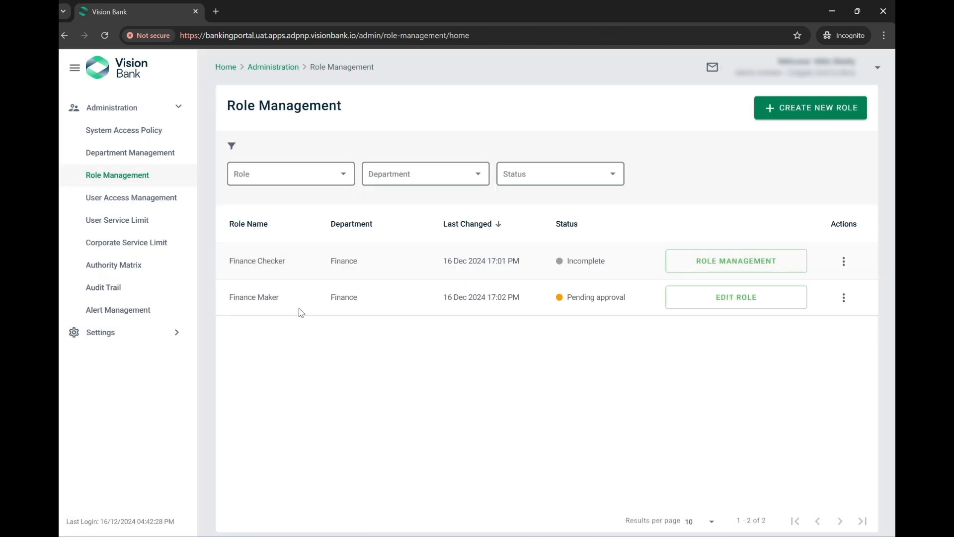
pyautogui.moveTo(561, 303); pyautogui.dragTo(630, 305)
# Start the Finance Checker role as a financial services role with Finance Policy for system
pyautogui.click(563, 306)
pyautogui.click(749, 267)
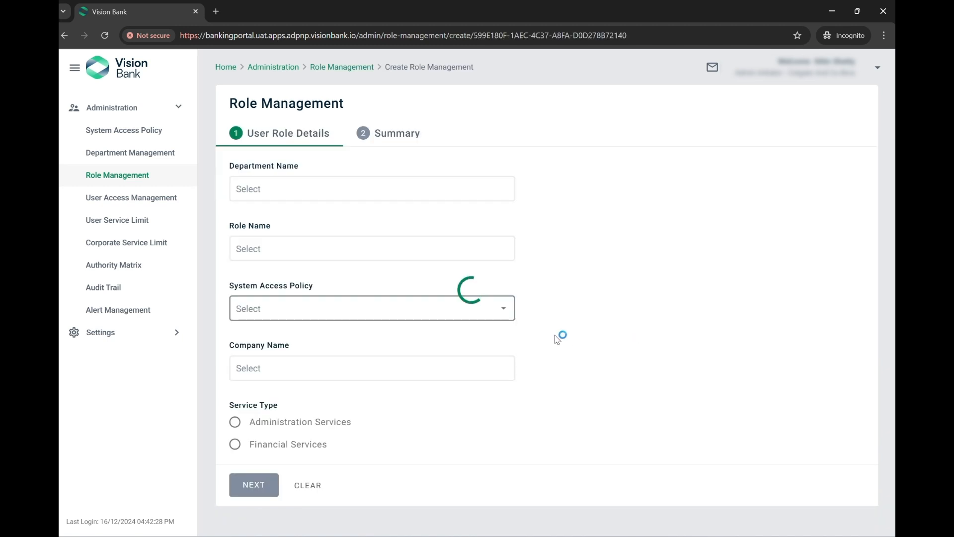
pyautogui.click(257, 312)
pyautogui.click(276, 341)
pyautogui.click(276, 445)
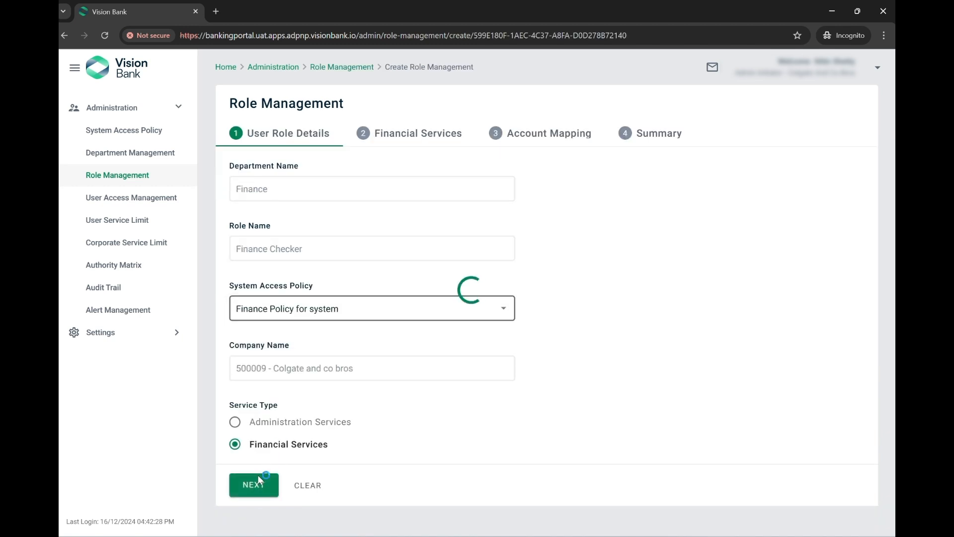
pyautogui.click(255, 485)
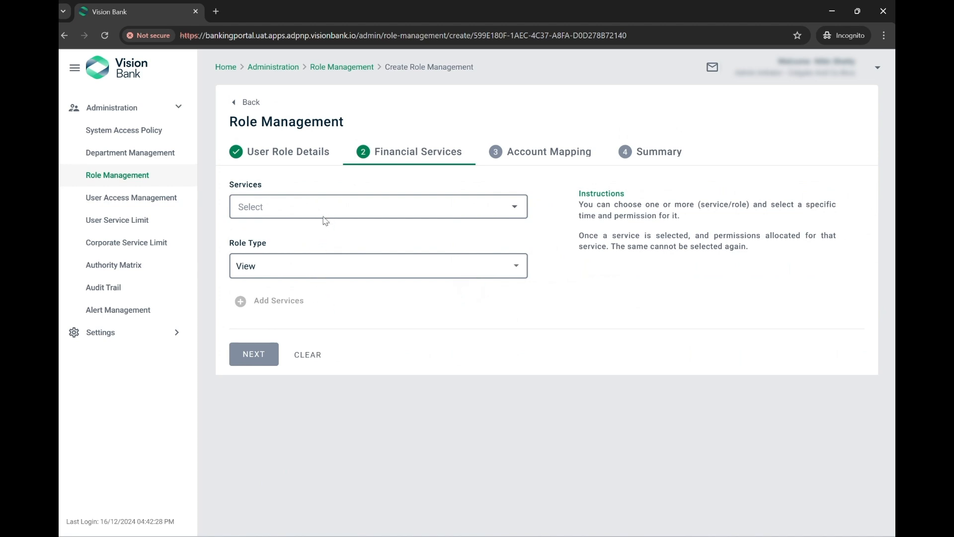
# Select all services with Approve, Review and View role types, then continue to Account Mapping
pyautogui.click(324, 214)
pyautogui.click(277, 275)
pyautogui.click(615, 274)
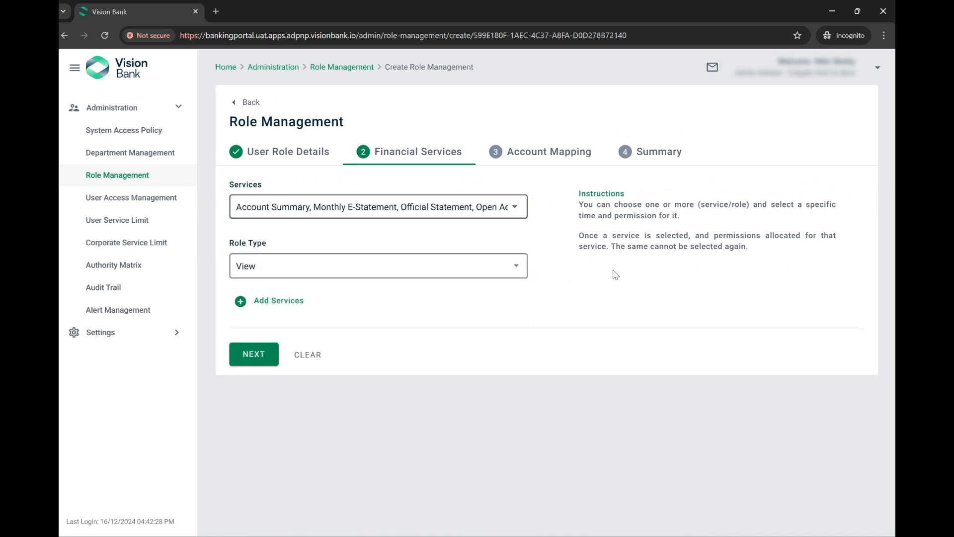
pyautogui.click(355, 269)
pyautogui.click(249, 187)
pyautogui.click(247, 243)
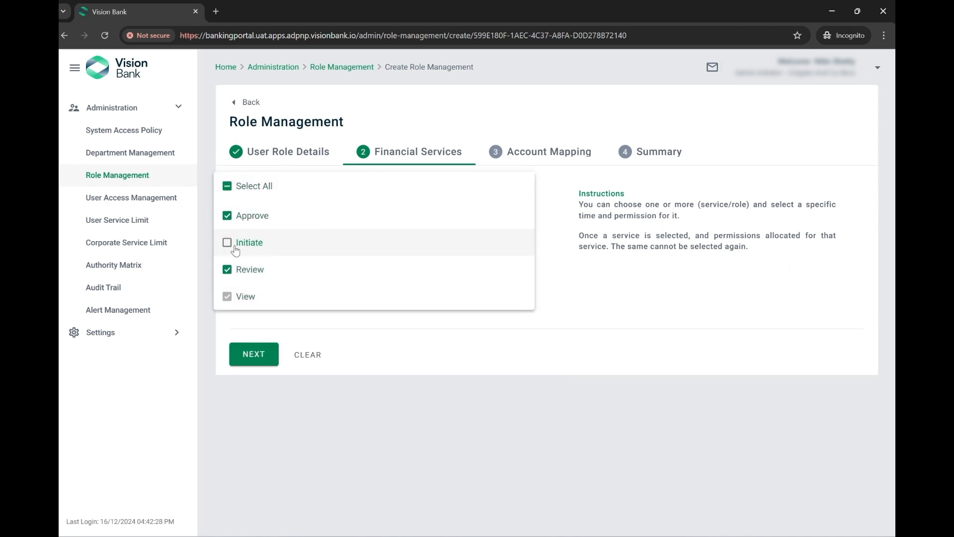
pyautogui.click(609, 297)
pyautogui.click(253, 355)
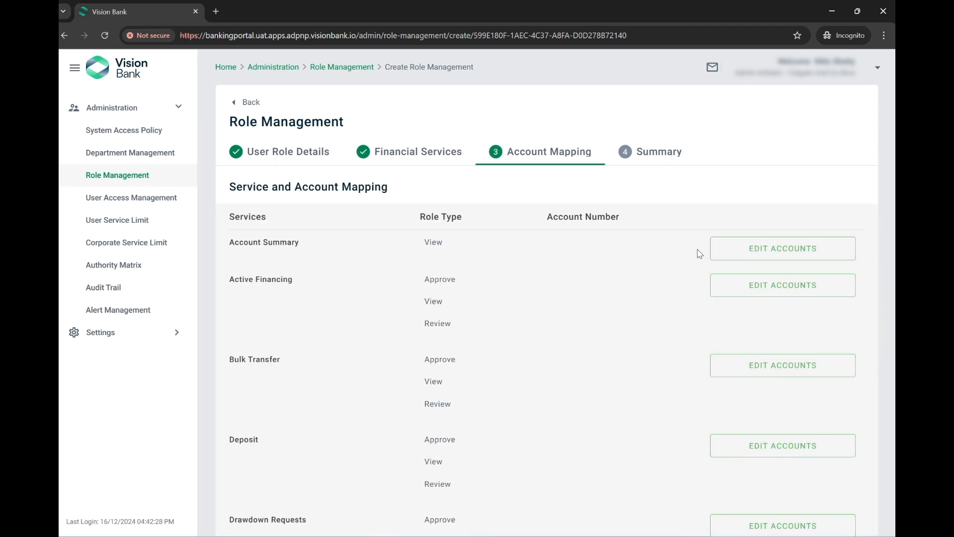
# Map all accounts to the Account Summary and Bulk Transfer services
pyautogui.click(772, 251)
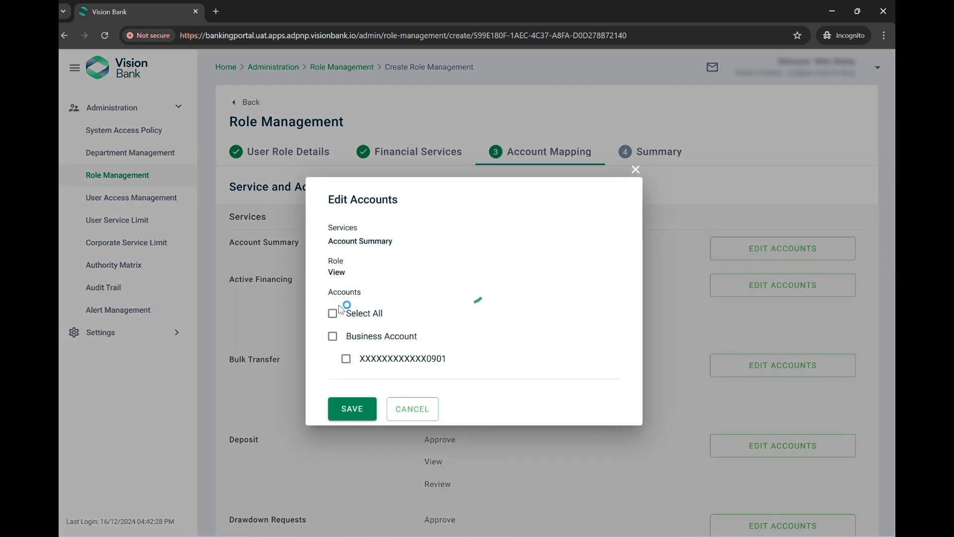
pyautogui.click(332, 313)
pyautogui.click(351, 409)
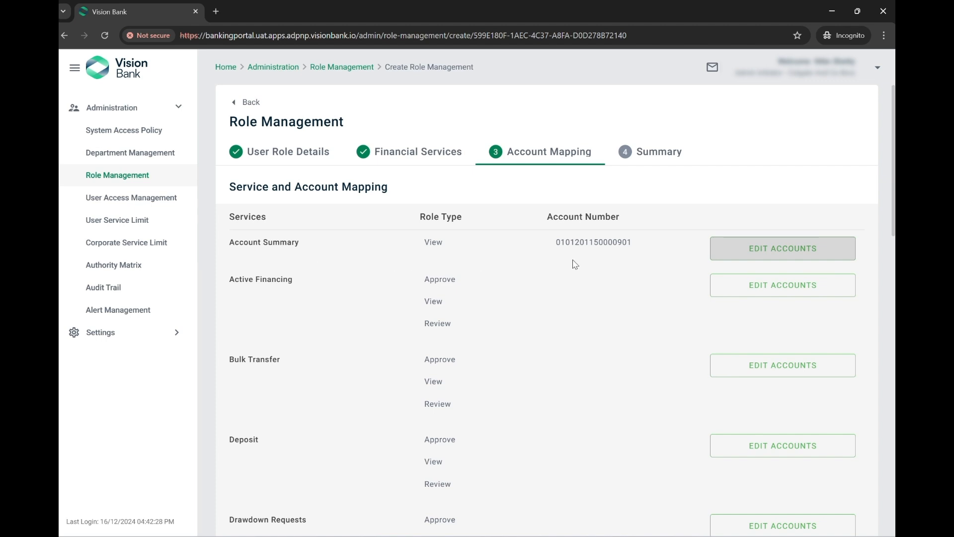
pyautogui.click(783, 365)
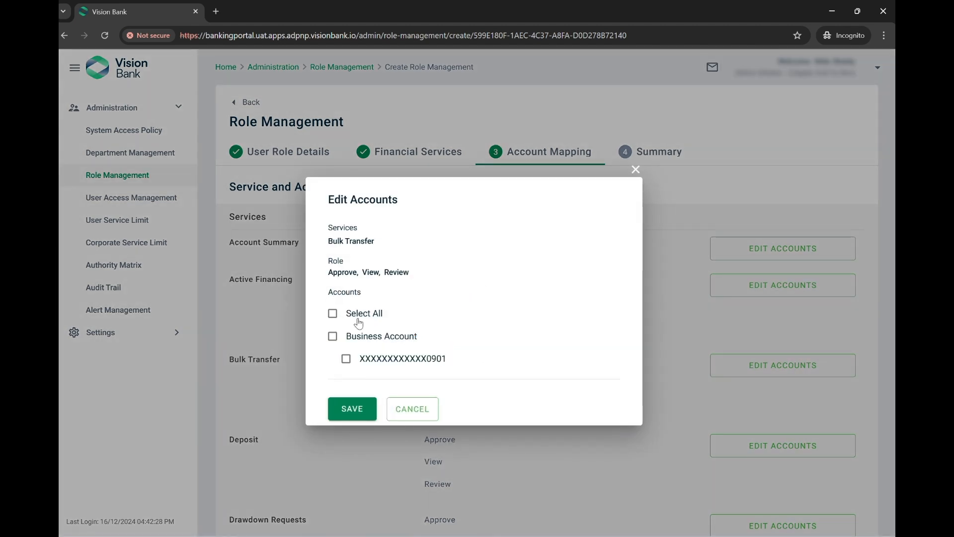
pyautogui.click(365, 316)
pyautogui.click(352, 408)
# Map all accounts to Monthly E-Statement, Official Statement and Other Bank Transfer
pyautogui.scroll(-1, 458, 400)
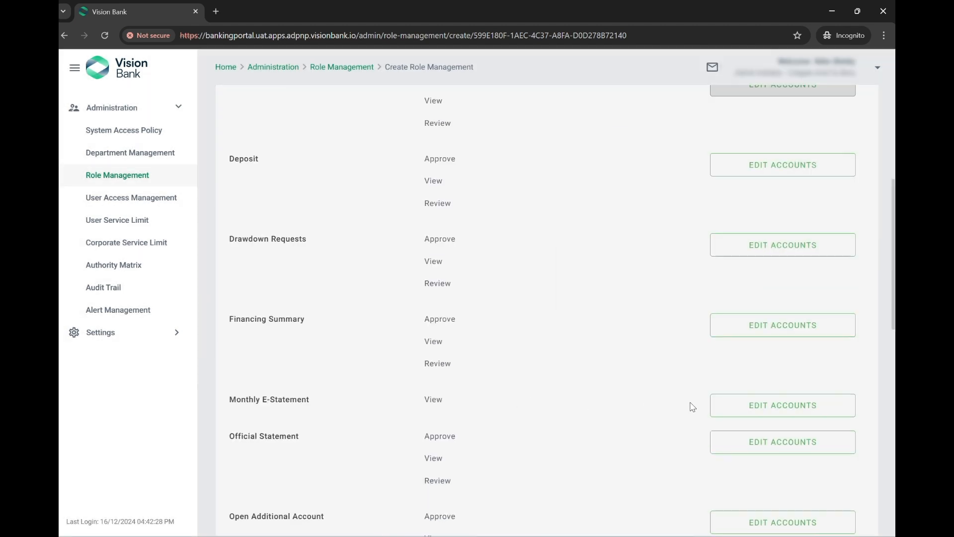
pyautogui.click(711, 403)
pyautogui.click(370, 314)
pyautogui.click(357, 408)
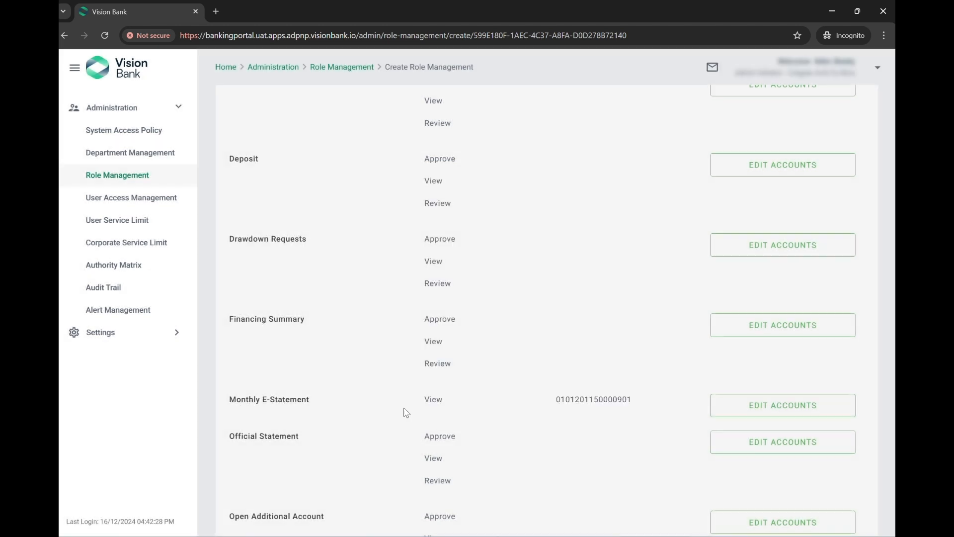
pyautogui.scroll(-2, 605, 341)
pyautogui.click(777, 329)
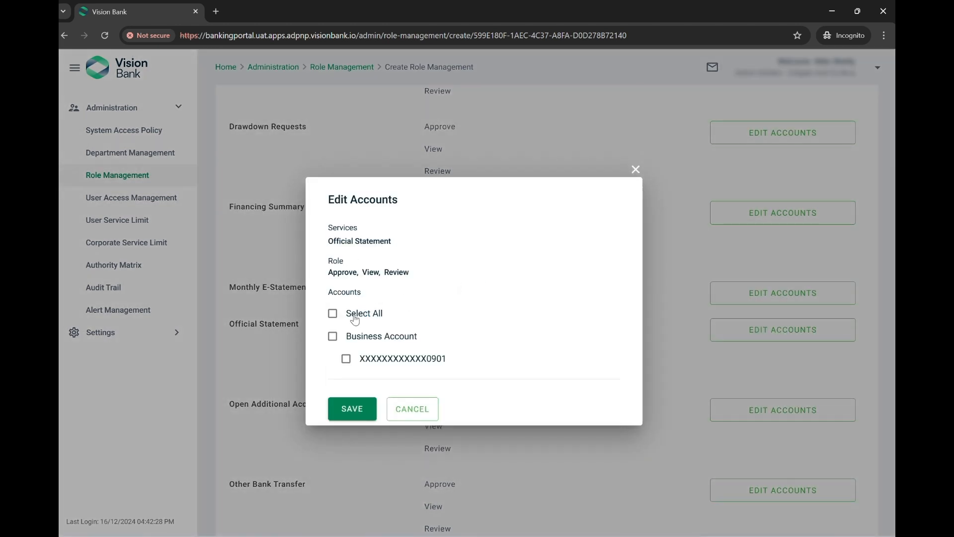
pyautogui.click(351, 313)
pyautogui.click(355, 407)
pyautogui.scroll(-2, 488, 411)
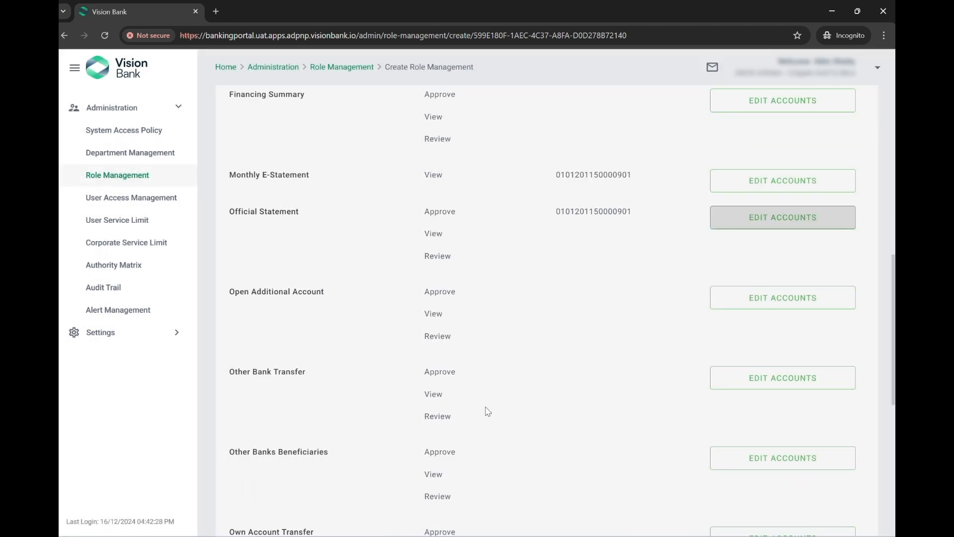
pyautogui.click(750, 379)
pyautogui.click(343, 317)
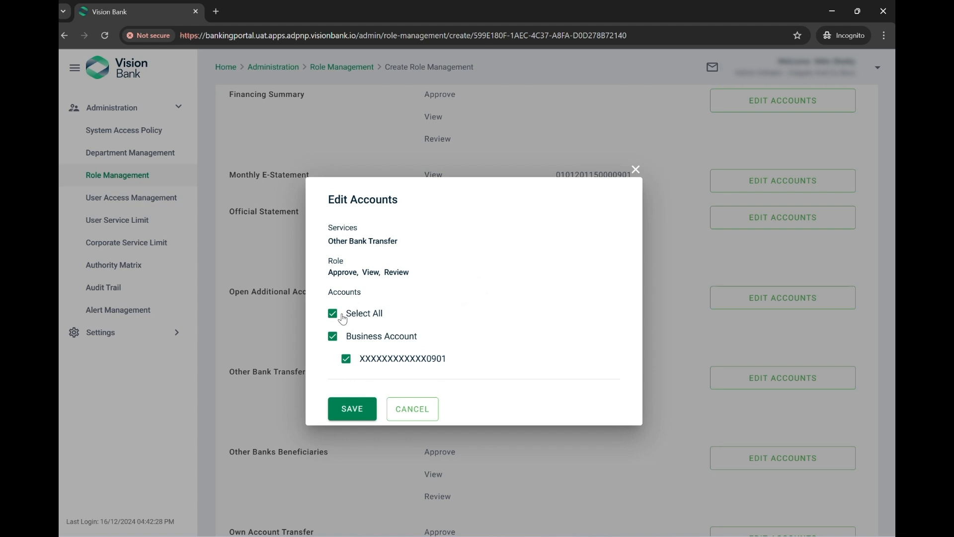
pyautogui.click(354, 409)
# Continue to the summary and send the Finance Checker role for approval
pyautogui.scroll(-6, 413, 412)
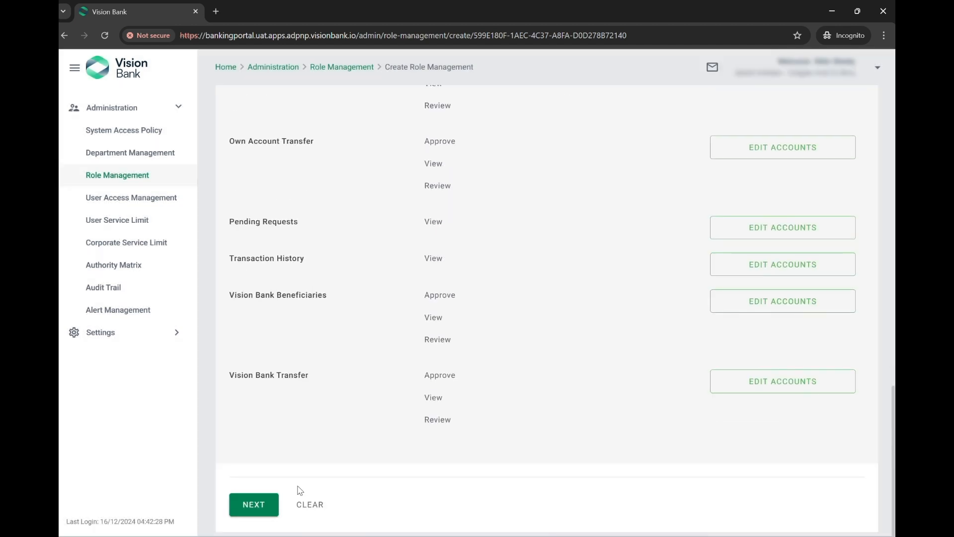
pyautogui.click(273, 505)
pyautogui.scroll(-15, 298, 472)
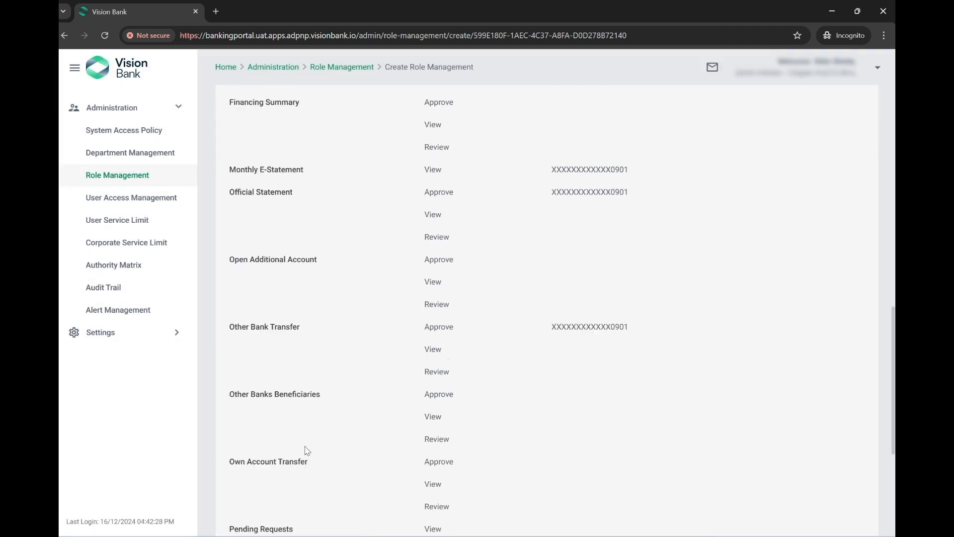
pyautogui.click(282, 504)
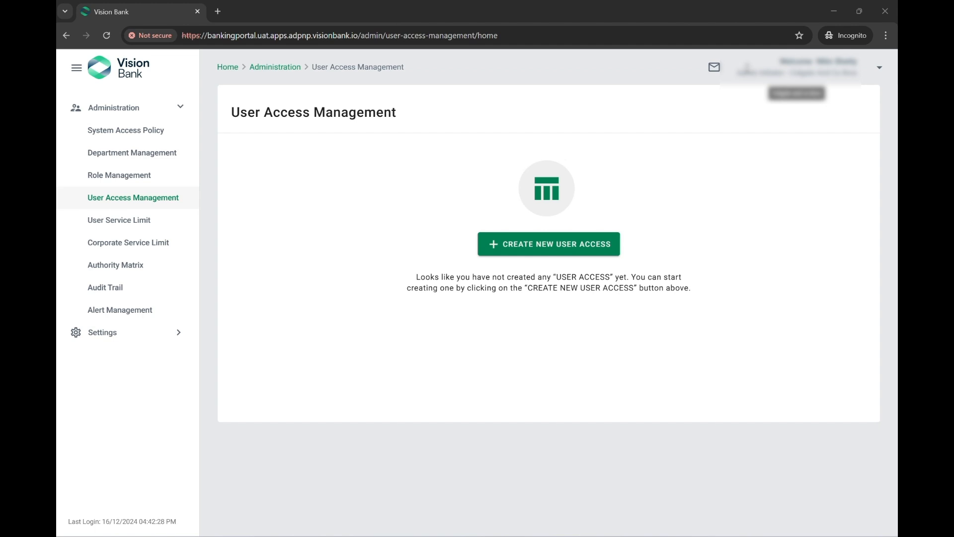
# Begin a new record with Create New User Access
pyautogui.moveTo(741, 72); pyautogui.dragTo(866, 79)
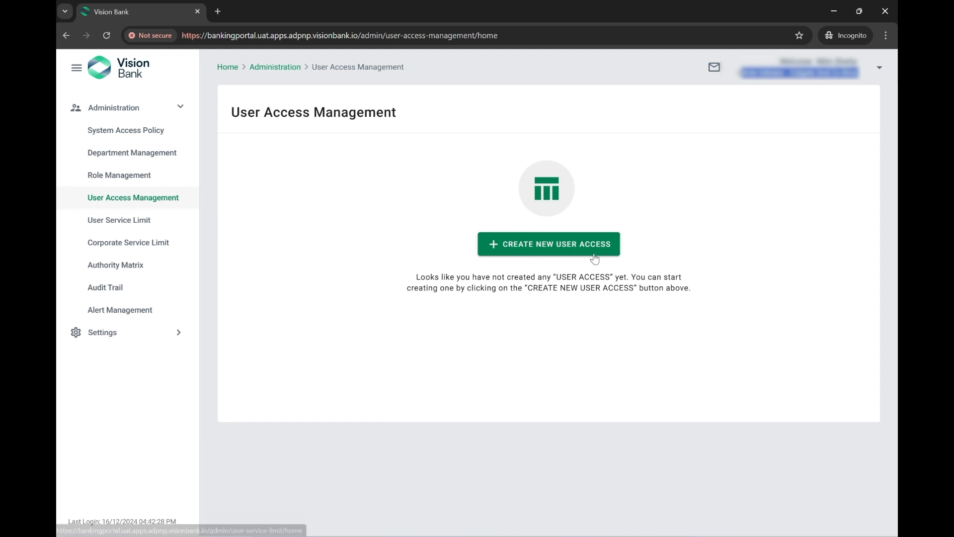
pyautogui.click(508, 249)
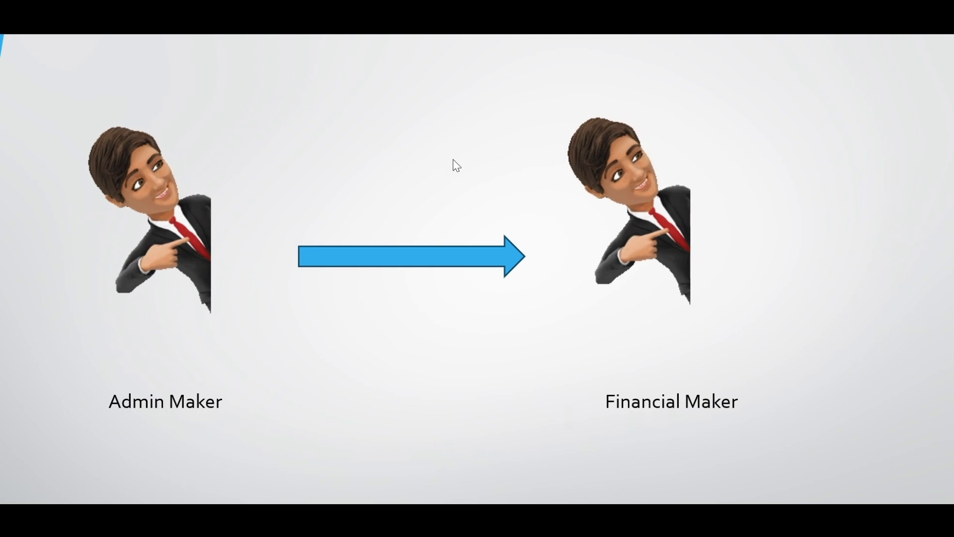
# Advance the presentation to the Admin Maker to Financial Checker slide
pyautogui.press('Right')
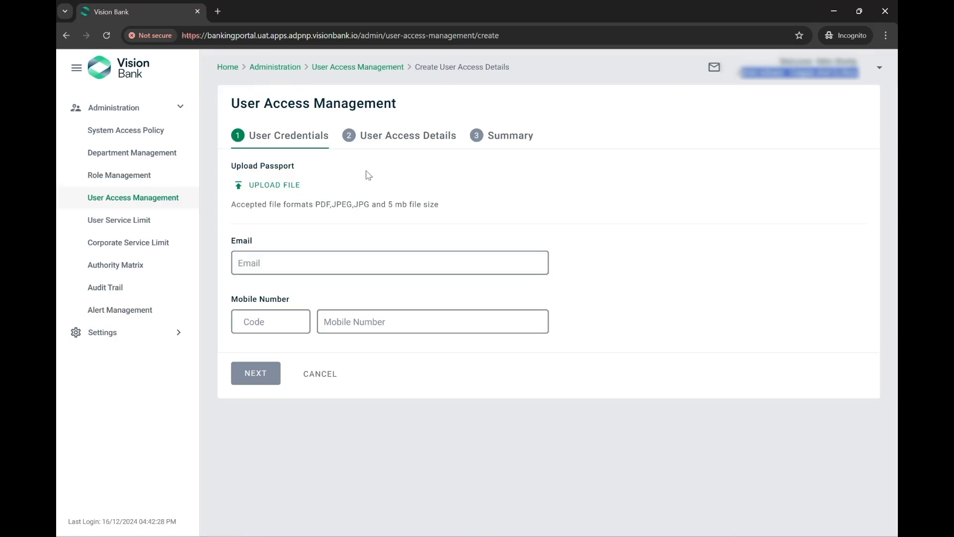
# Upload the new user's passport image
pyautogui.click(268, 189)
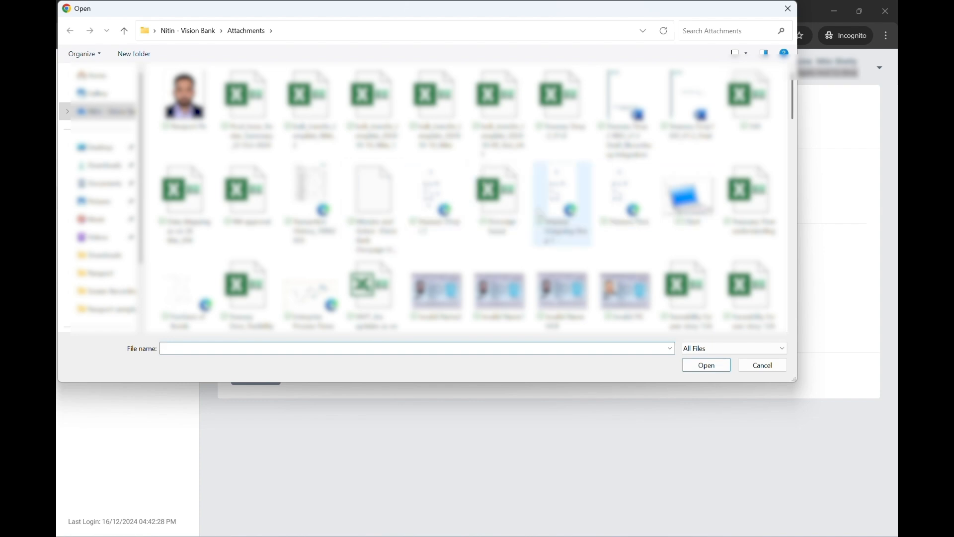
pyautogui.scroll(-5, 533, 228)
pyautogui.scroll(-10, 534, 228)
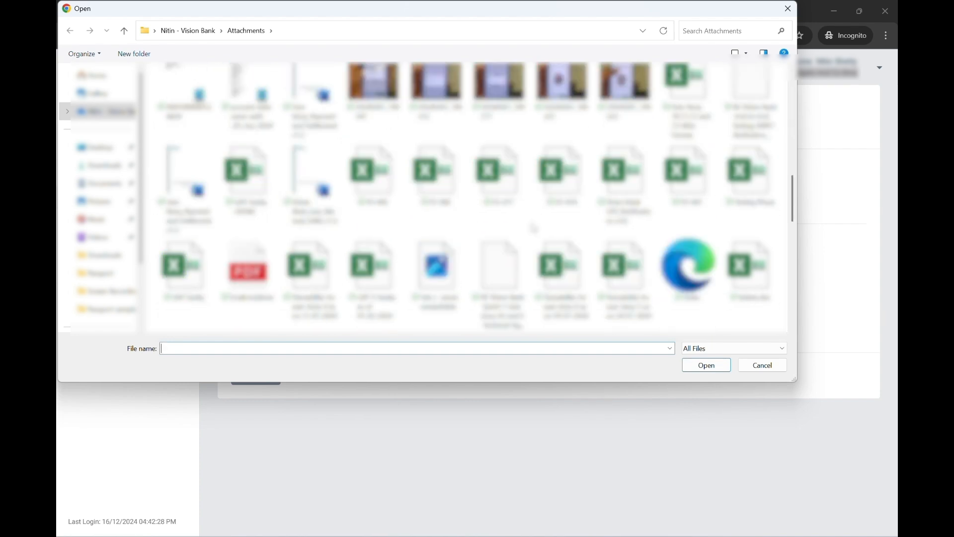
pyautogui.click(436, 110)
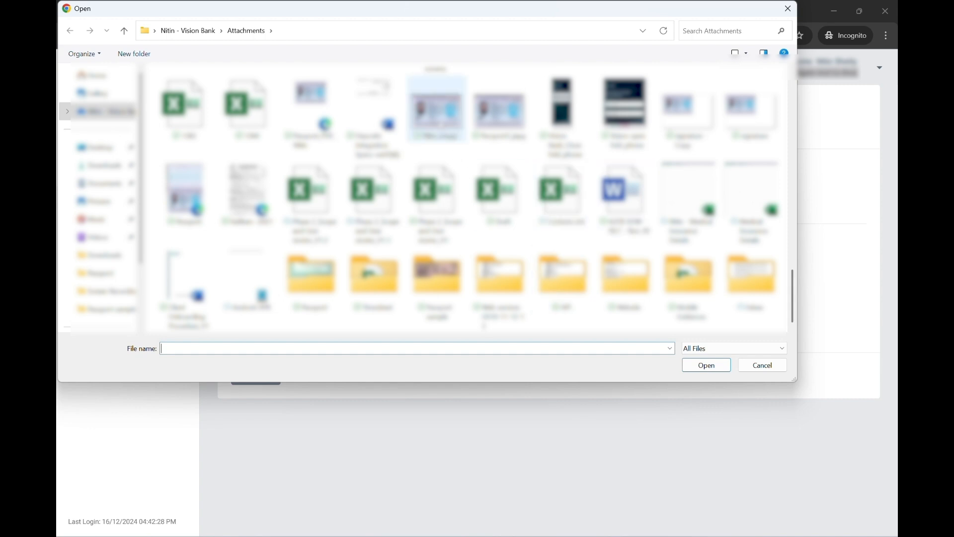
pyautogui.click(723, 366)
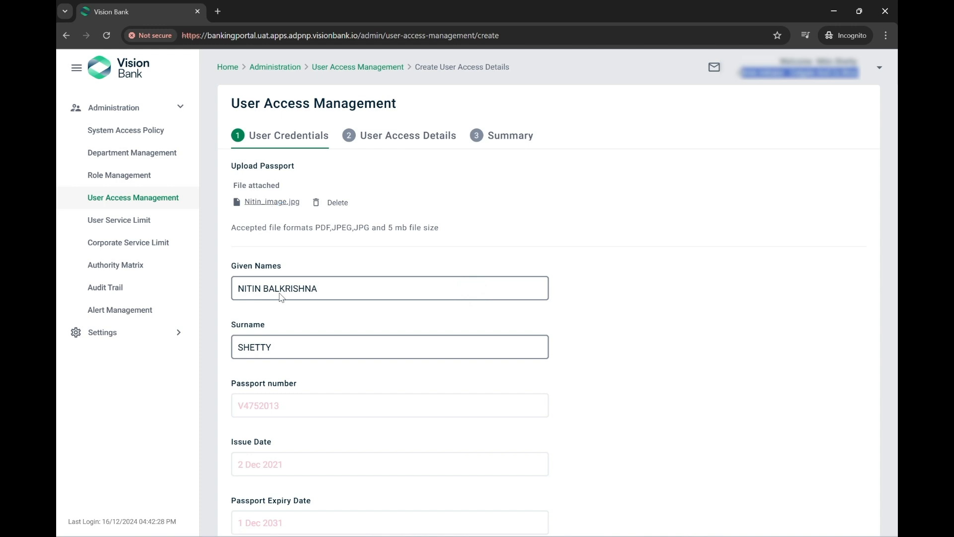
# Enter the user's e-mail address and a +971 UAE mobile number
pyautogui.scroll(-5, 289, 368)
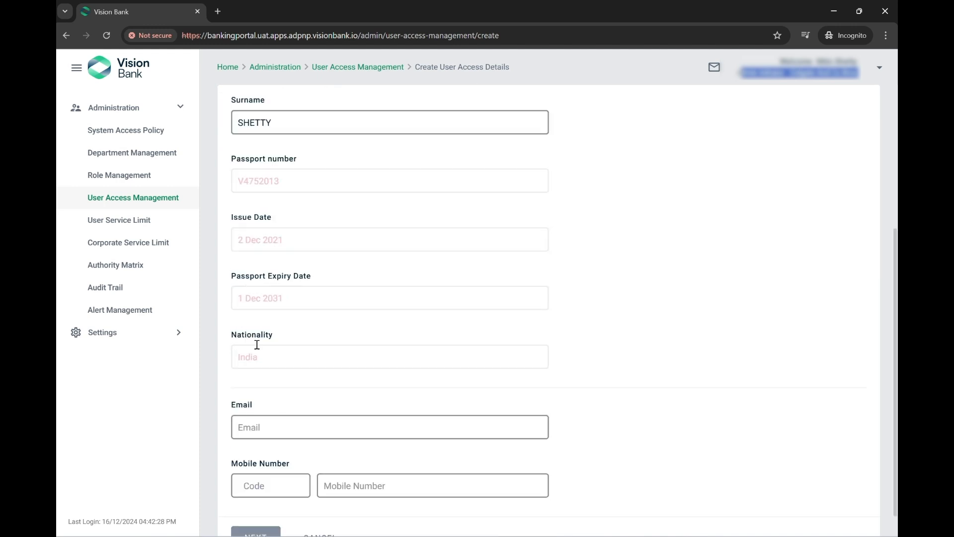
pyautogui.click(288, 428)
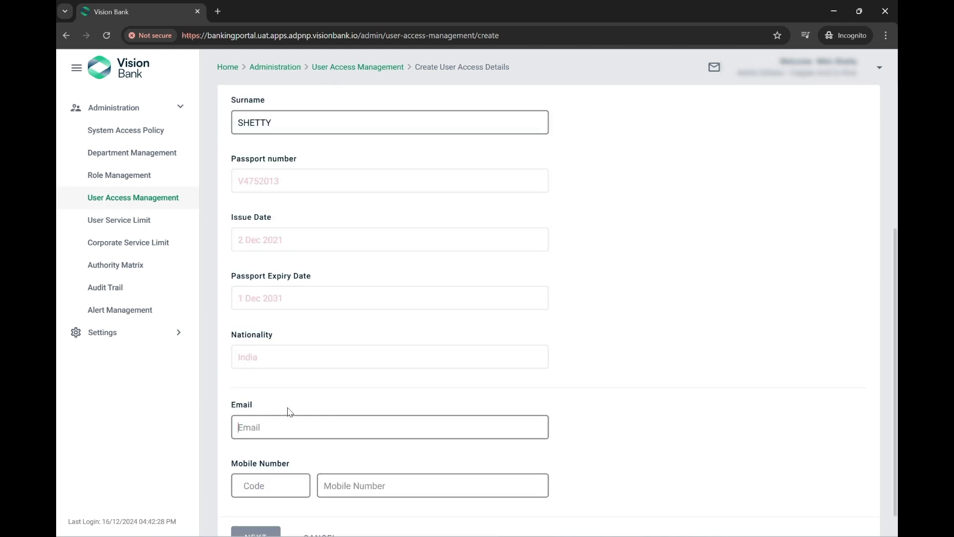
pyautogui.write('niti')
pyautogui.press('BackSpace')
pyautogui.press('BackSpace')
pyautogui.press('BackSpace')
pyautogui.press('BackSpace')
pyautogui.press('BackSpace')
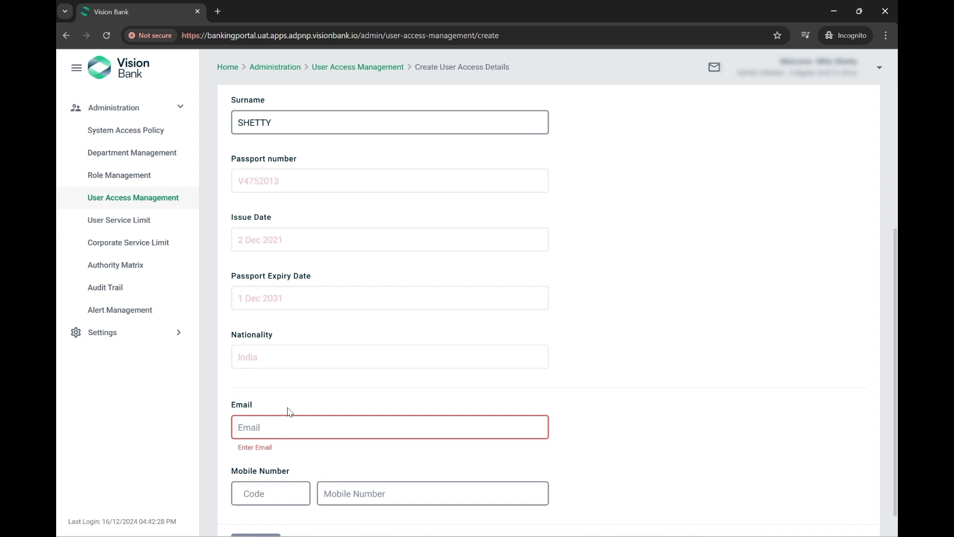
pyautogui.press('Tab')
pyautogui.write('+971')
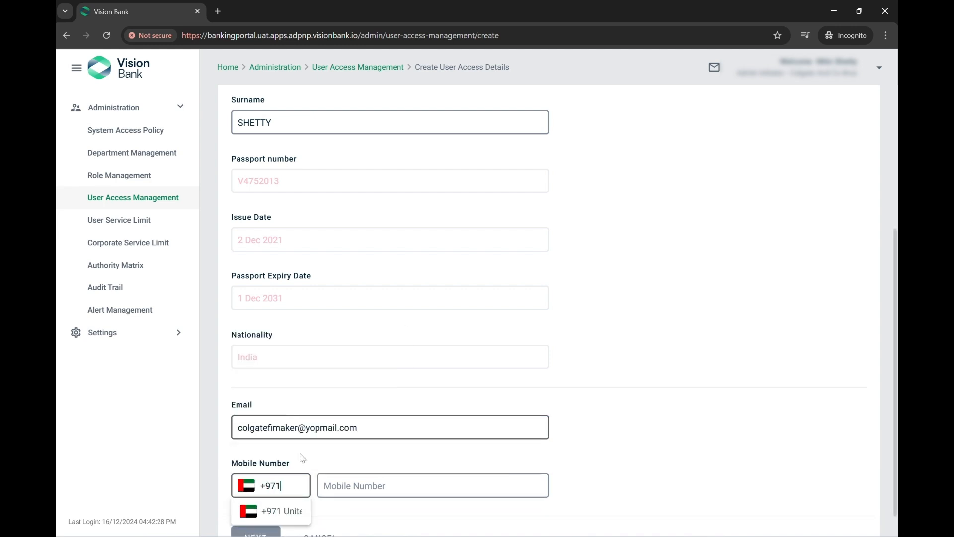
pyautogui.click(398, 485)
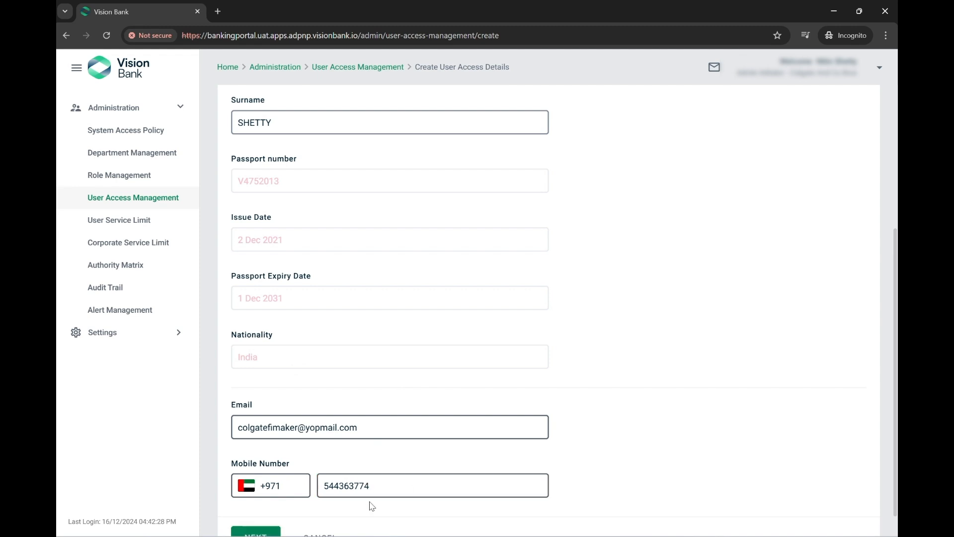
pyautogui.scroll(1, 441, 413)
pyautogui.scroll(-2, 441, 413)
# Assign the Finance department, Finance Maker role and start date 16/12/2024
pyautogui.click(278, 500)
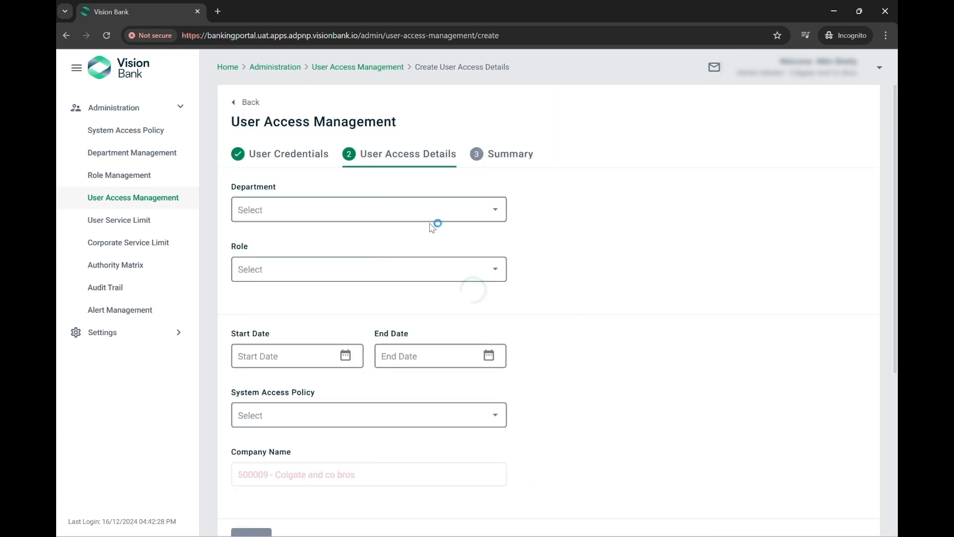
pyautogui.click(440, 220)
pyautogui.click(312, 222)
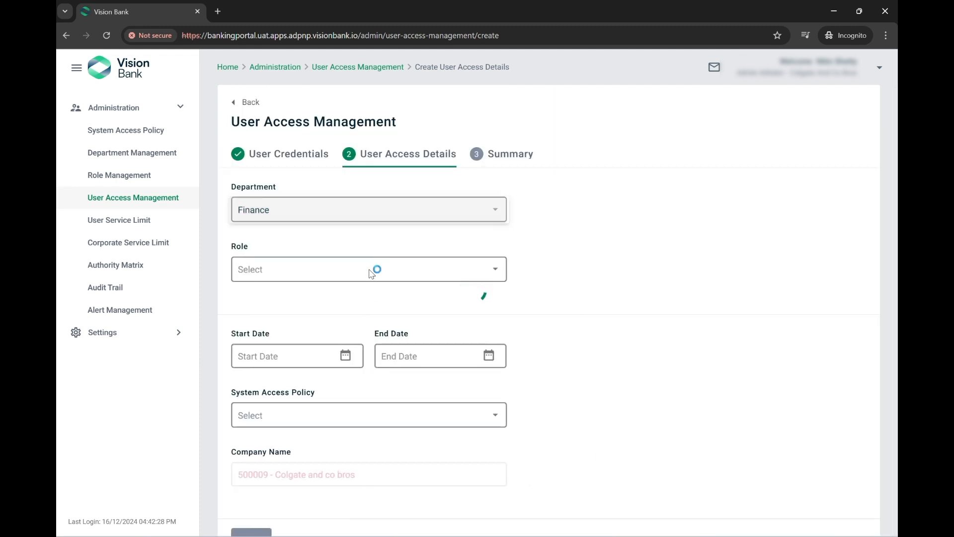
pyautogui.click(455, 279)
pyautogui.click(297, 295)
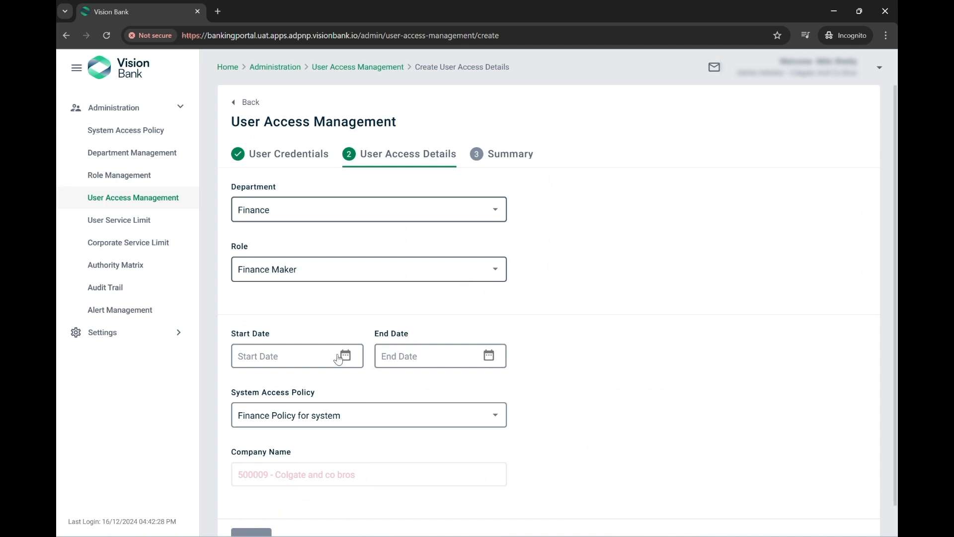
pyautogui.click(345, 356)
pyautogui.click(271, 284)
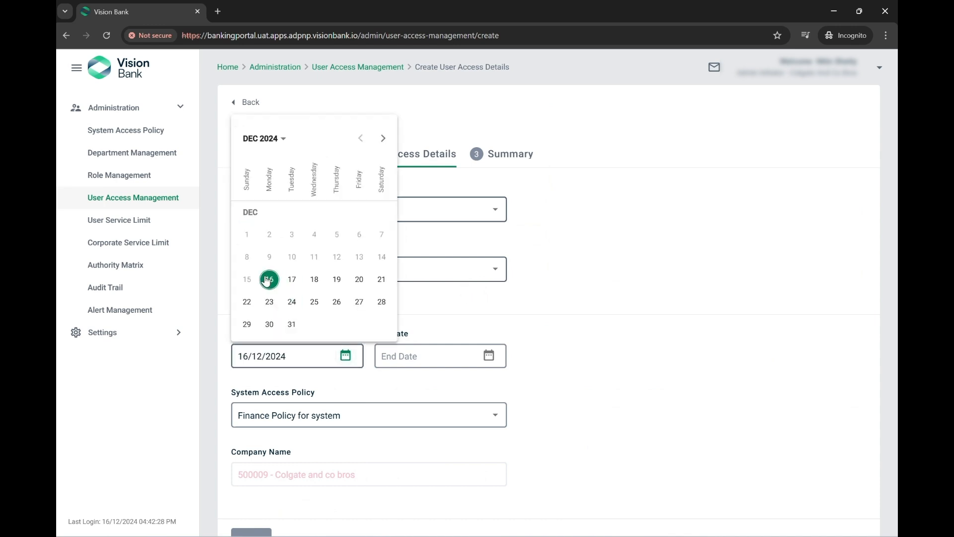
# Set the end date to 16/12/2029, correcting an earlier 2046 pick, and continue
pyautogui.click(489, 356)
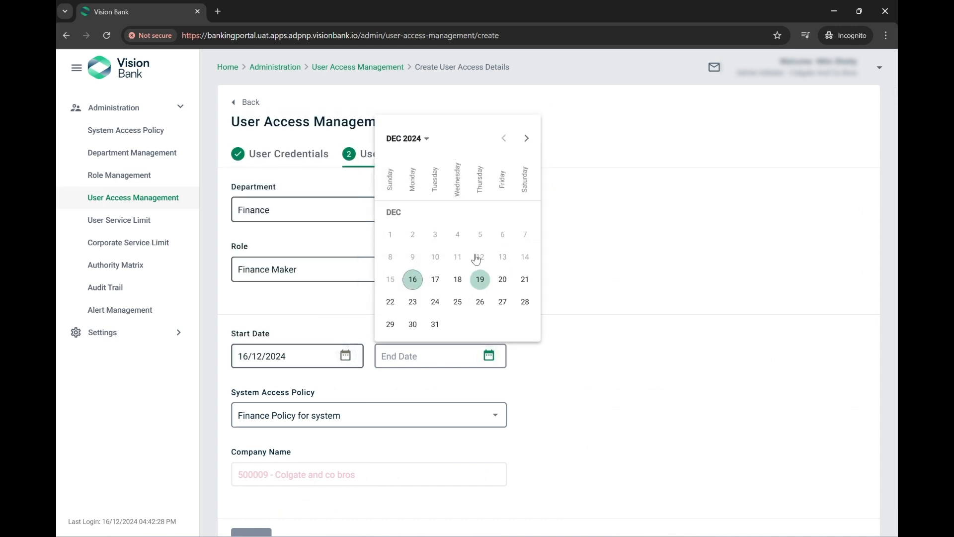
pyautogui.click(424, 142)
pyautogui.click(478, 284)
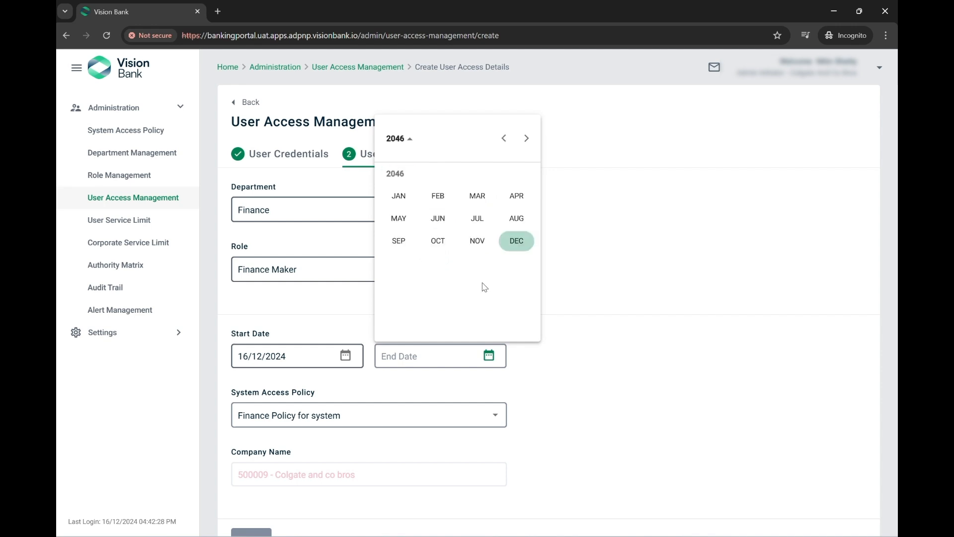
pyautogui.click(477, 241)
pyautogui.click(501, 258)
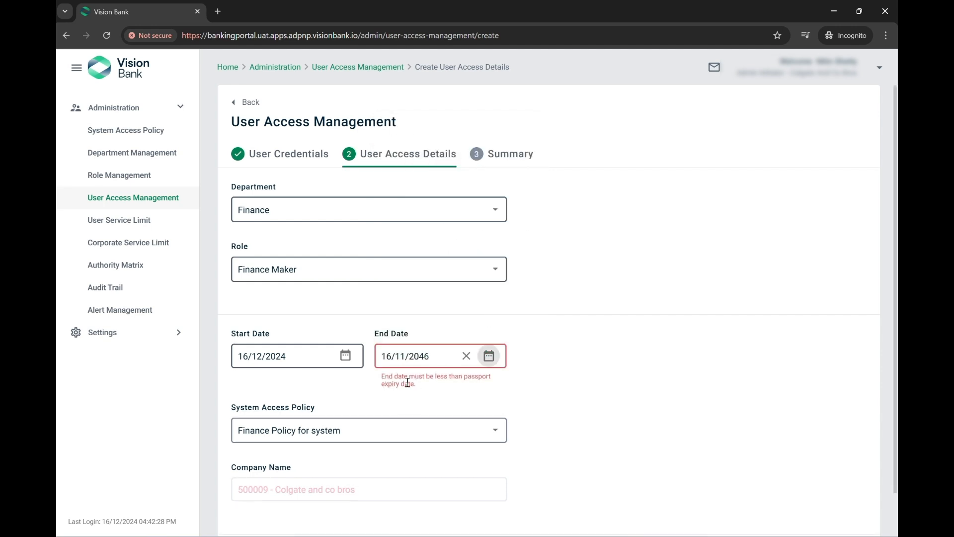
pyautogui.moveTo(380, 377); pyautogui.dragTo(602, 369)
pyautogui.click(489, 355)
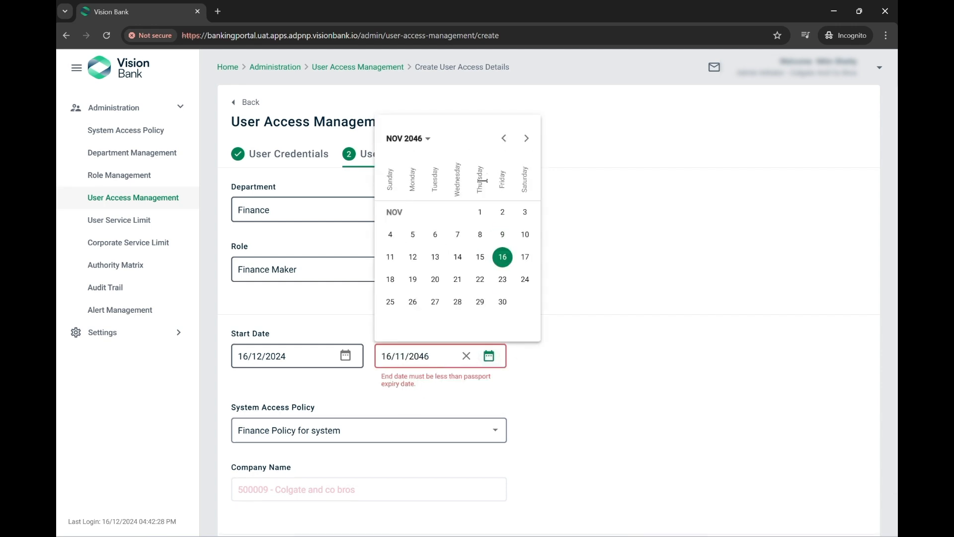
pyautogui.click(407, 139)
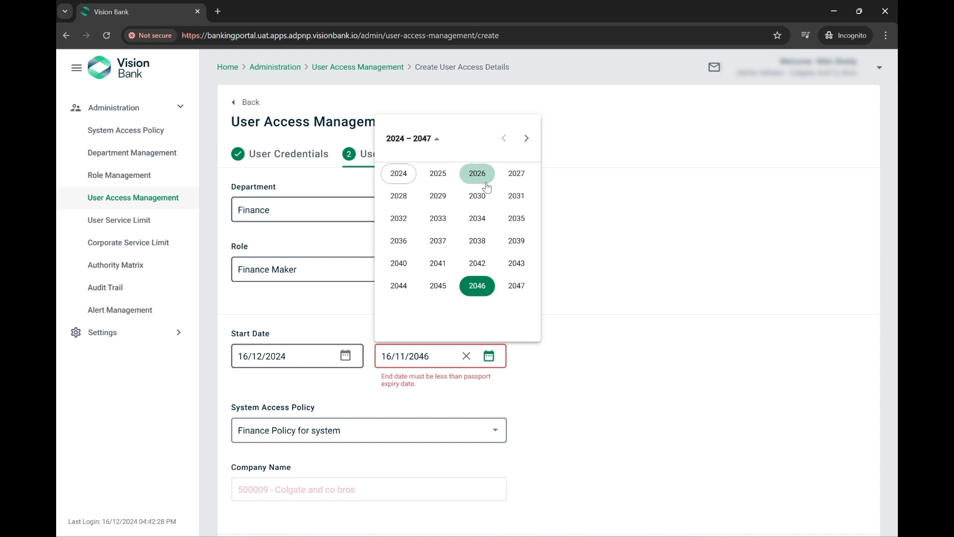
pyautogui.click(438, 195)
pyautogui.click(516, 241)
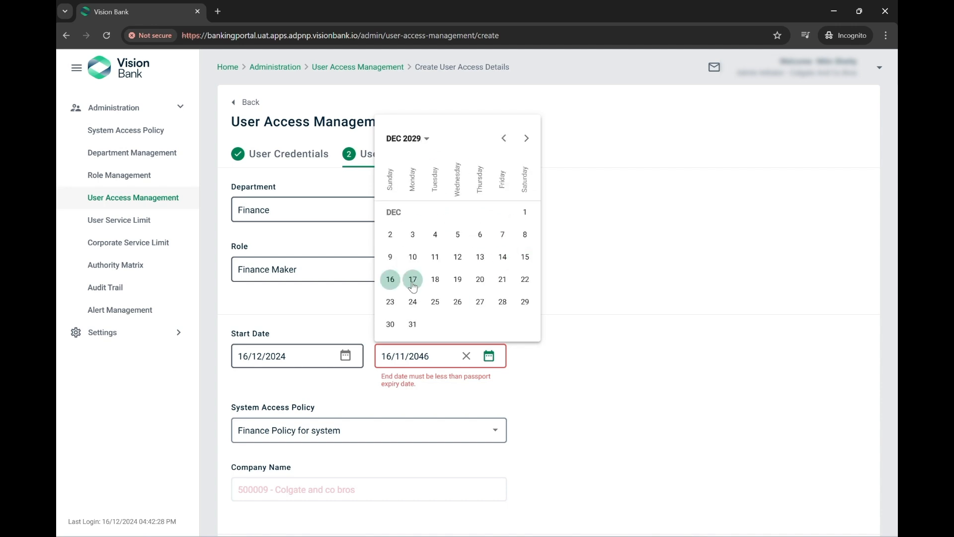
pyautogui.click(390, 280)
pyautogui.scroll(-1, 291, 354)
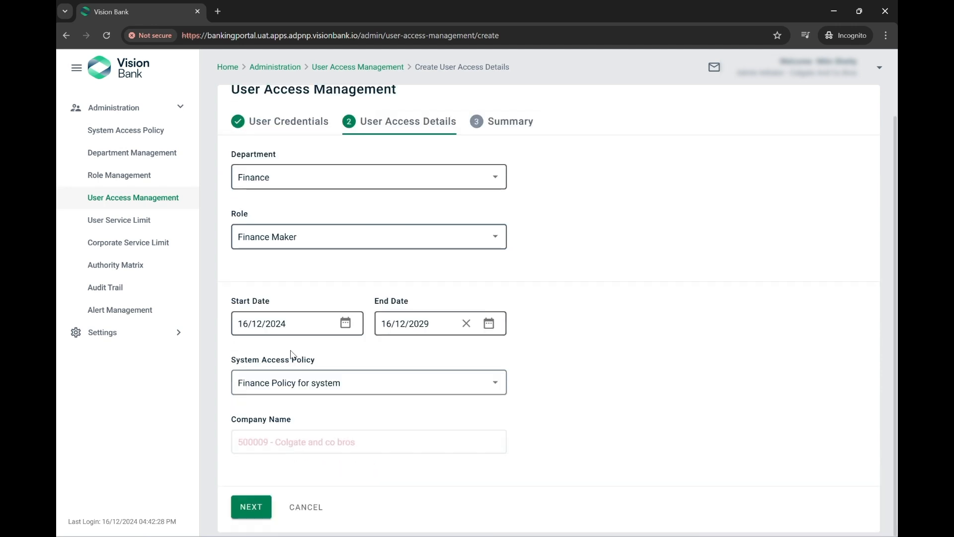
pyautogui.click(263, 507)
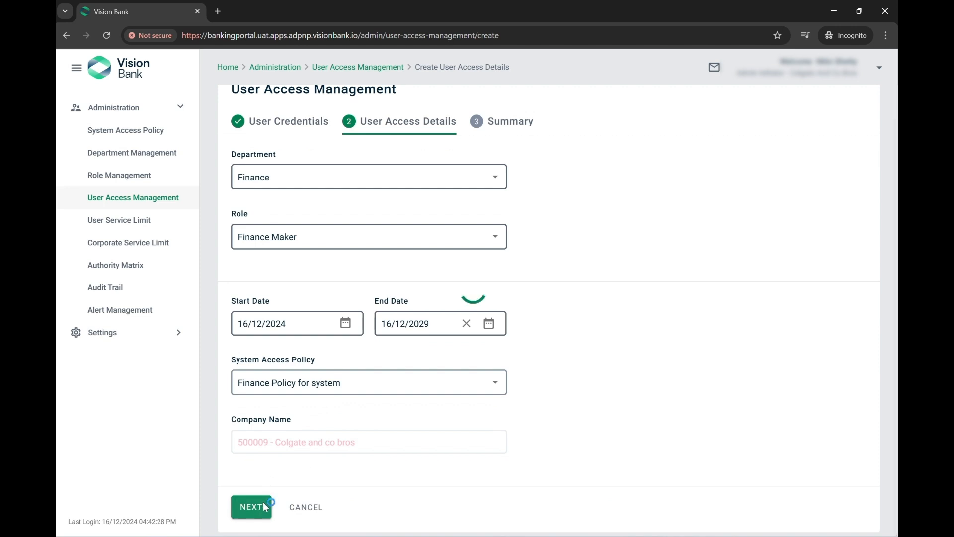
# Review the Finance Maker user access summary, send it for approval and dismiss the success message
pyautogui.scroll(-1, 304, 211)
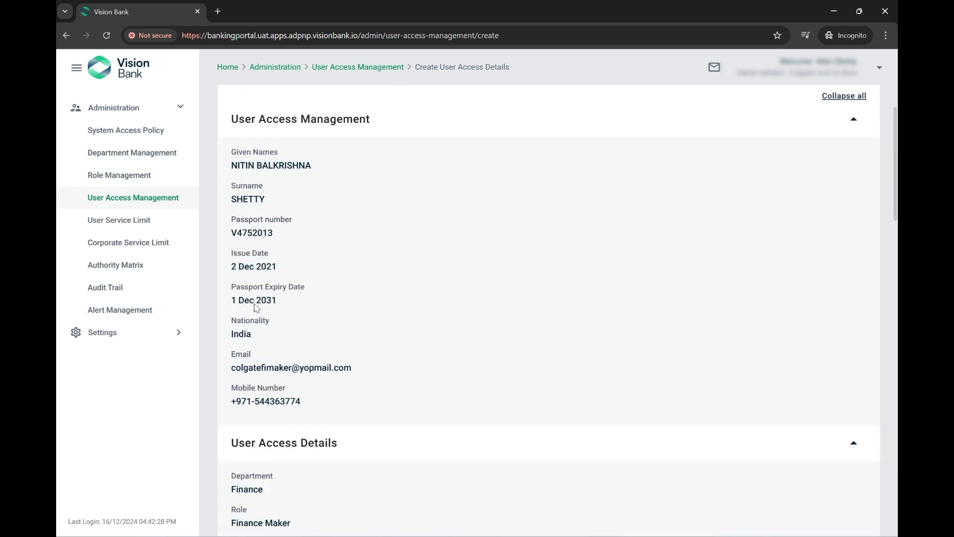
pyautogui.scroll(-5, 261, 306)
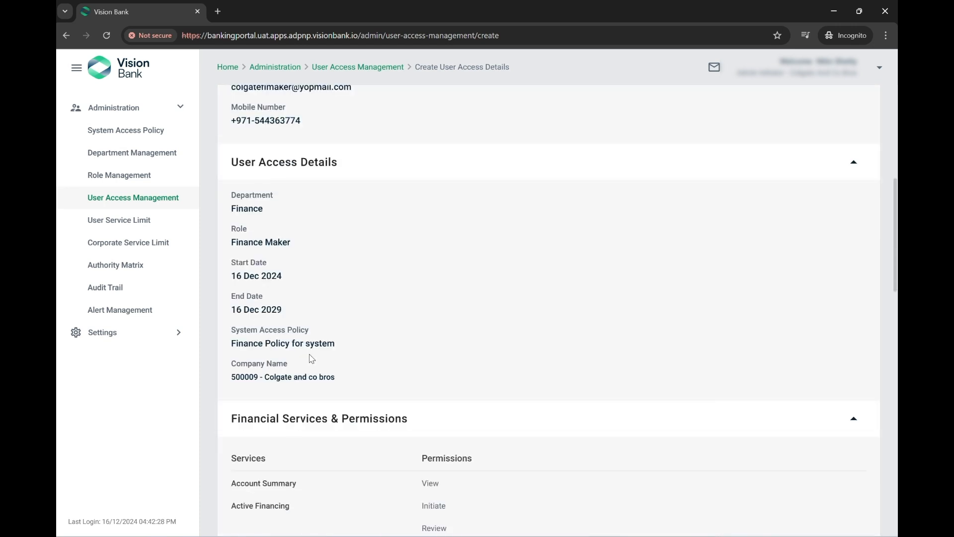
pyautogui.moveTo(257, 240); pyautogui.dragTo(302, 243)
pyautogui.scroll(-5, 319, 355)
pyautogui.scroll(1, 345, 388)
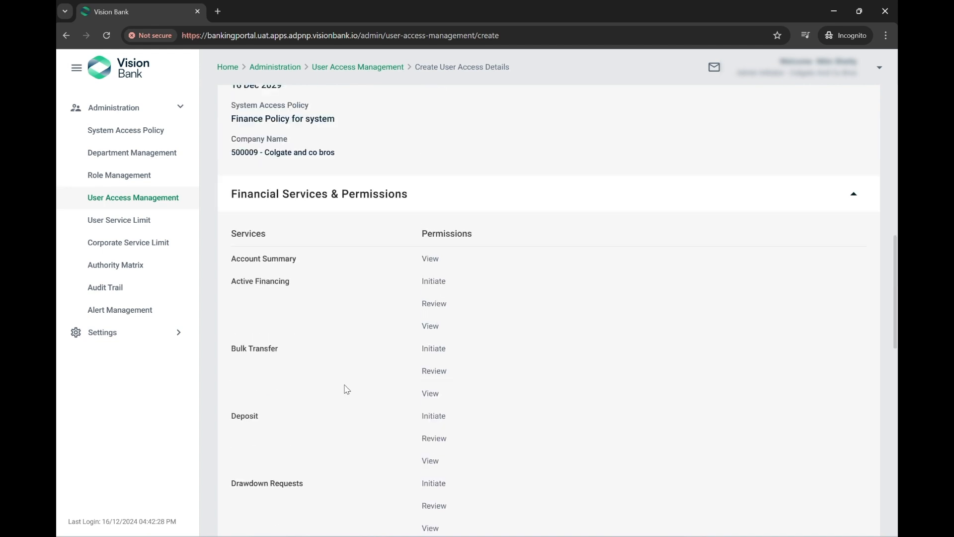
pyautogui.scroll(-5, 463, 301)
pyautogui.scroll(-8, 462, 302)
pyautogui.click(288, 512)
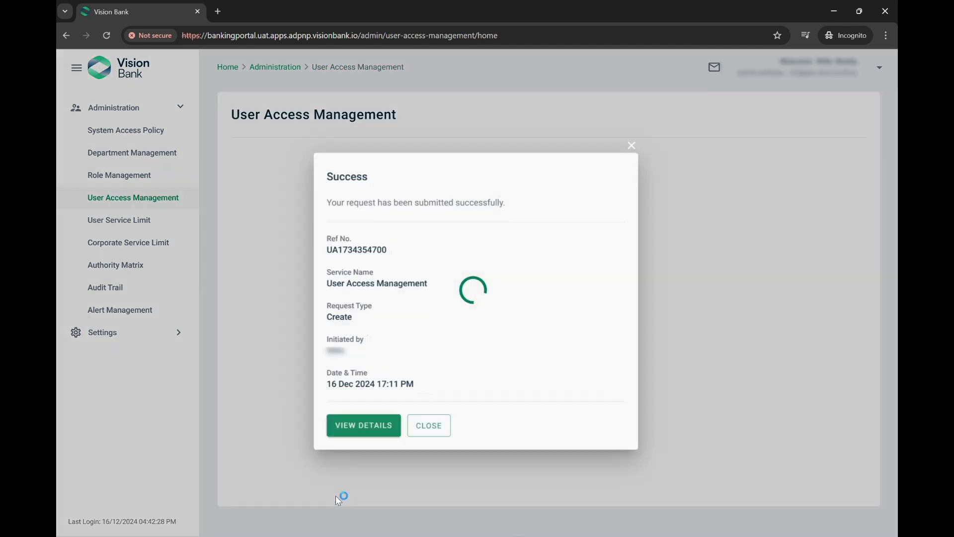
pyautogui.click(436, 434)
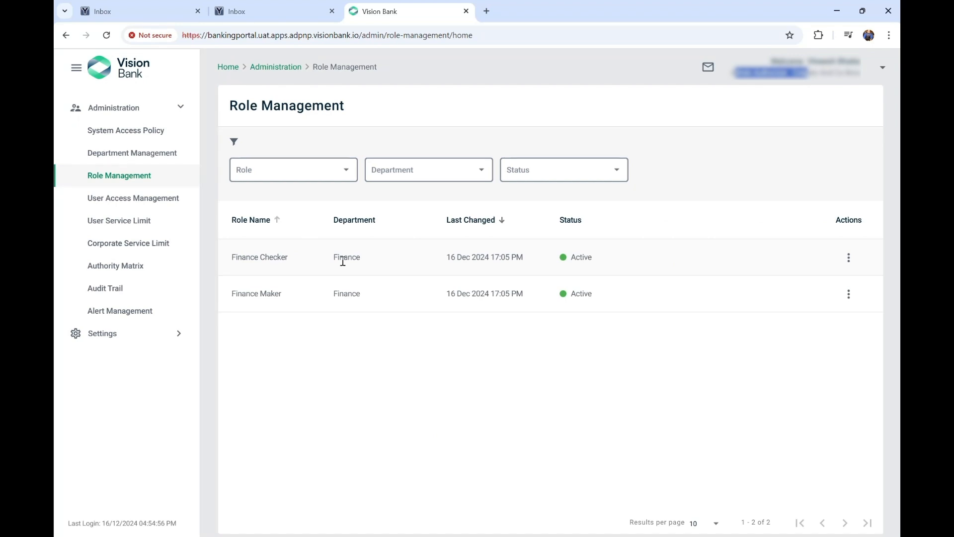
# Check the Finance Maker role's actions, then switch to the window showing Authority Matrix
pyautogui.click(849, 294)
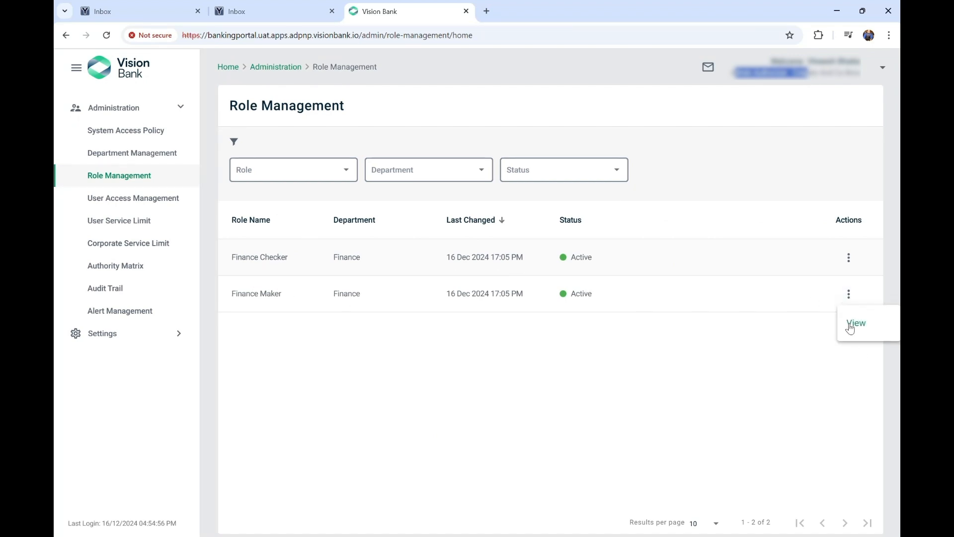
pyautogui.click(311, 325)
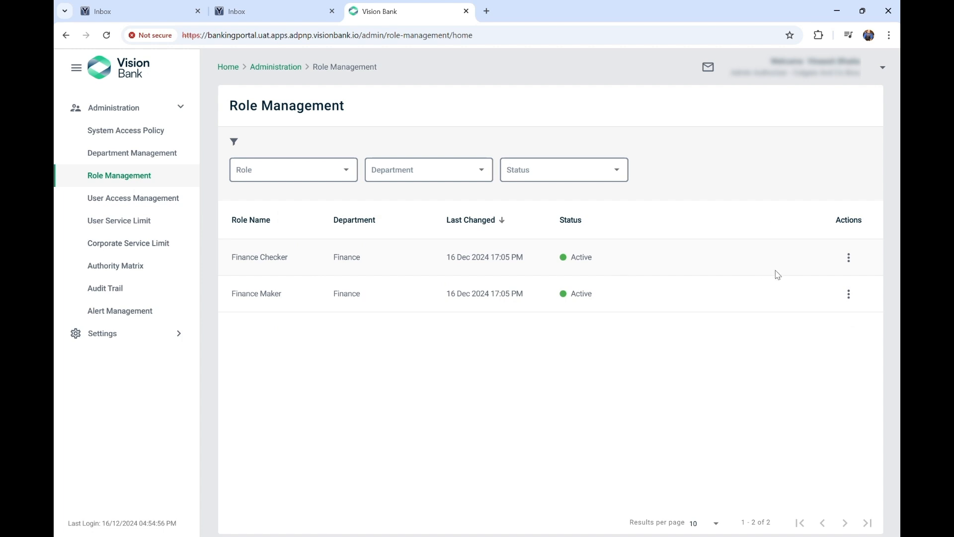
pyautogui.moveTo(565, 267); pyautogui.dragTo(630, 373)
pyautogui.click(630, 372)
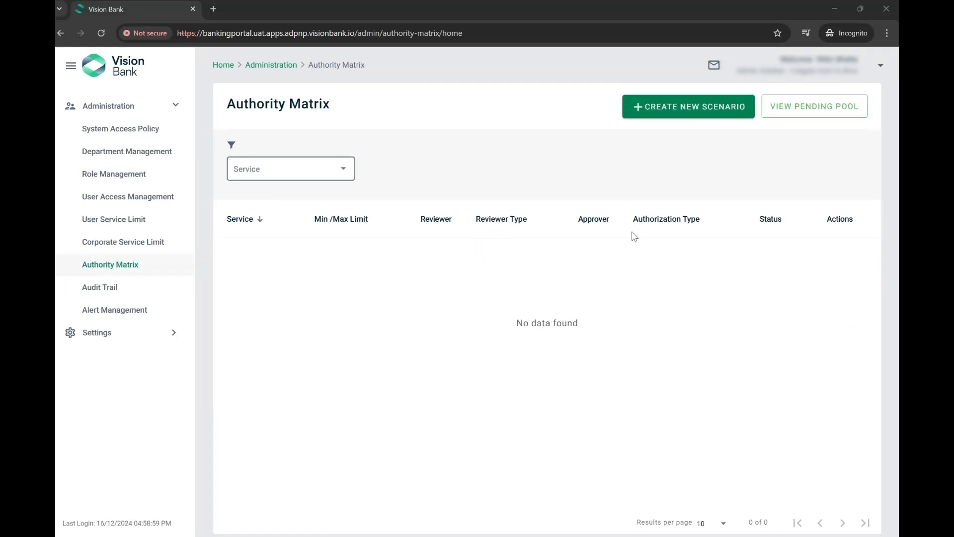
# Start a new Own Account Transfer scenario with limits from 100 to 10,000 USD
pyautogui.click(664, 109)
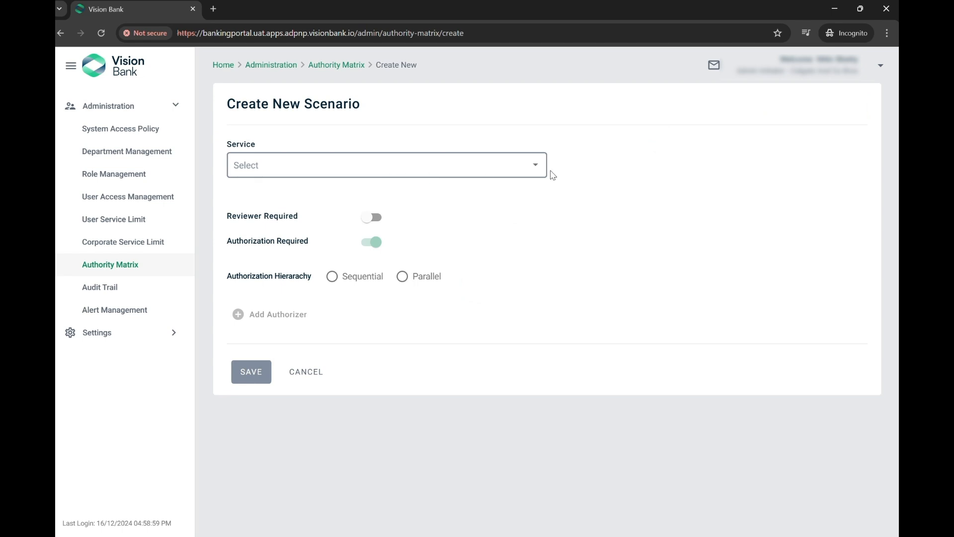
pyautogui.click(526, 169)
pyautogui.scroll(-5, 392, 223)
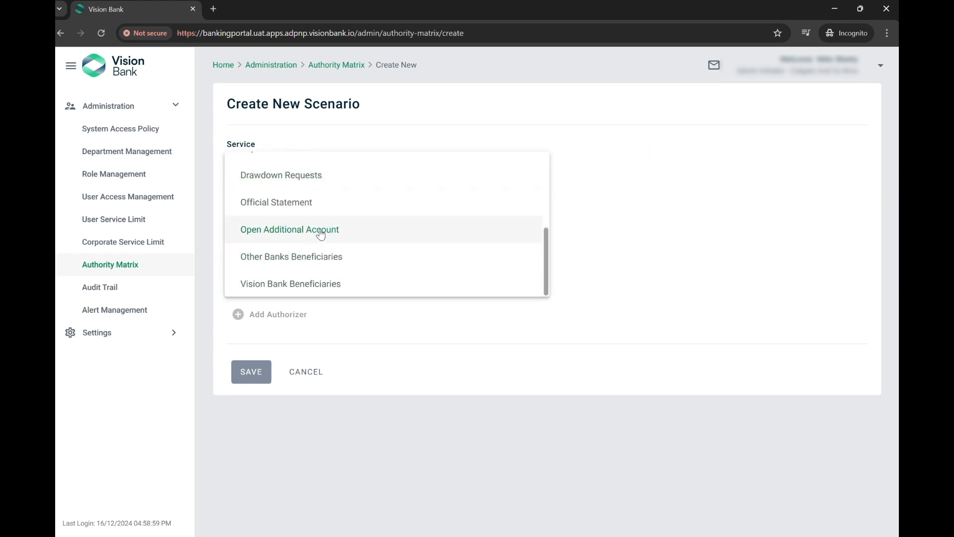
pyautogui.scroll(2, 320, 234)
pyautogui.scroll(3, 320, 235)
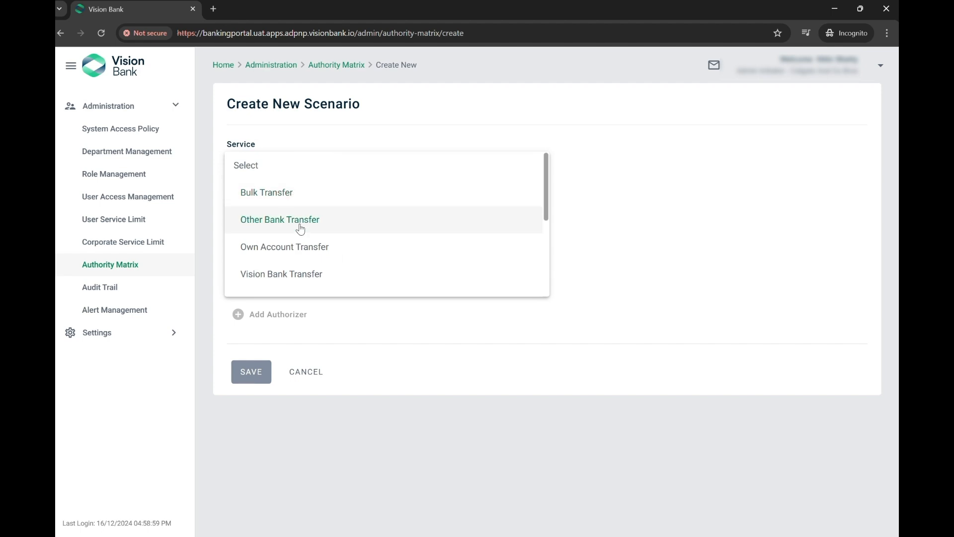
pyautogui.click(316, 246)
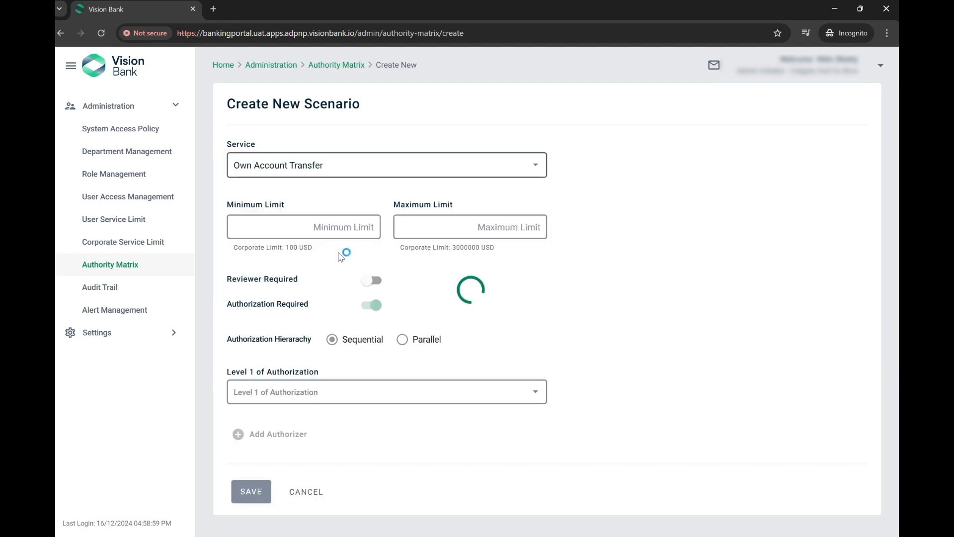
pyautogui.click(326, 227)
pyautogui.write('100')
pyautogui.press('Tab')
pyautogui.write('10000')
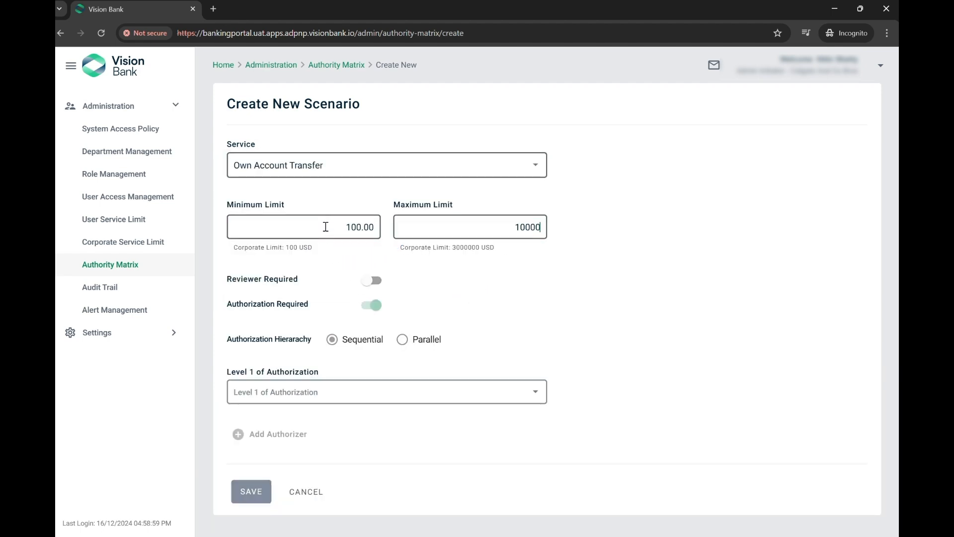
pyautogui.press('Tab')
# Make Finance Checker the level 1 authorizer, save, and send the scenario for approval
pyautogui.click(413, 387)
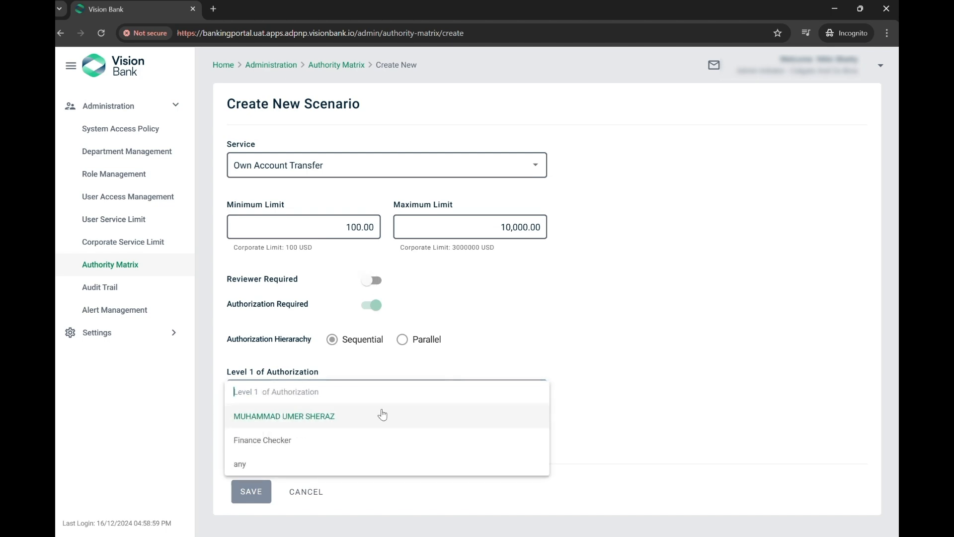
pyautogui.click(307, 441)
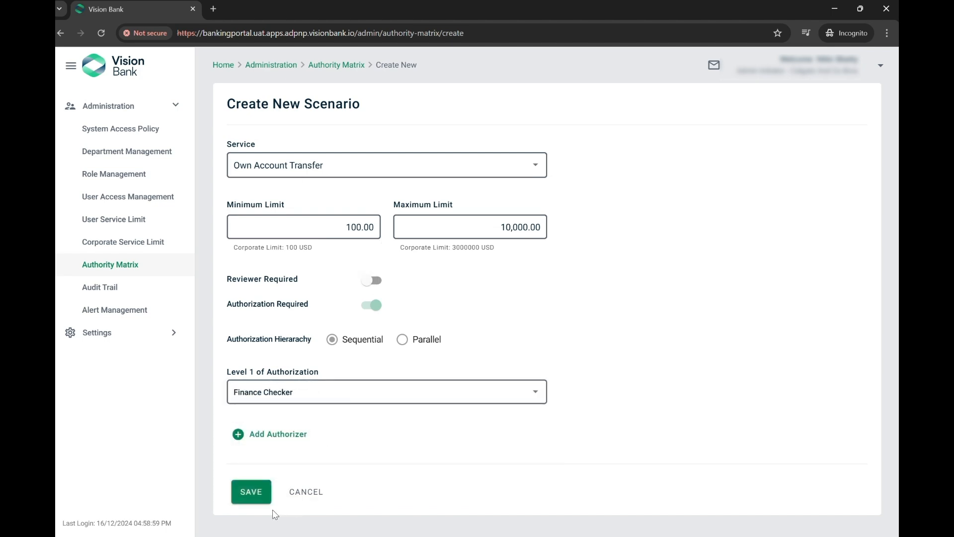
pyautogui.click(254, 493)
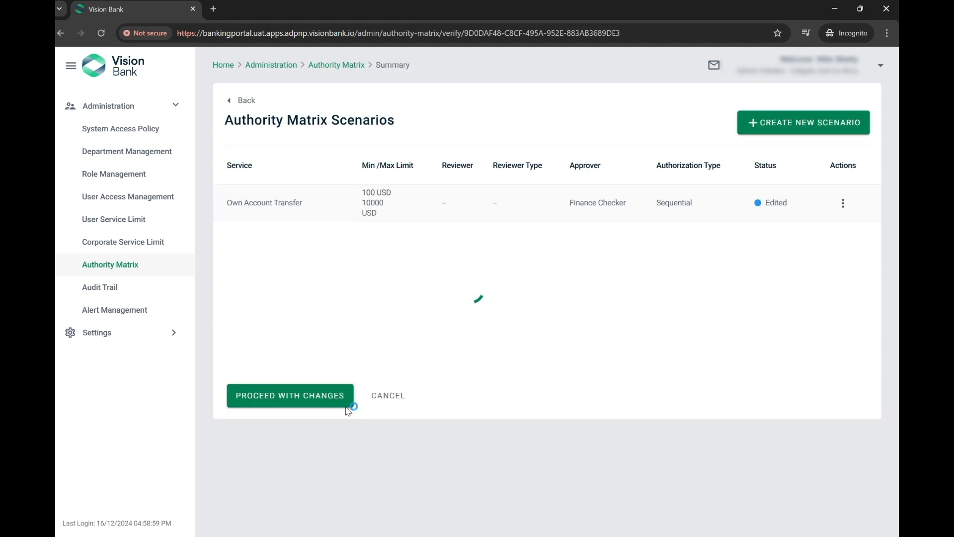
pyautogui.click(295, 402)
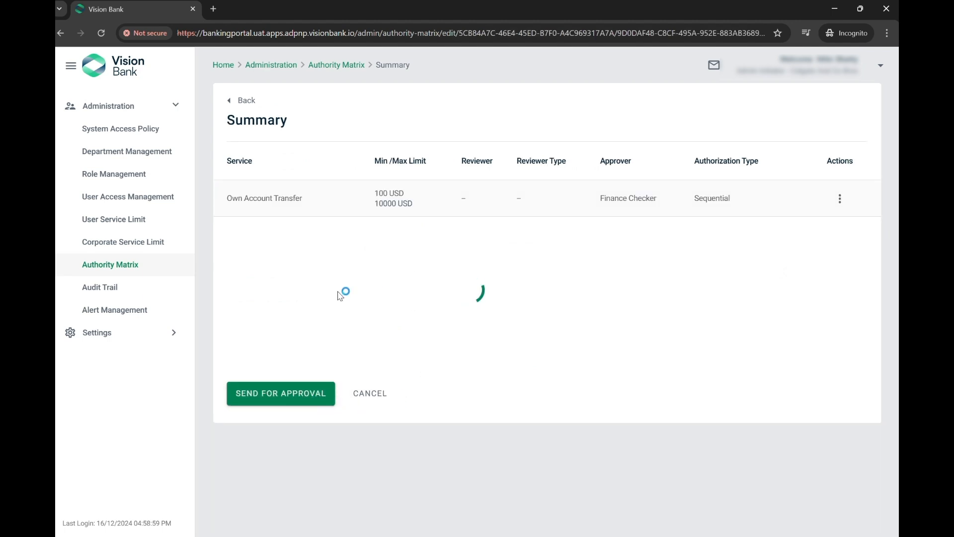
pyautogui.click(274, 402)
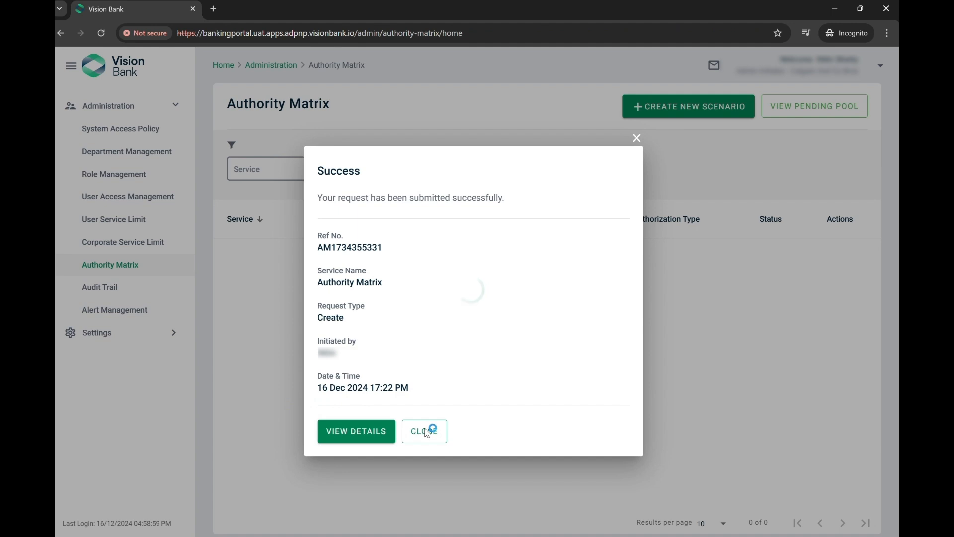
pyautogui.click(425, 432)
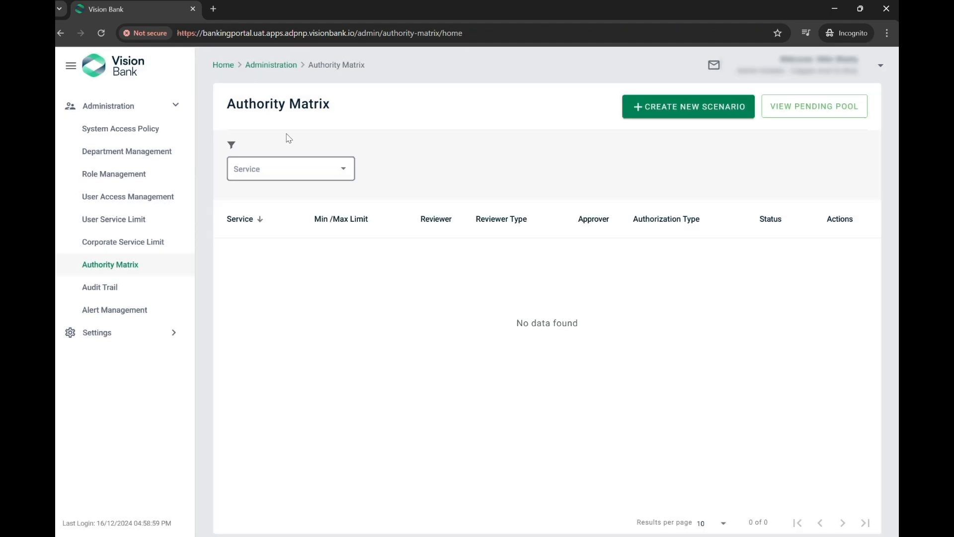
# Abandon a second new-scenario form and show the pending pool of seven awaiting scenarios
pyautogui.click(709, 107)
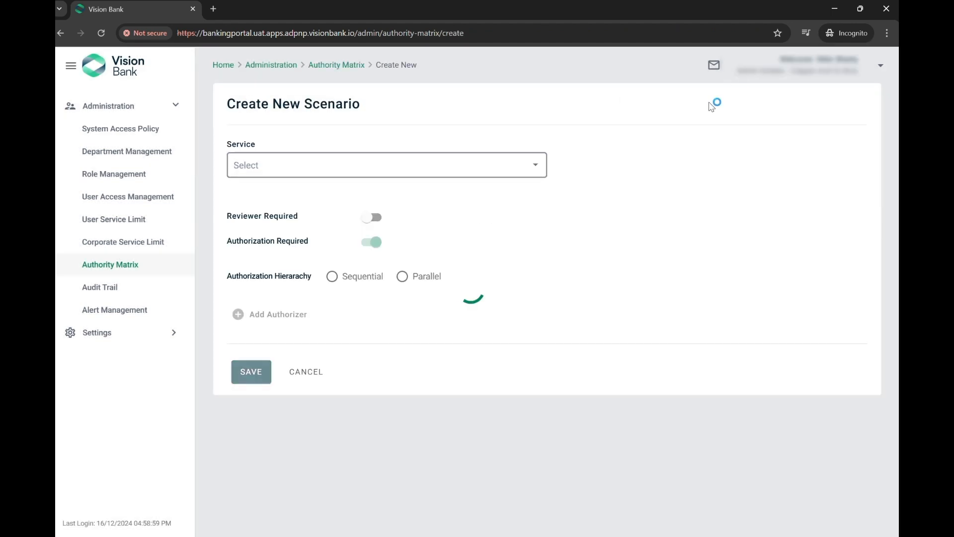
pyautogui.click(515, 172)
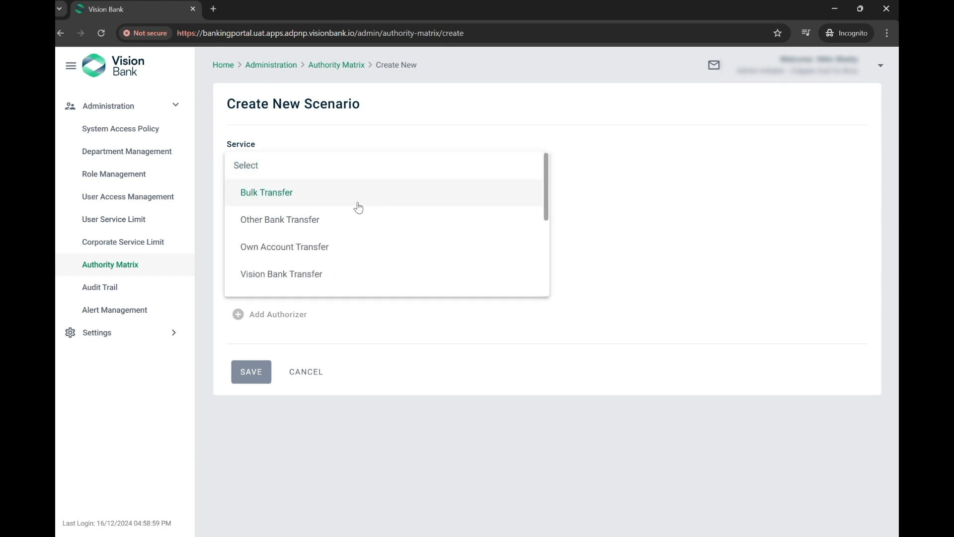
pyautogui.scroll(-2, 354, 253)
pyautogui.scroll(-2, 354, 267)
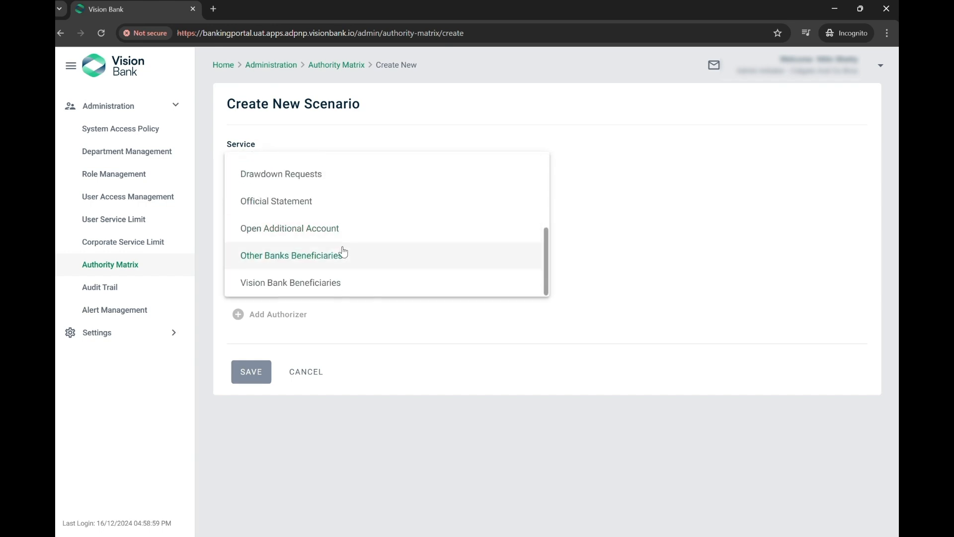
pyautogui.click(674, 217)
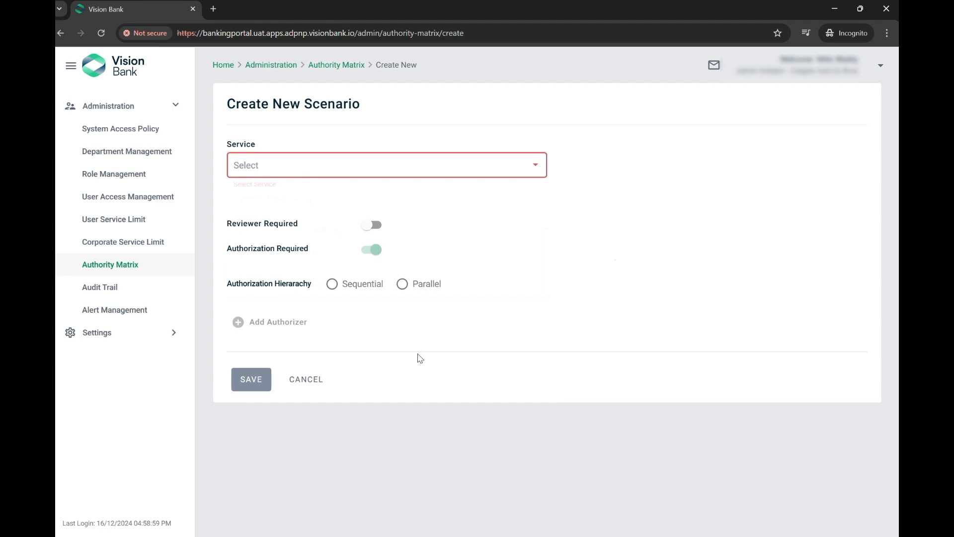
pyautogui.click(307, 380)
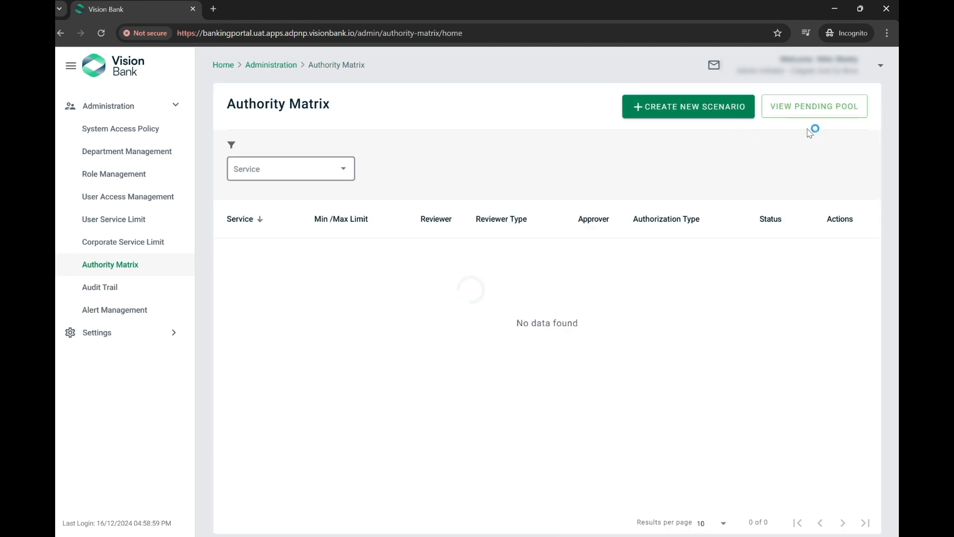
pyautogui.click(795, 111)
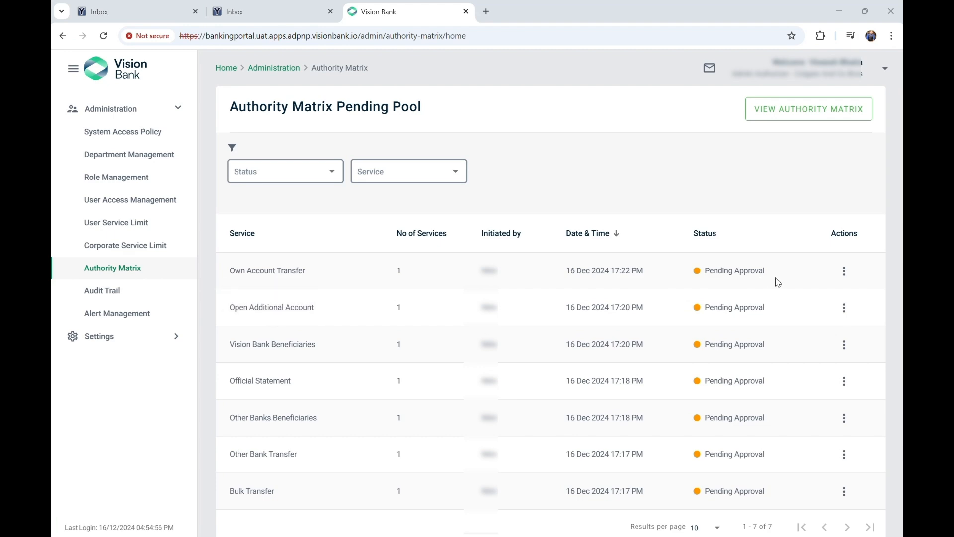
# Approve the pending Own Account Transfer and Open Additional Account requests
pyautogui.click(849, 273)
pyautogui.click(852, 327)
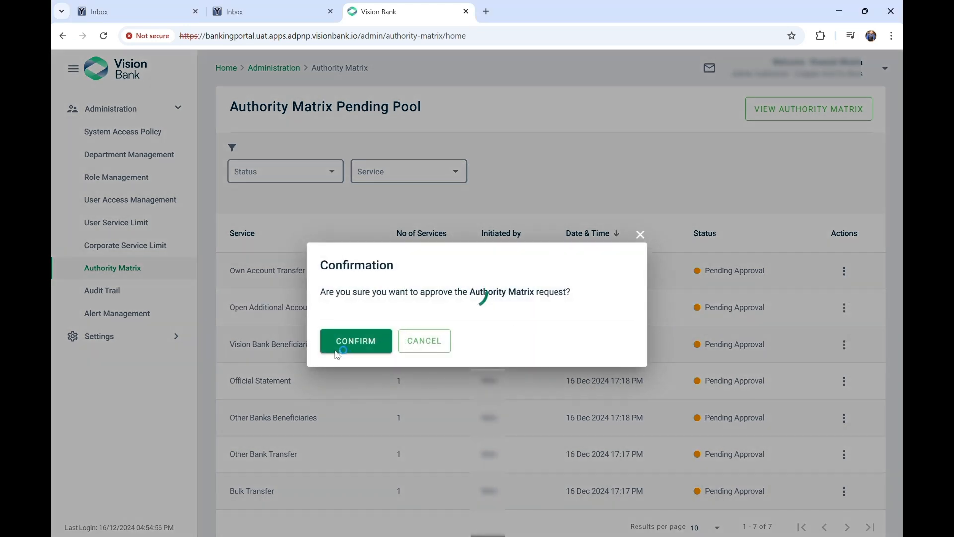
pyautogui.click(352, 343)
pyautogui.click(426, 453)
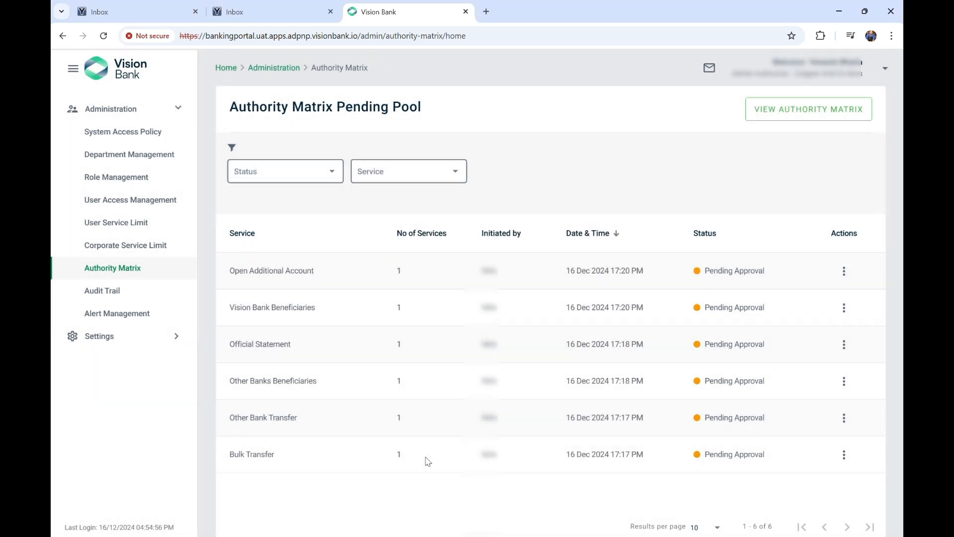
pyautogui.click(847, 272)
pyautogui.click(852, 327)
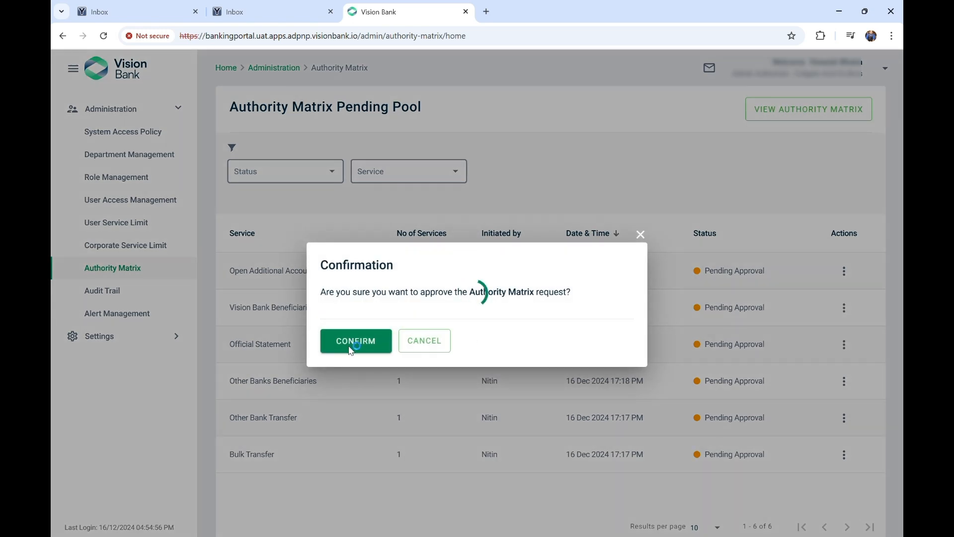
pyautogui.click(353, 349)
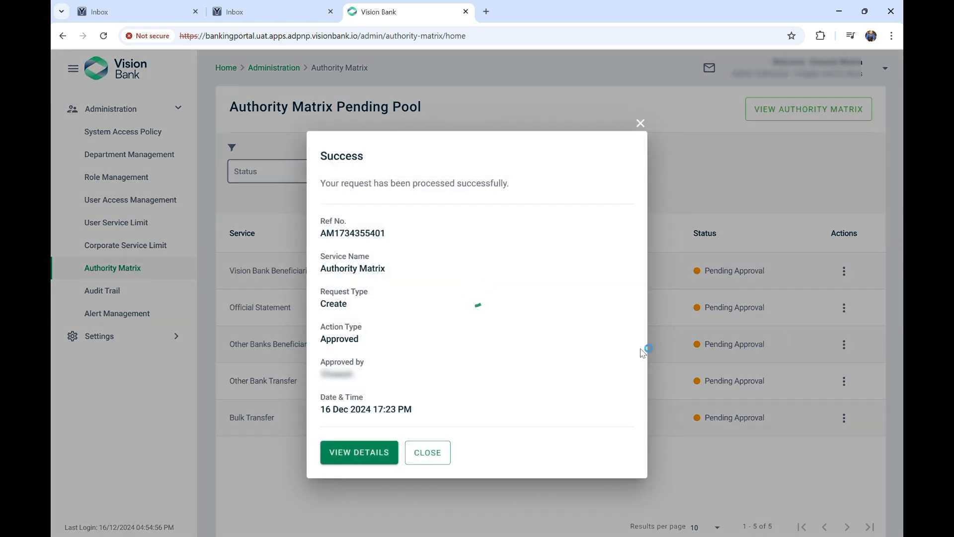
pyautogui.click(437, 452)
# Approve the Vision Bank Beneficiaries rule and display the active authority matrix
pyautogui.click(847, 274)
pyautogui.click(853, 327)
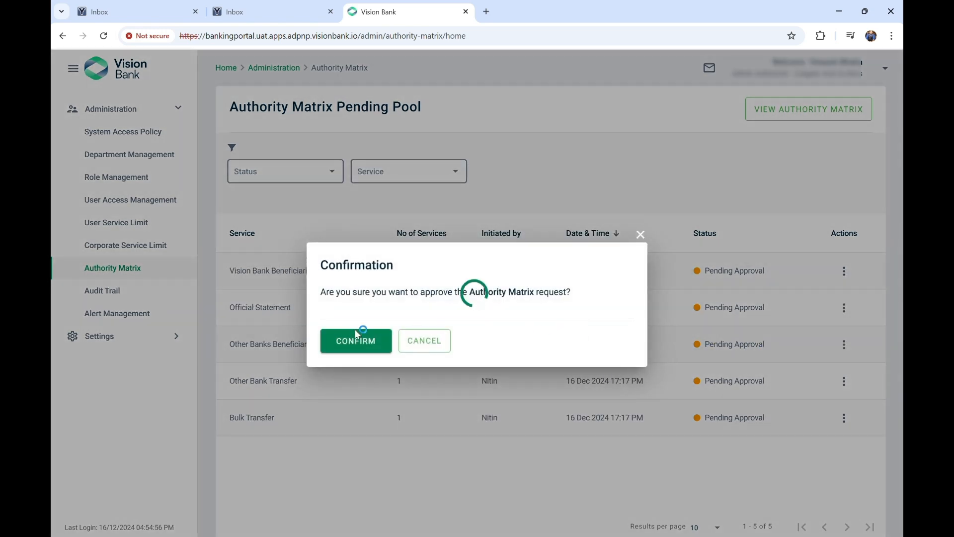
pyautogui.click(354, 342)
pyautogui.click(428, 452)
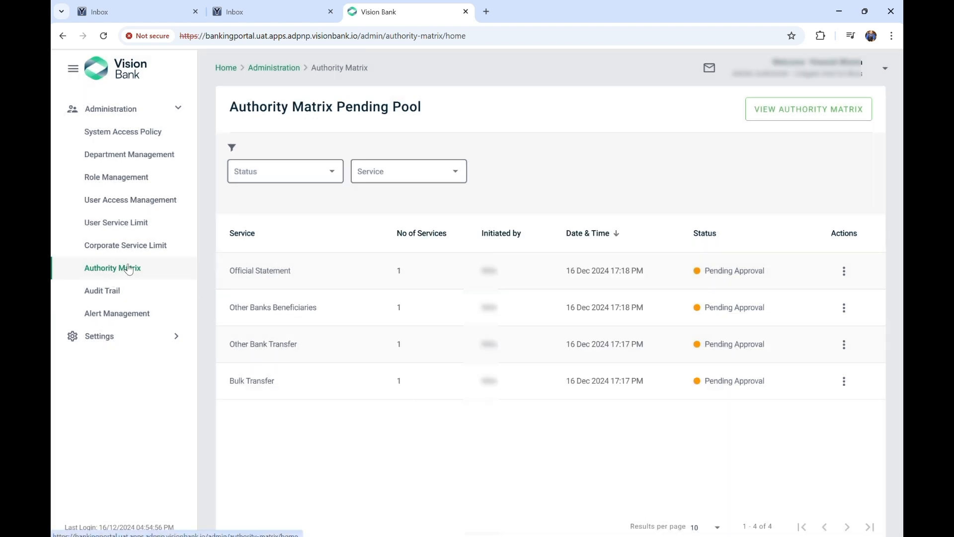
pyautogui.click(802, 116)
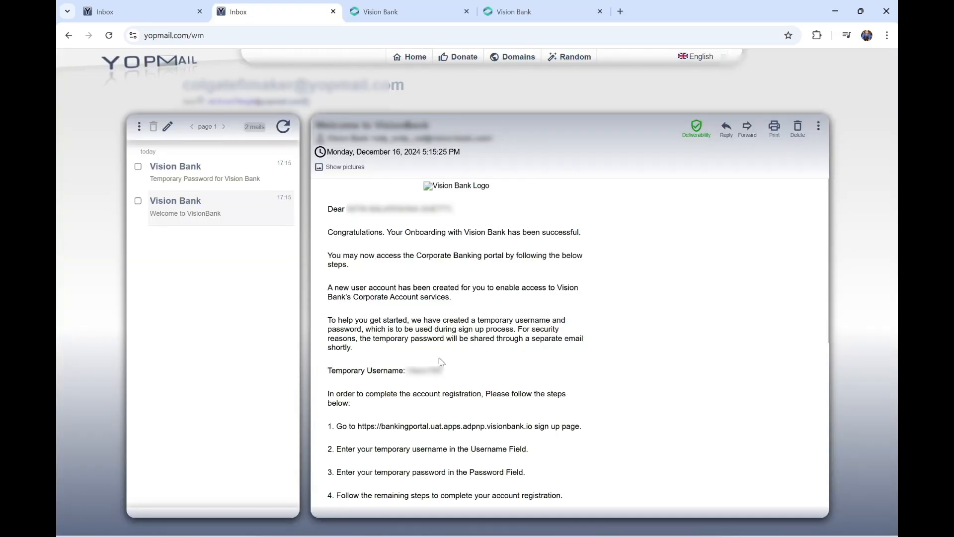
# Switch between YOPmail inboxes to locate the new user's onboarding emails
pyautogui.moveTo(346, 211); pyautogui.dragTo(491, 214)
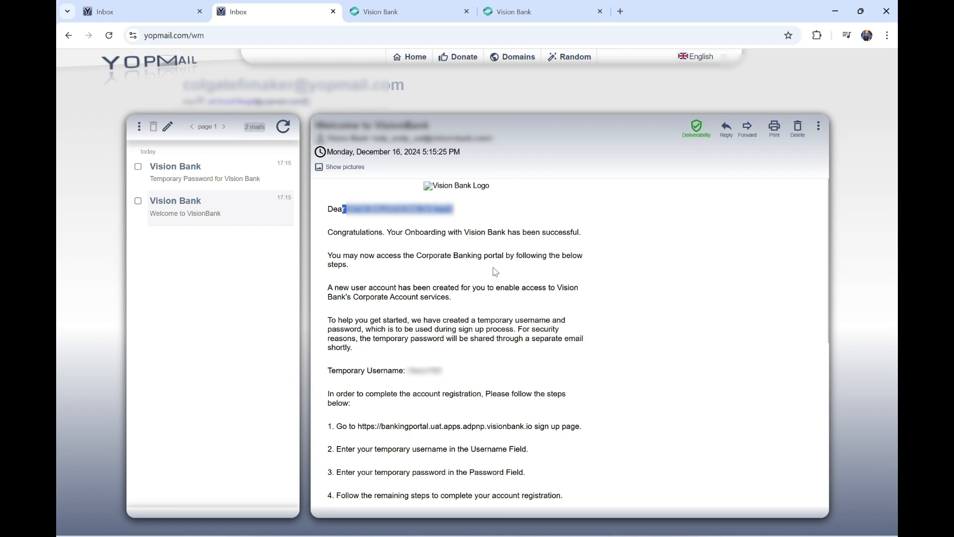
pyautogui.click(161, 12)
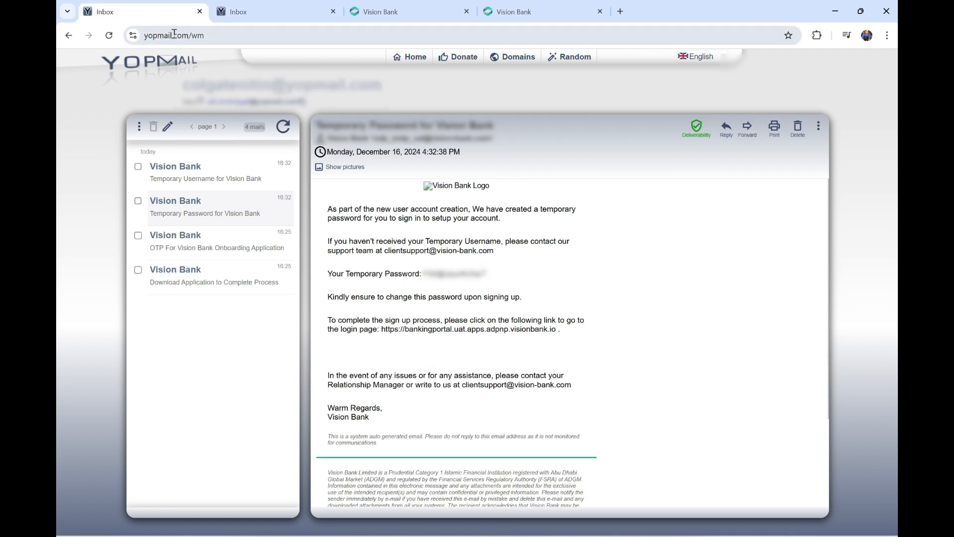
pyautogui.click(238, 33)
pyautogui.click(251, 20)
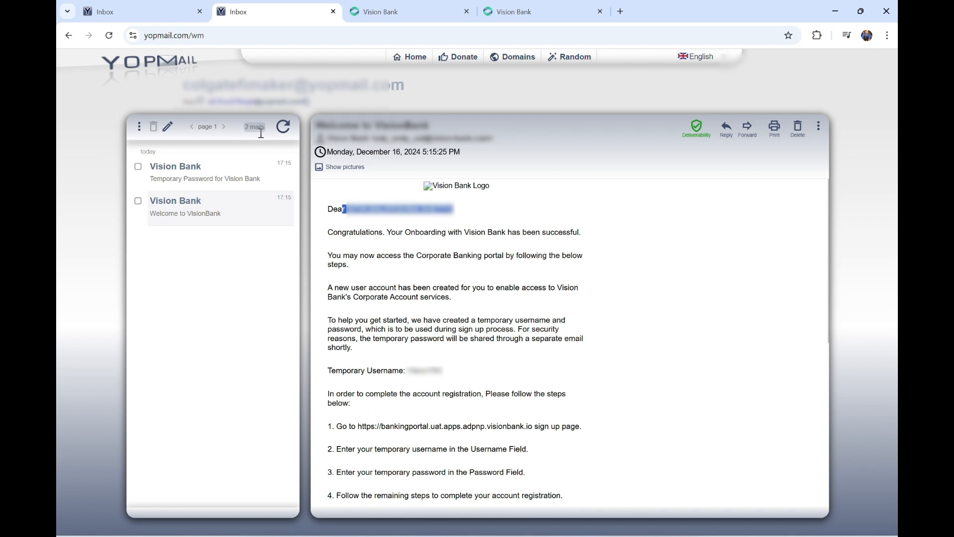
pyautogui.moveTo(460, 375); pyautogui.dragTo(377, 372)
# Read the Temporary Password and Welcome to VisionBank emails, then follow the banking portal link
pyautogui.click(222, 175)
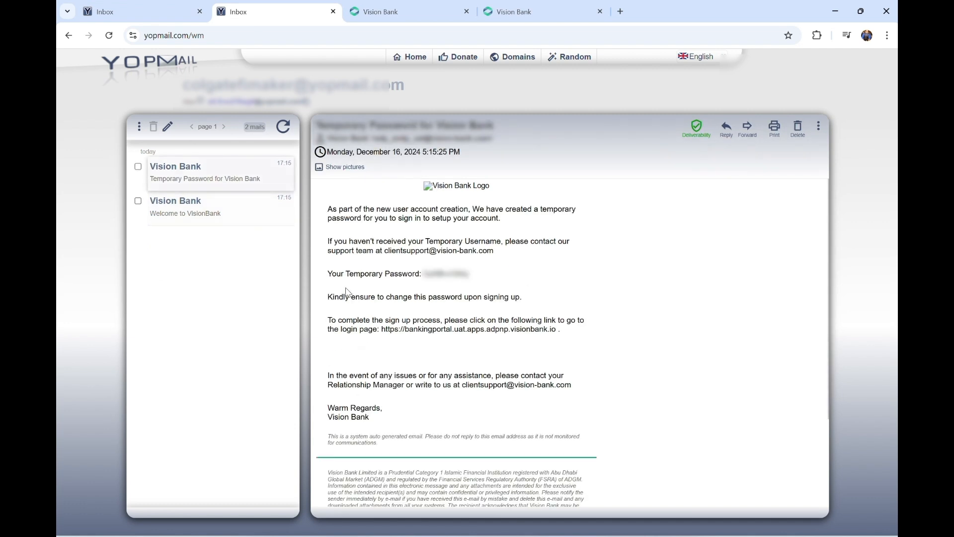
pyautogui.moveTo(475, 274); pyautogui.dragTo(412, 281)
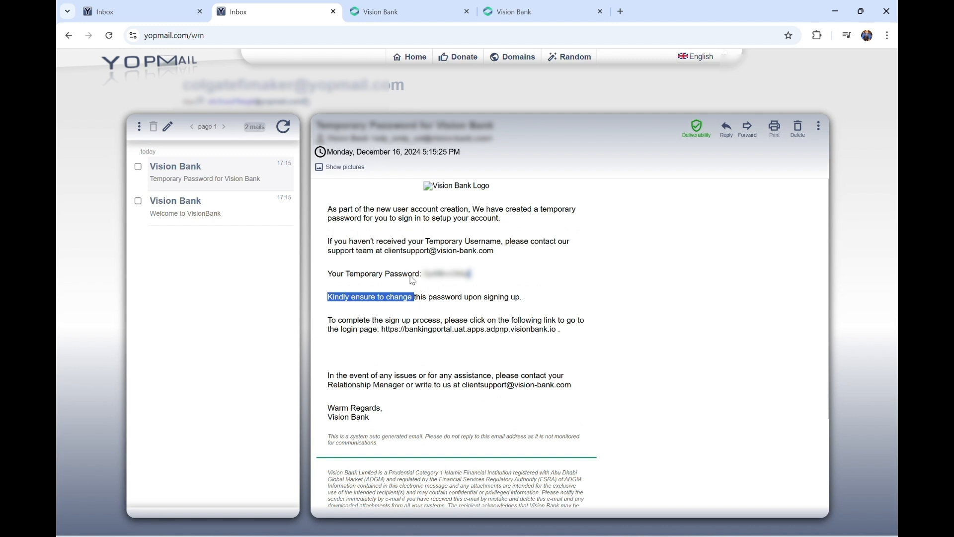
pyautogui.click(221, 212)
pyautogui.doubleClick(425, 371)
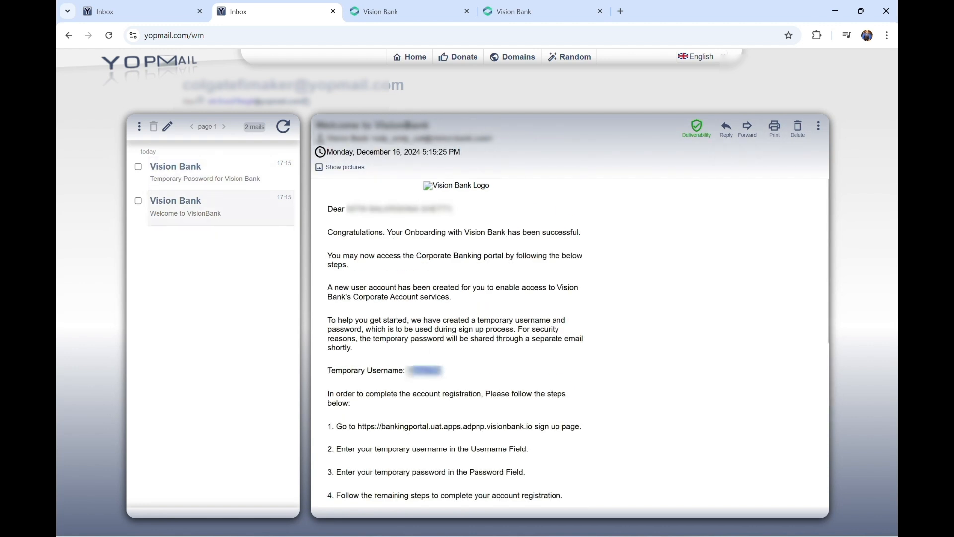
pyautogui.click(439, 426)
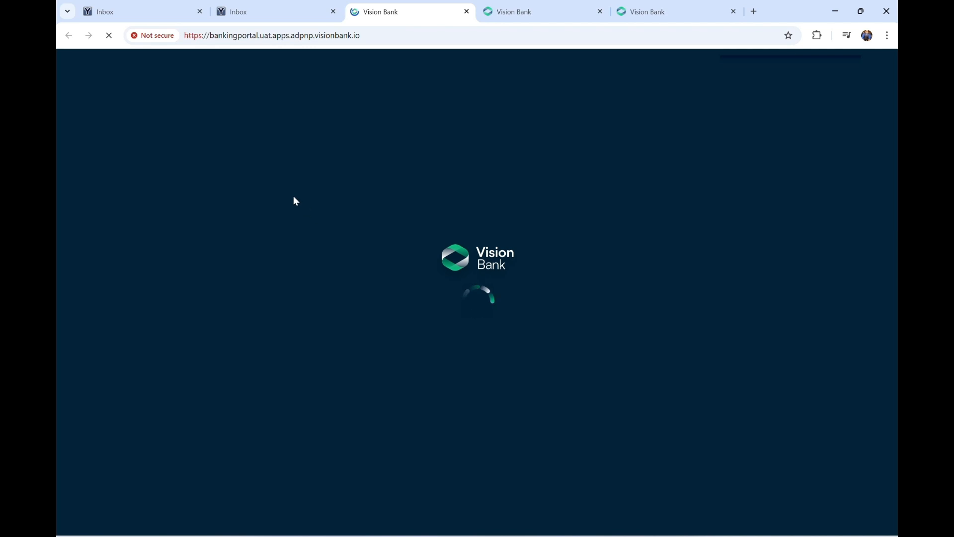
# Log in with the temporary password and submit the emailed verification code
pyautogui.write('••••')
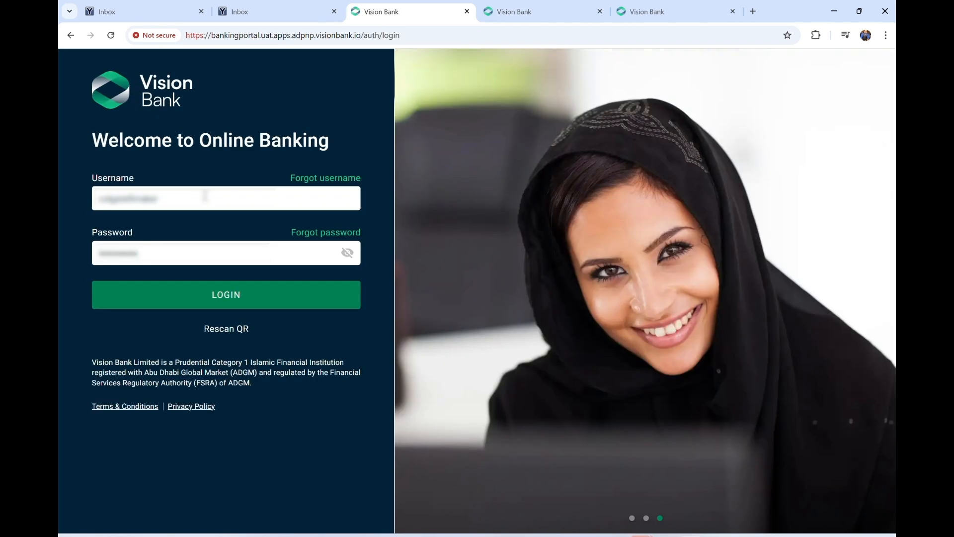
pyautogui.press('Return')
pyautogui.click(213, 299)
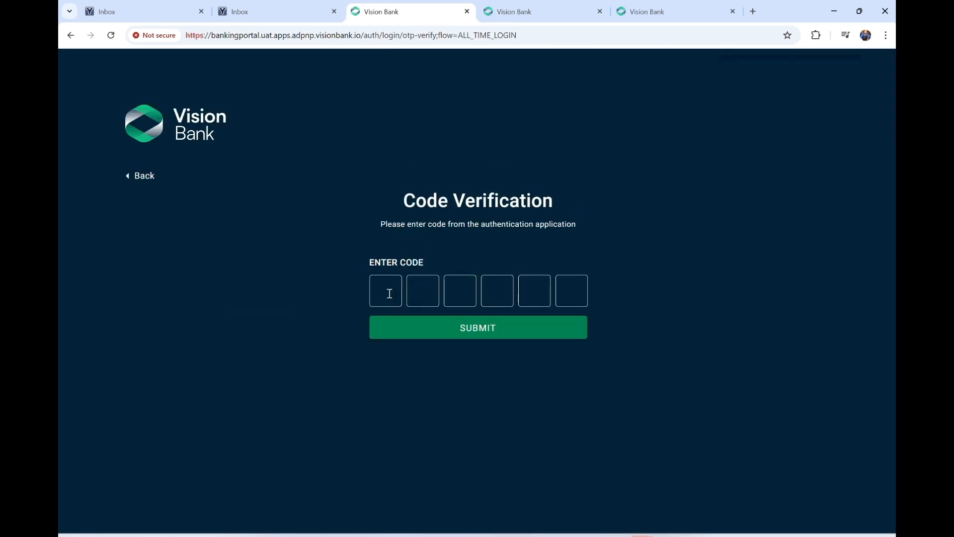
pyautogui.click(390, 294)
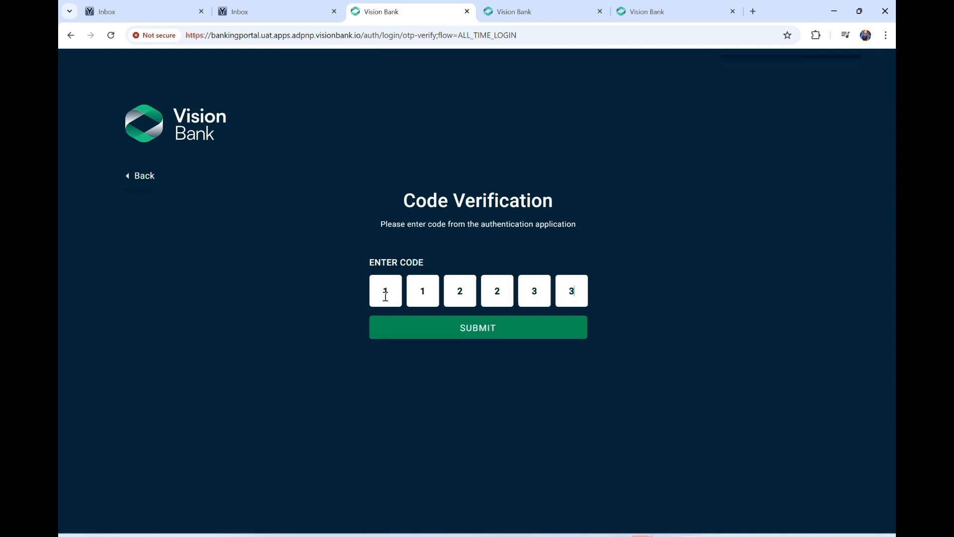
pyautogui.click(432, 334)
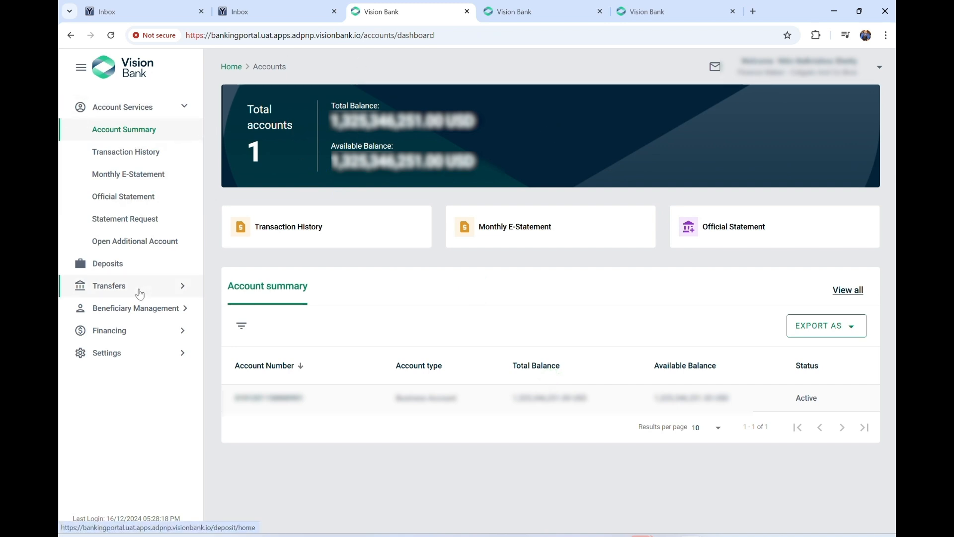
# Expand the transfer, beneficiary and financing menus, then open the business account's details
pyautogui.click(172, 286)
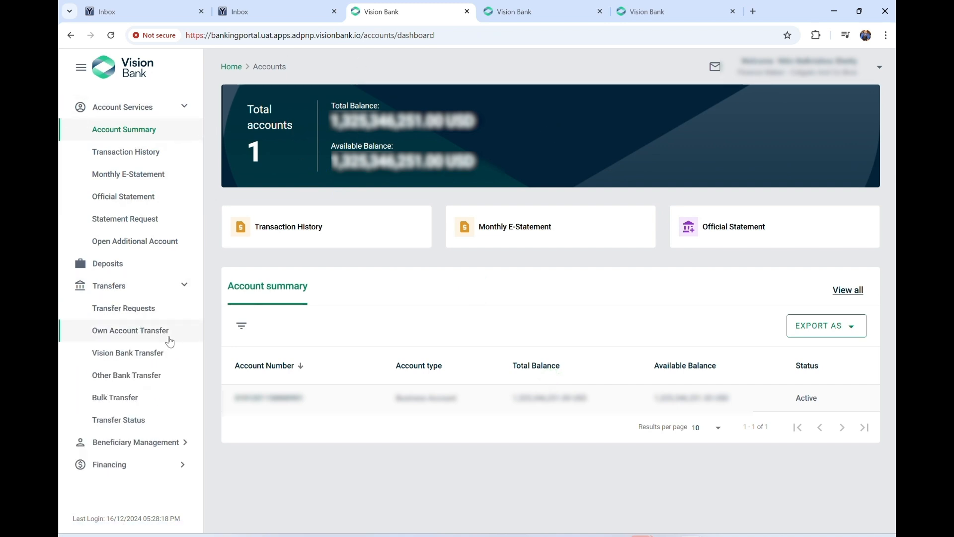
pyautogui.click(183, 440)
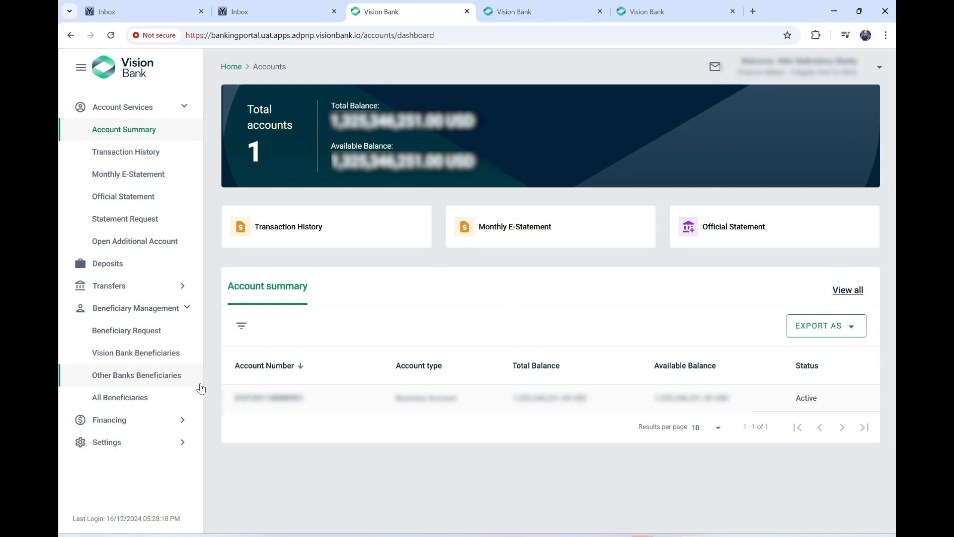
pyautogui.click(168, 430)
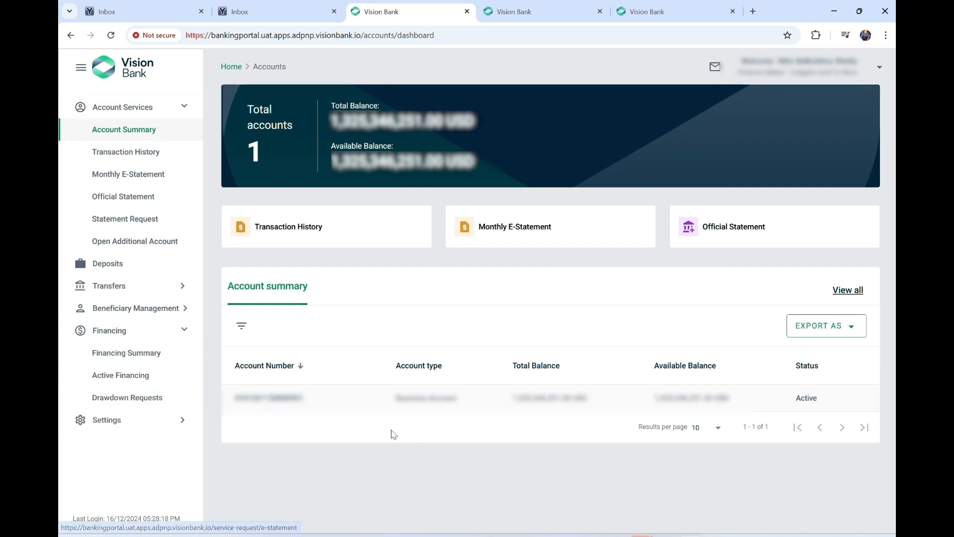
pyautogui.click(298, 408)
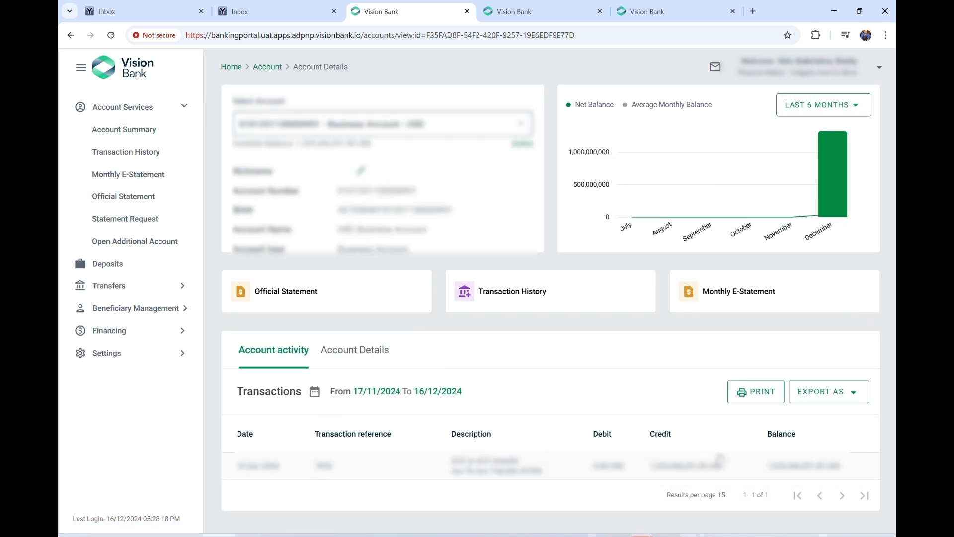
pyautogui.click(147, 108)
pyautogui.click(144, 111)
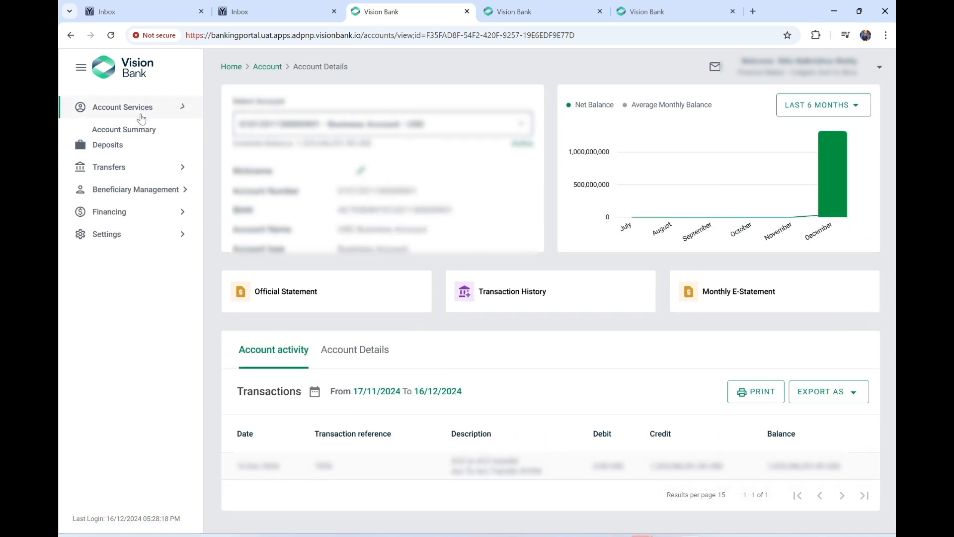